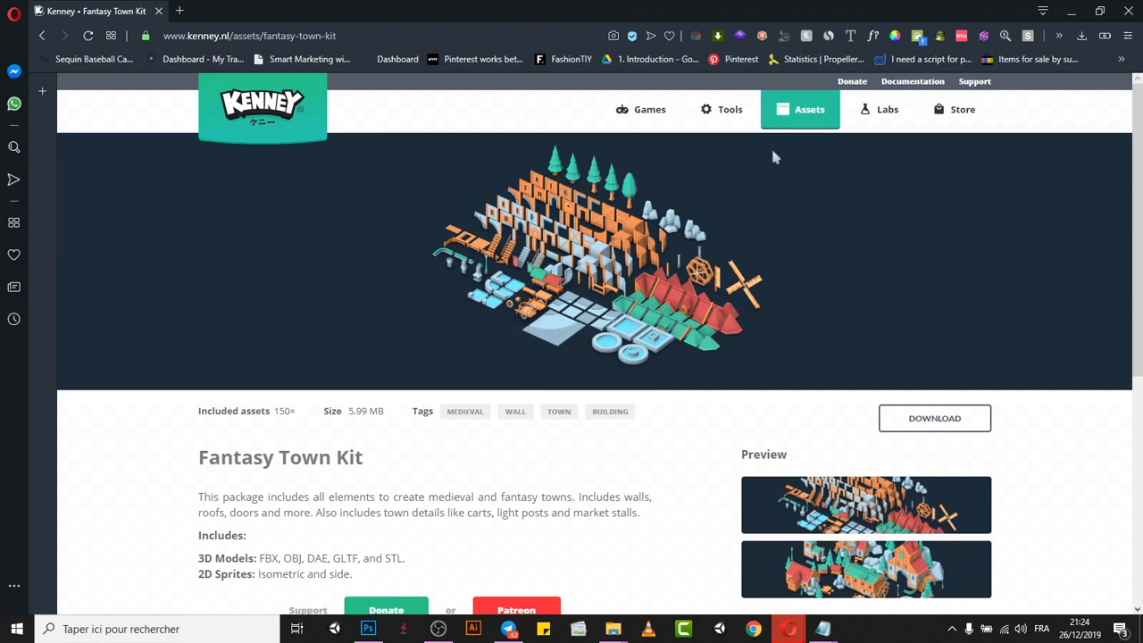
Go to the Kenney home page and look over its introduction and latest news
{"action": "left_click", "coordinate": [292, 109]}
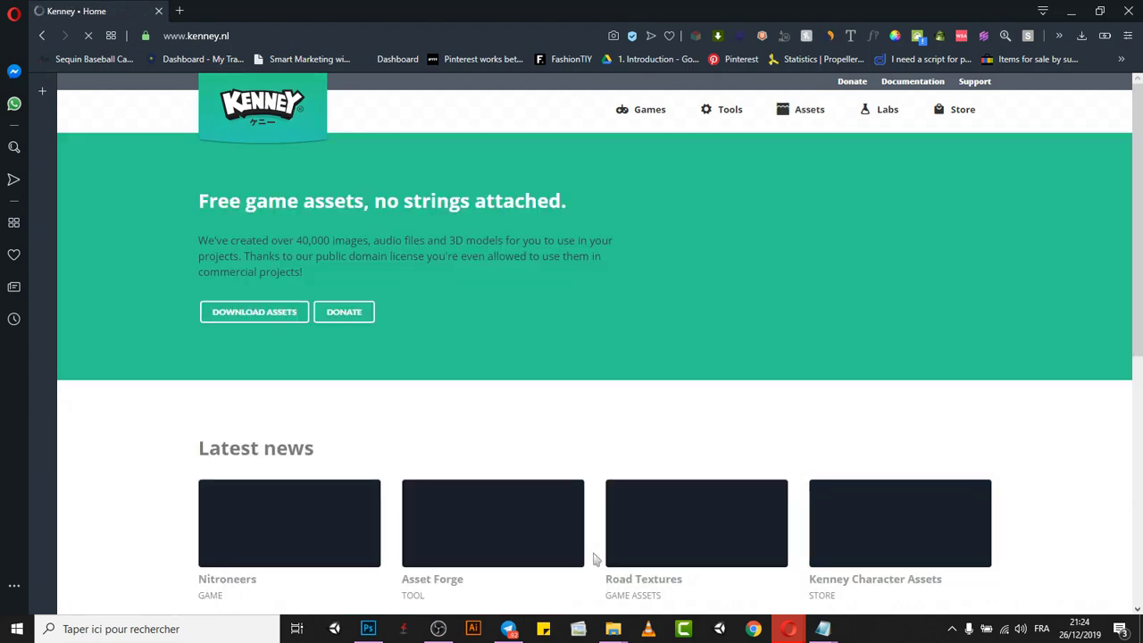
{"action": "scroll", "coordinate": [685, 354], "scroll_direction": "down", "scroll_amount": 1}
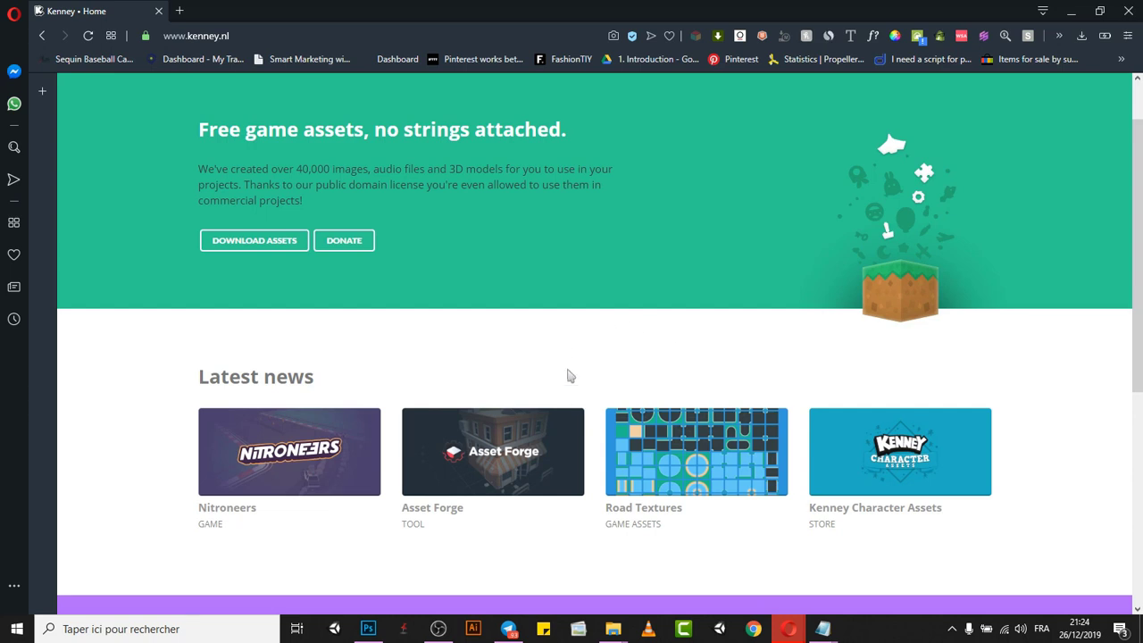
{"action": "scroll", "coordinate": [737, 258], "scroll_direction": "up", "scroll_amount": 1}
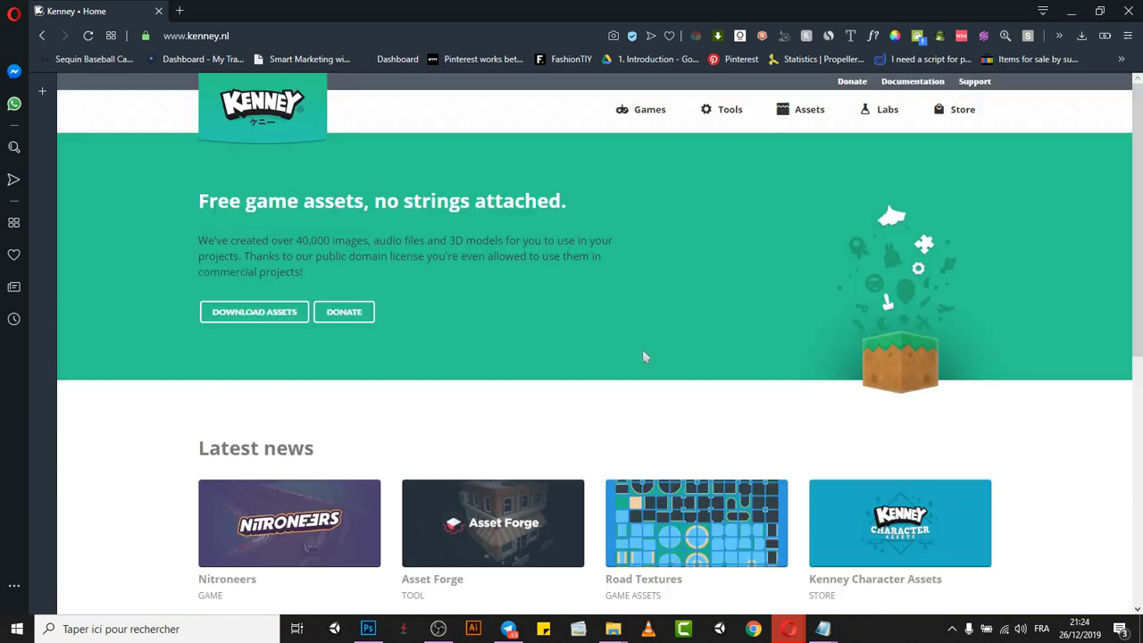
Open the Kenney asset library and filter the packs to the 3D category
{"action": "left_click", "coordinate": [801, 109]}
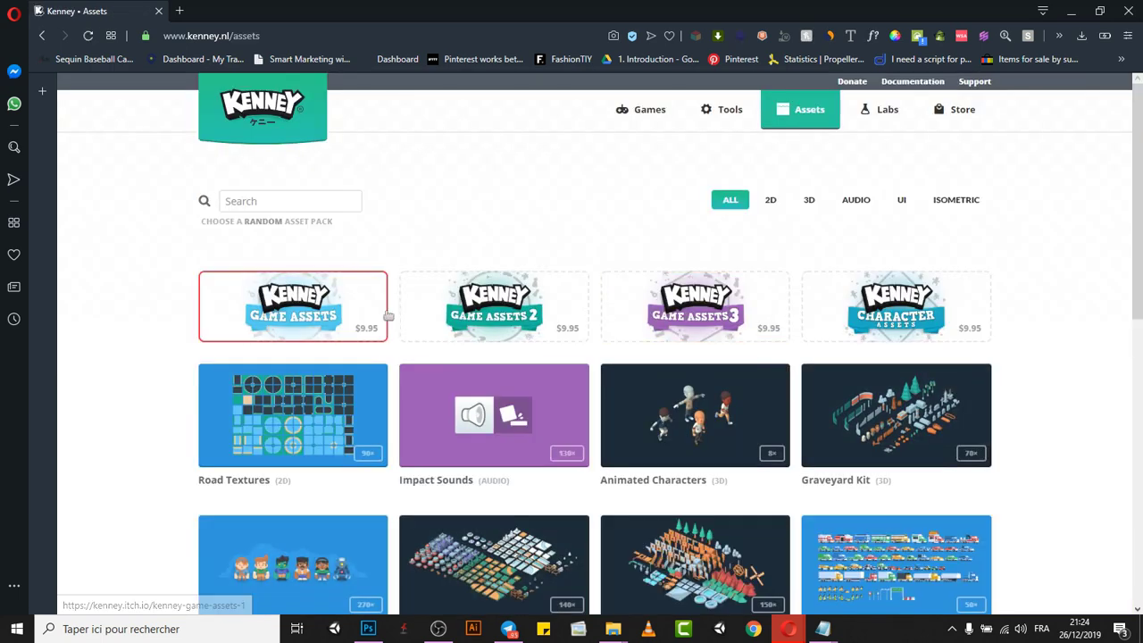
{"action": "scroll", "coordinate": [585, 357], "scroll_direction": "down", "scroll_amount": 5}
{"action": "scroll", "coordinate": [584, 357], "scroll_direction": "down", "scroll_amount": 2}
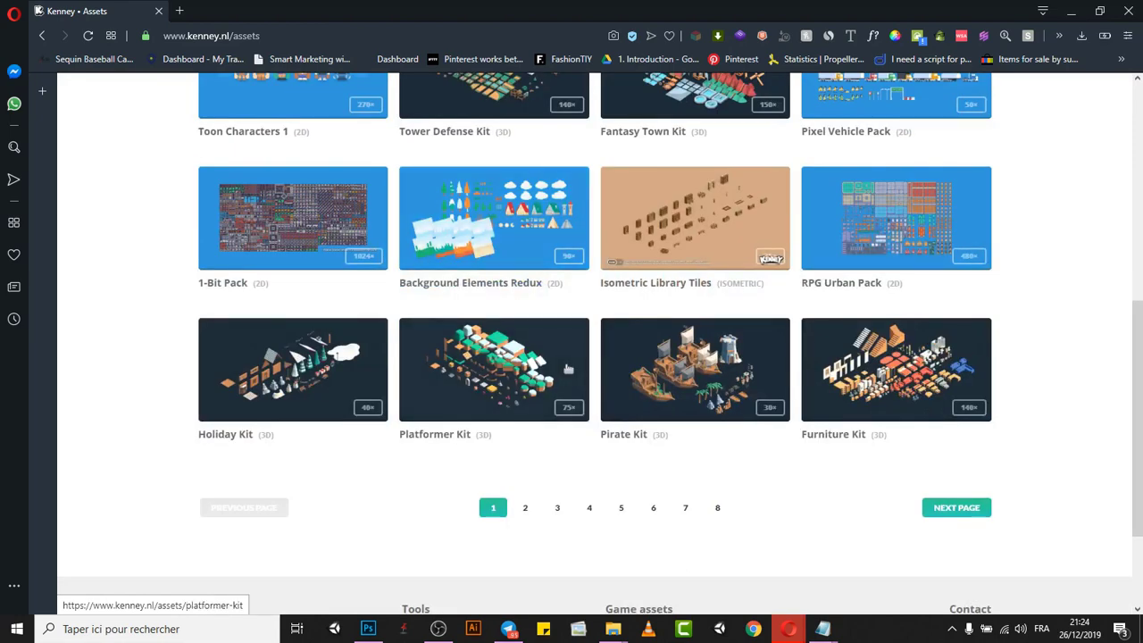
{"action": "left_click", "coordinate": [525, 511]}
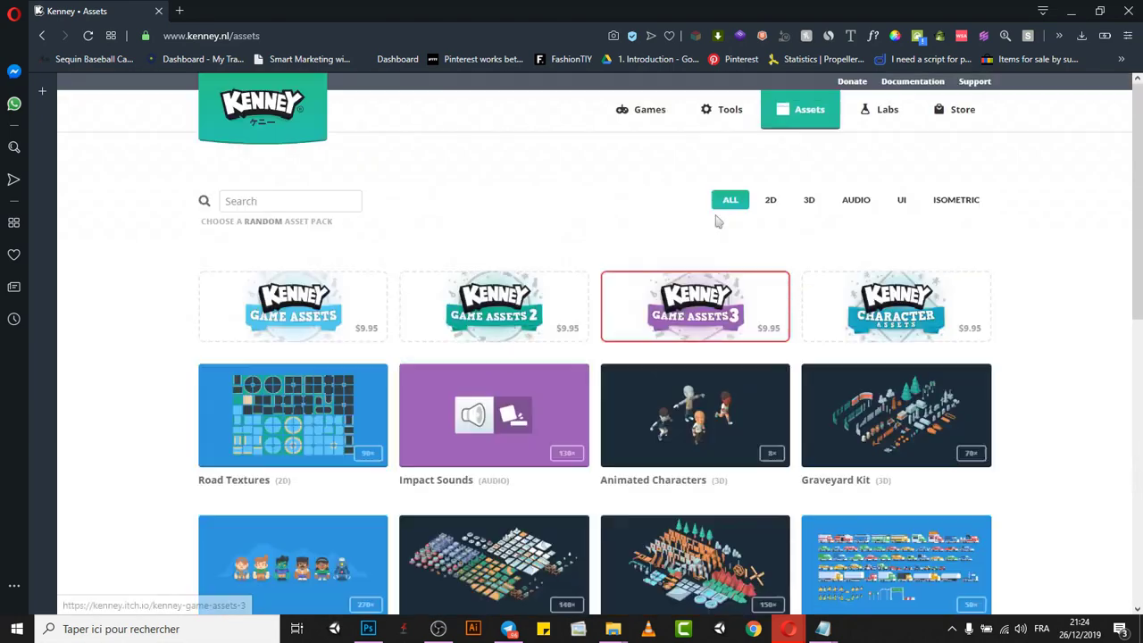
{"action": "left_click", "coordinate": [815, 204]}
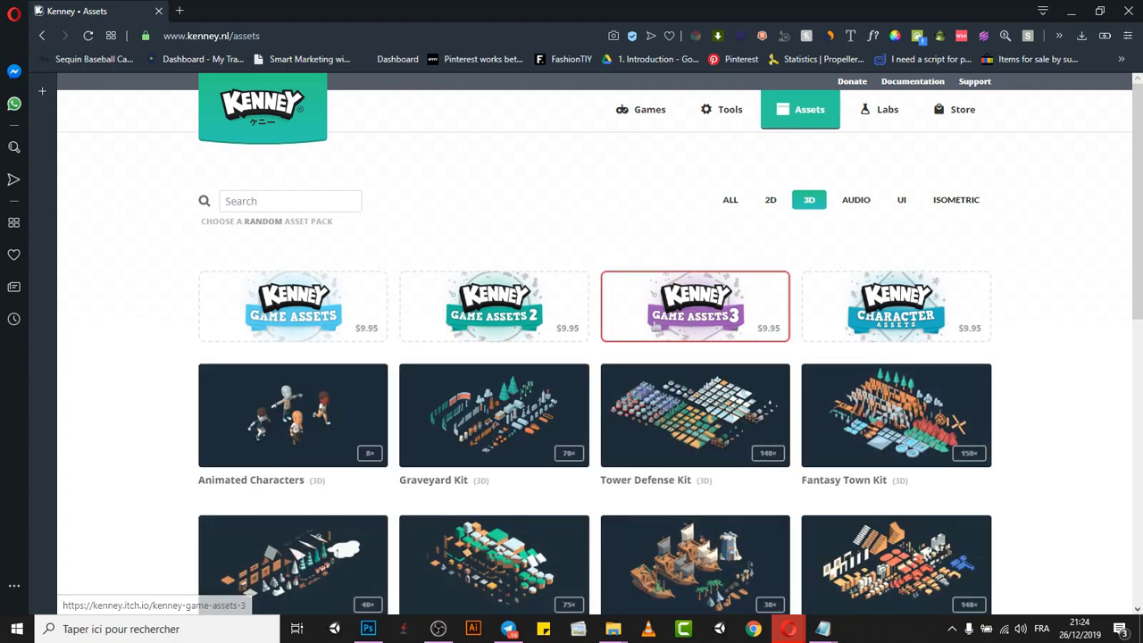
Open the Nature Kit pack, check the download history for an earlier copy, and download the kit
{"action": "scroll", "coordinate": [738, 327], "scroll_direction": "down", "scroll_amount": 3}
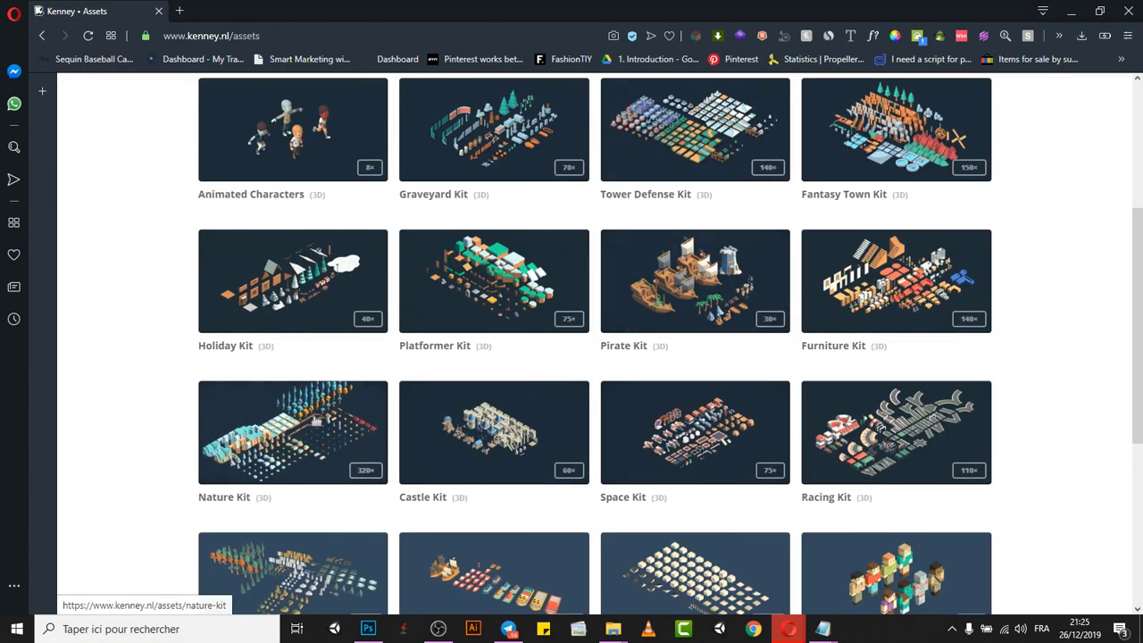
{"action": "scroll", "coordinate": [319, 422], "scroll_direction": "down", "scroll_amount": 1}
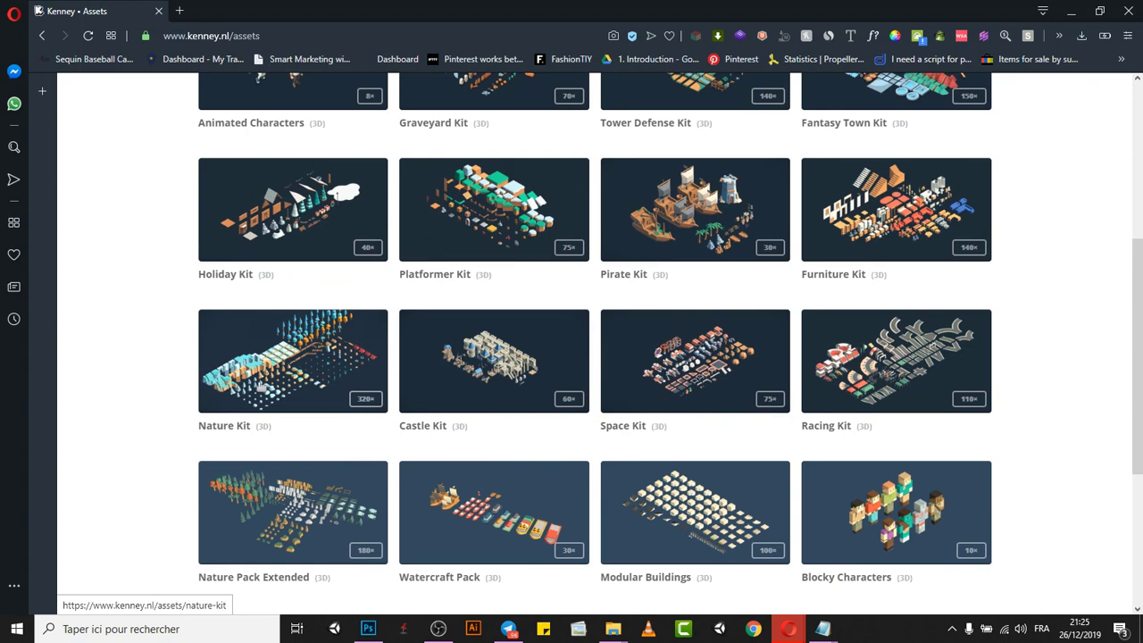
{"action": "left_click", "coordinate": [259, 388]}
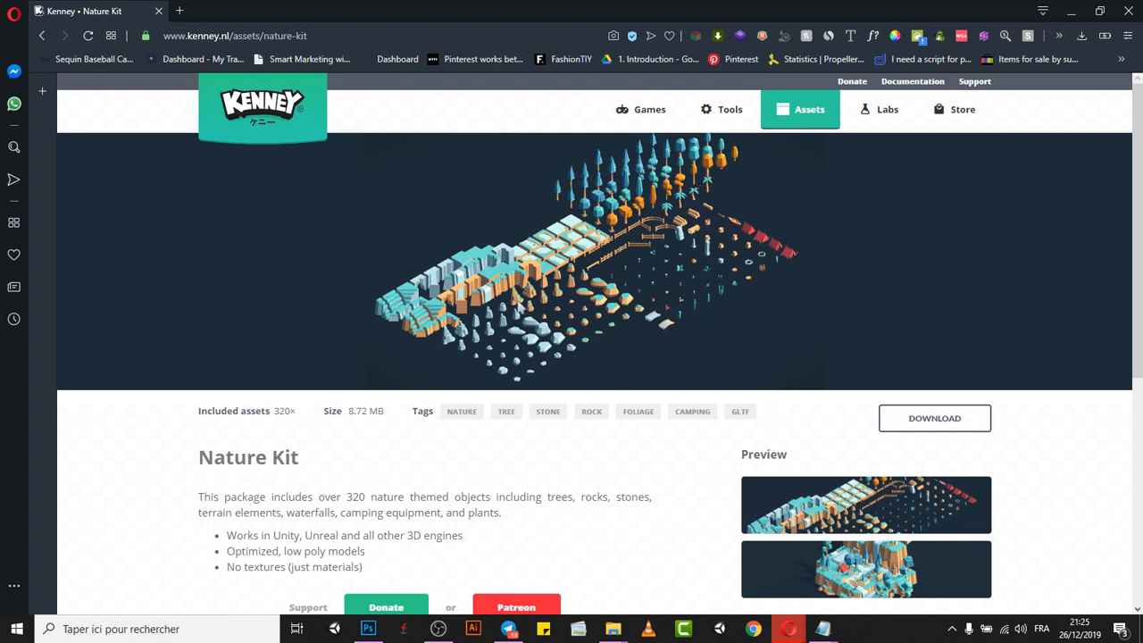
{"action": "scroll", "coordinate": [830, 357], "scroll_direction": "down", "scroll_amount": 1}
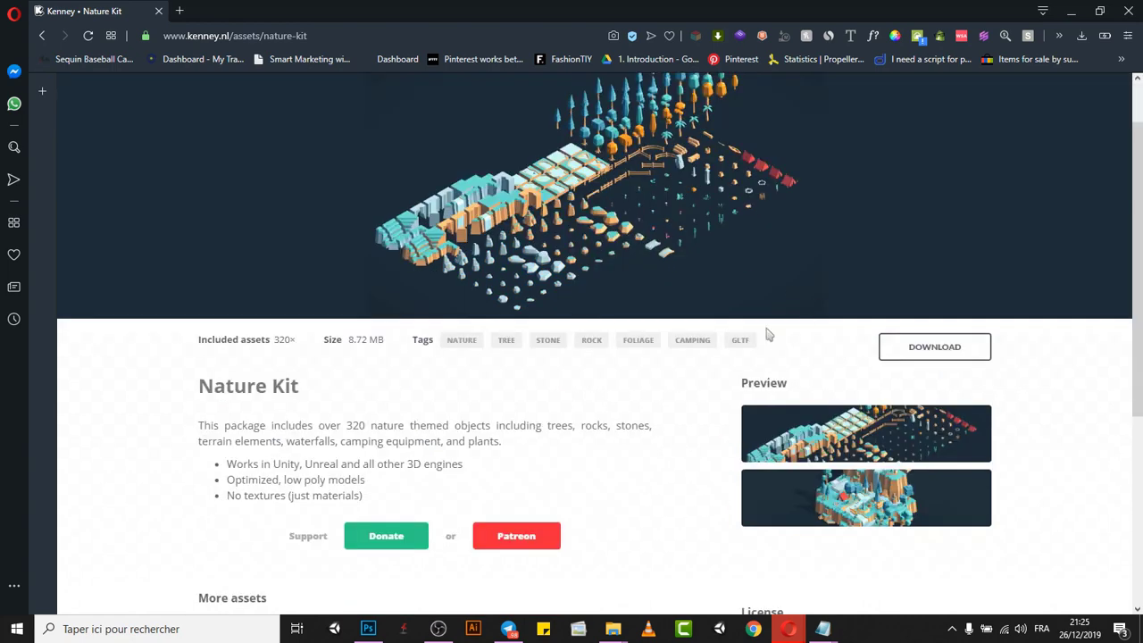
{"action": "left_click", "coordinate": [973, 353]}
{"action": "left_click", "coordinate": [1082, 36]}
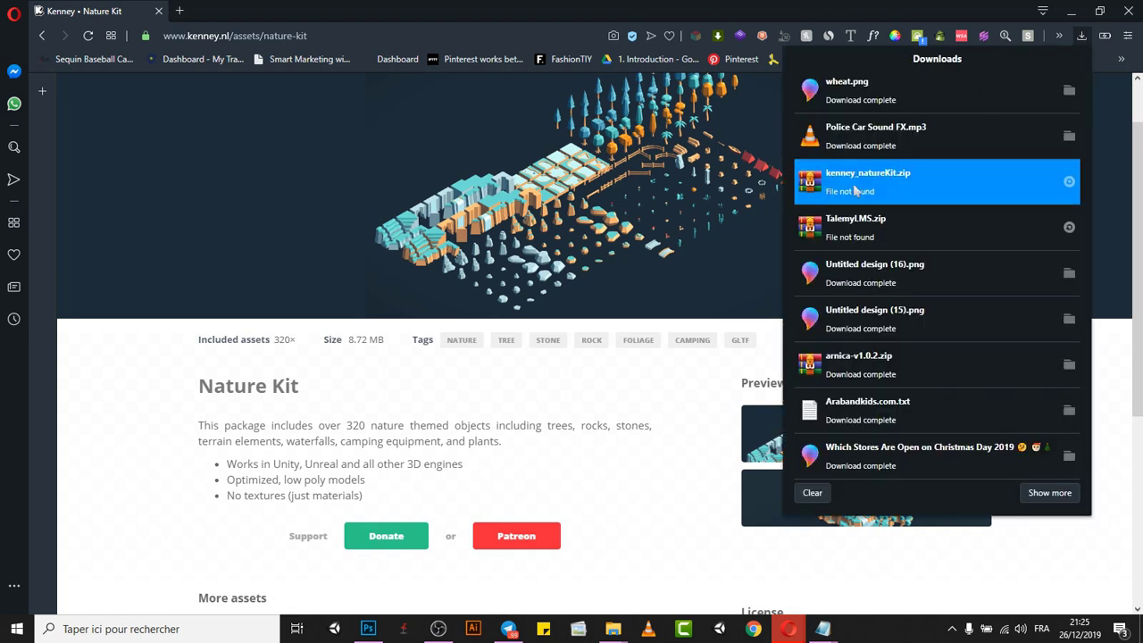
{"action": "left_click", "coordinate": [711, 415]}
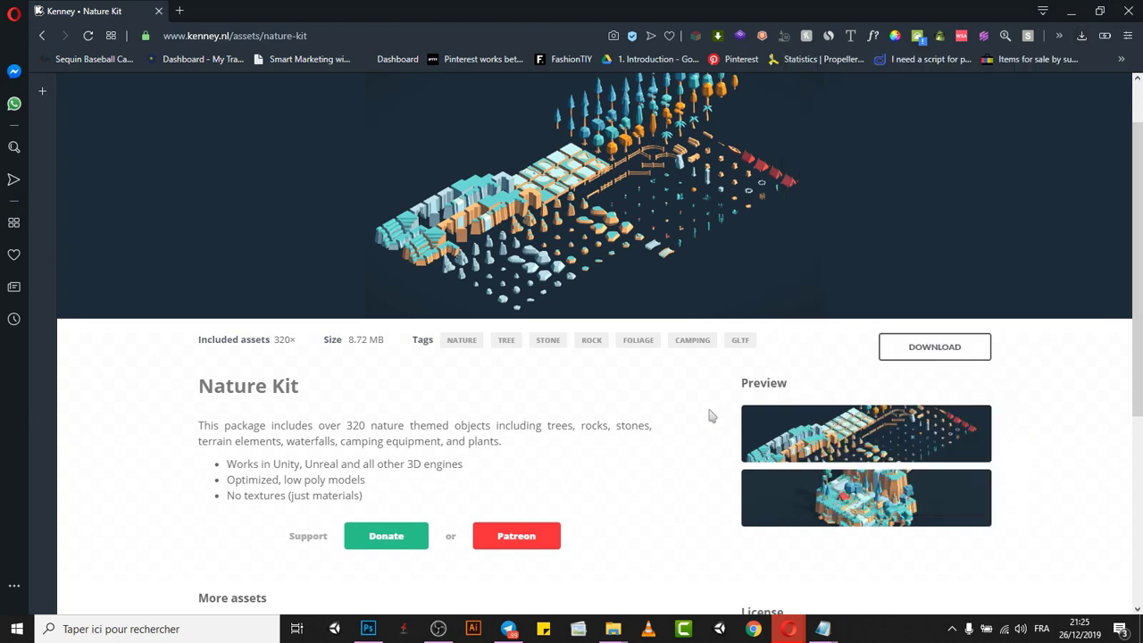
{"action": "left_click", "coordinate": [923, 349]}
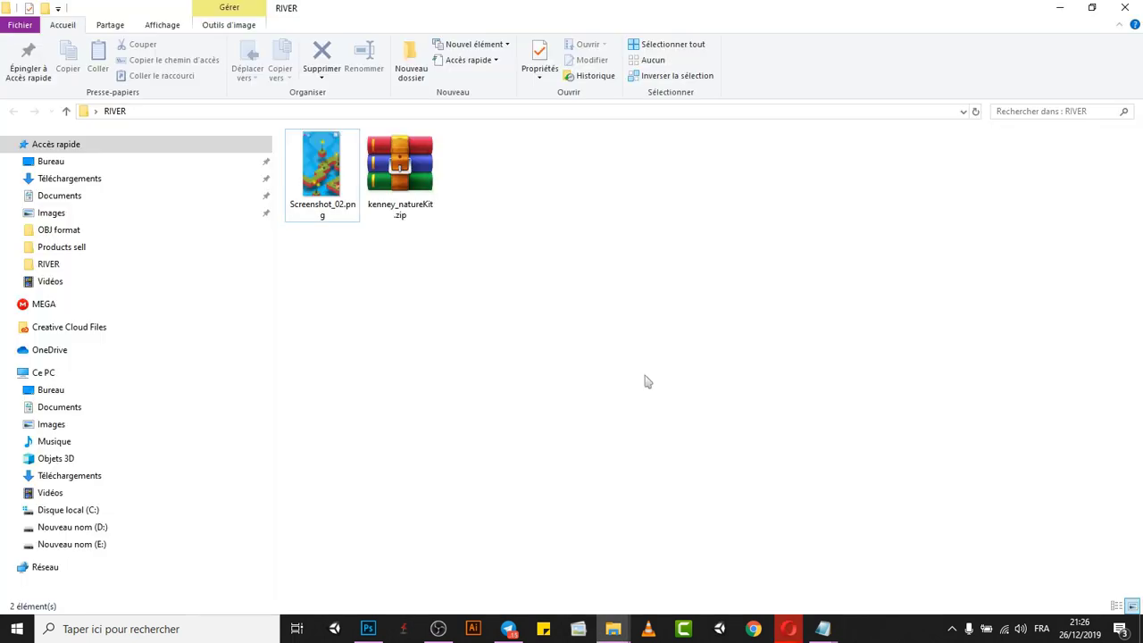
Extract kenney_natureKit.zip in the RIVER folder into its own kenney_natureKit folder
{"action": "right_click", "coordinate": [418, 176]}
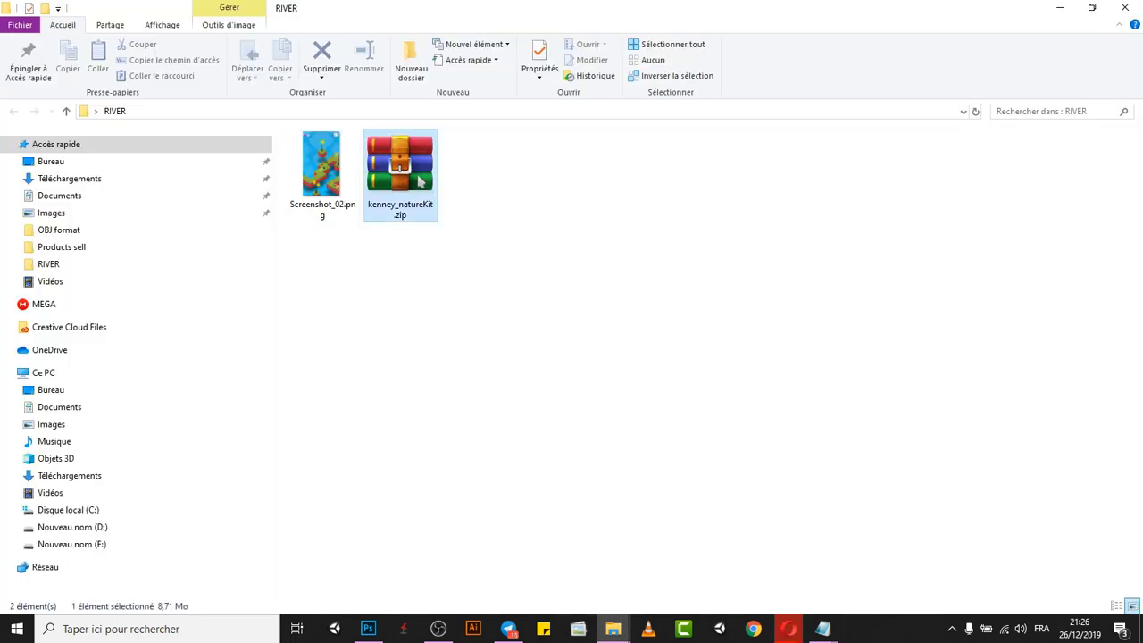
{"action": "left_click", "coordinate": [492, 223]}
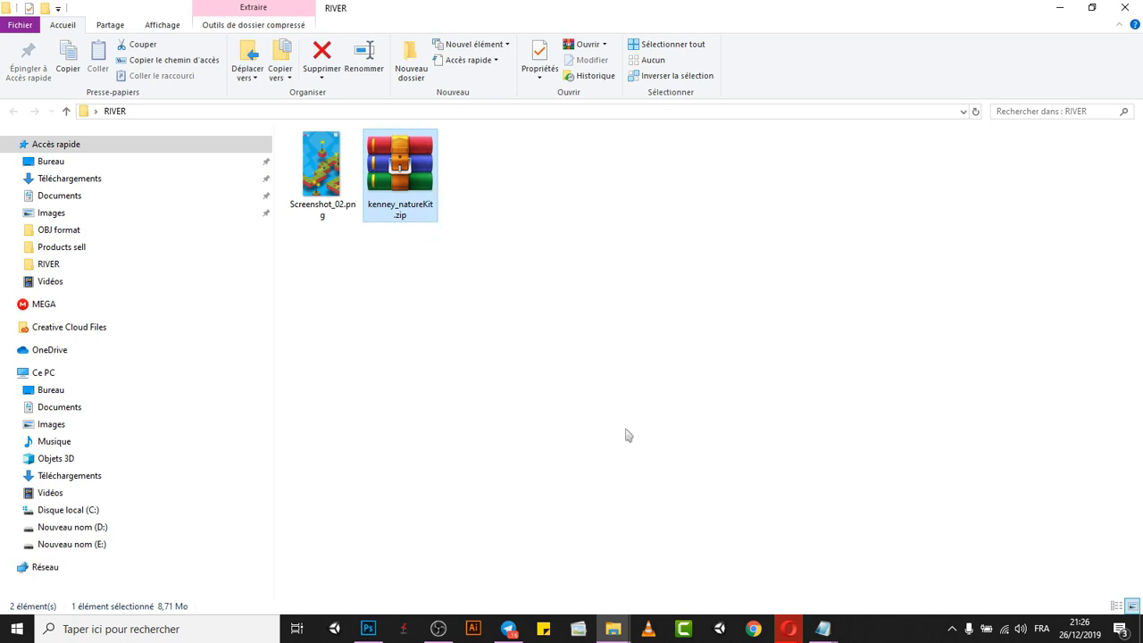
{"action": "left_click", "coordinate": [614, 462]}
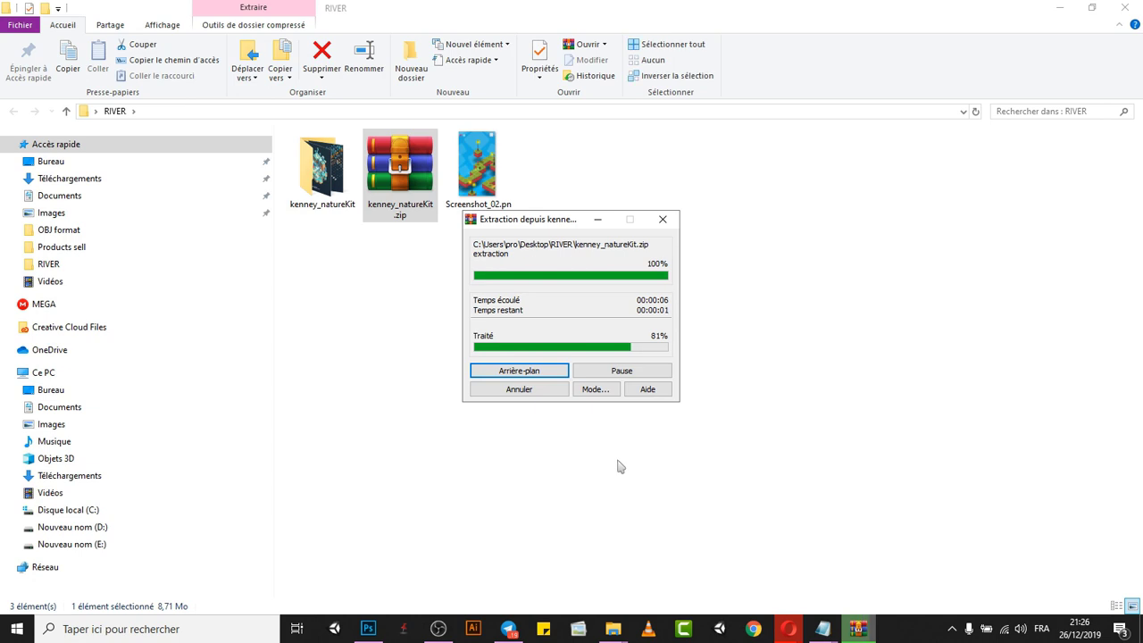
Open the OBJ format folder inside the extracted kit's Models folder
{"action": "double_click", "coordinate": [321, 170]}
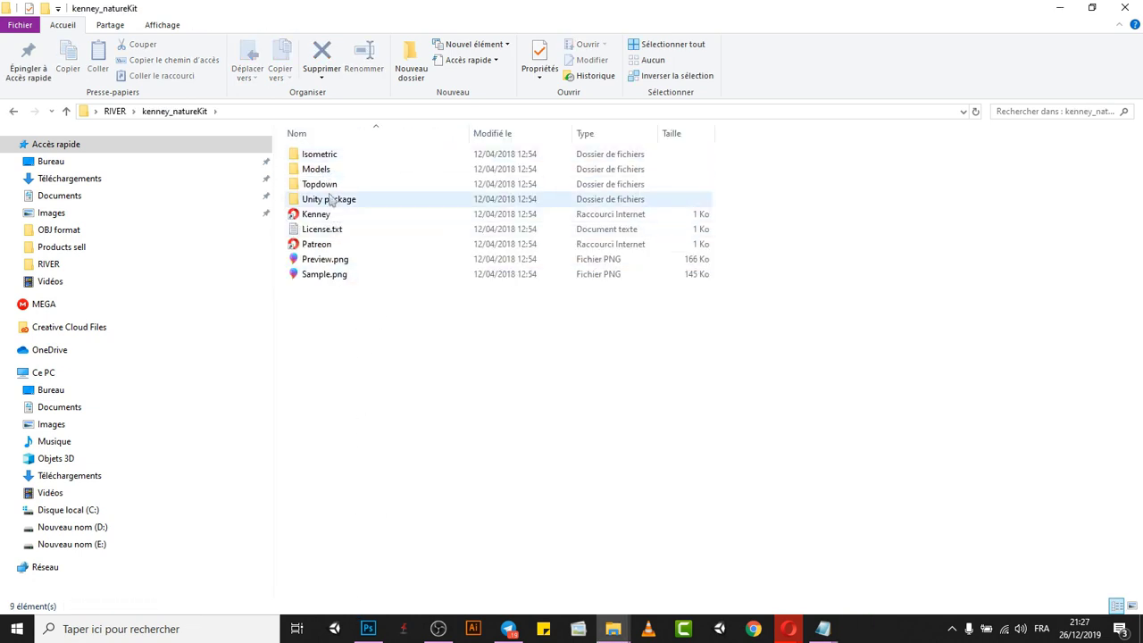
{"action": "double_click", "coordinate": [315, 169]}
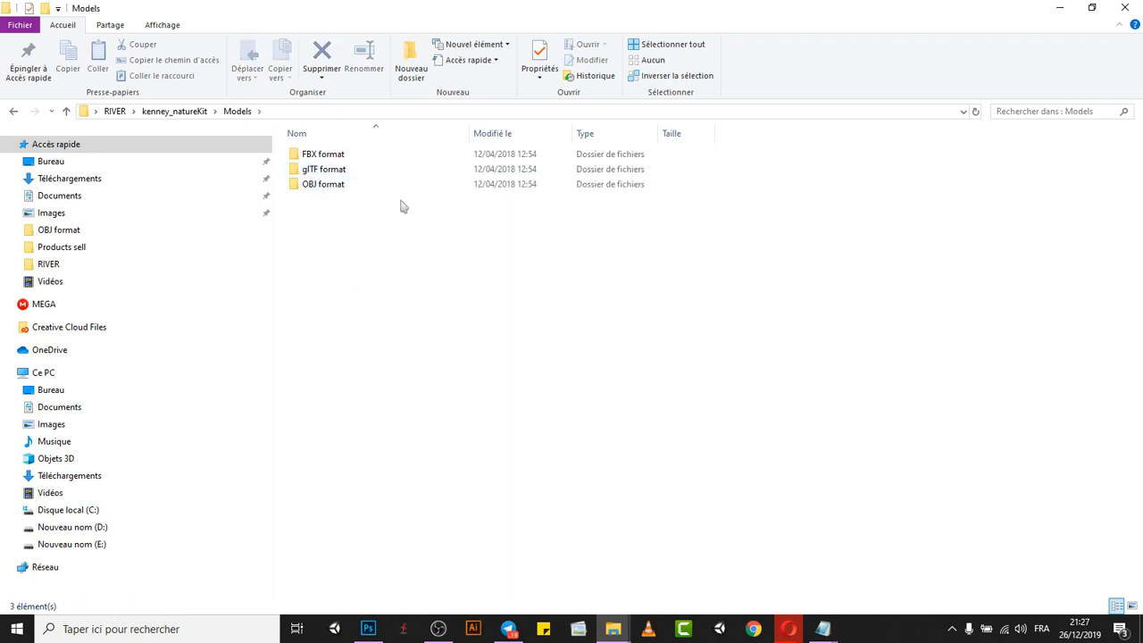
{"action": "double_click", "coordinate": [352, 189]}
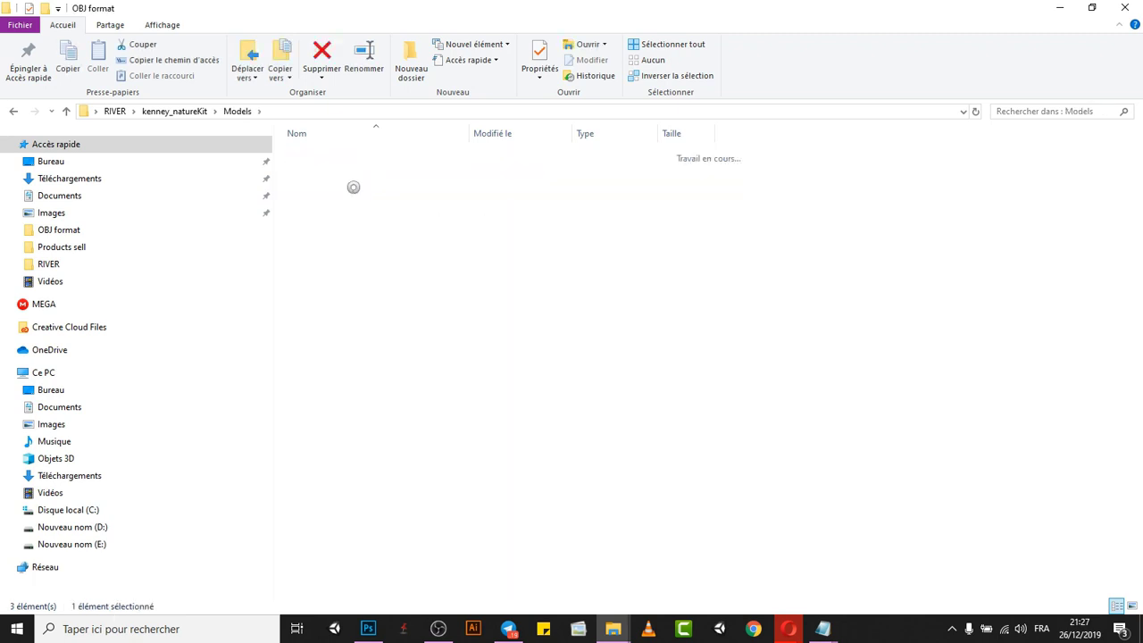
{"action": "left_click", "coordinate": [1009, 169]}
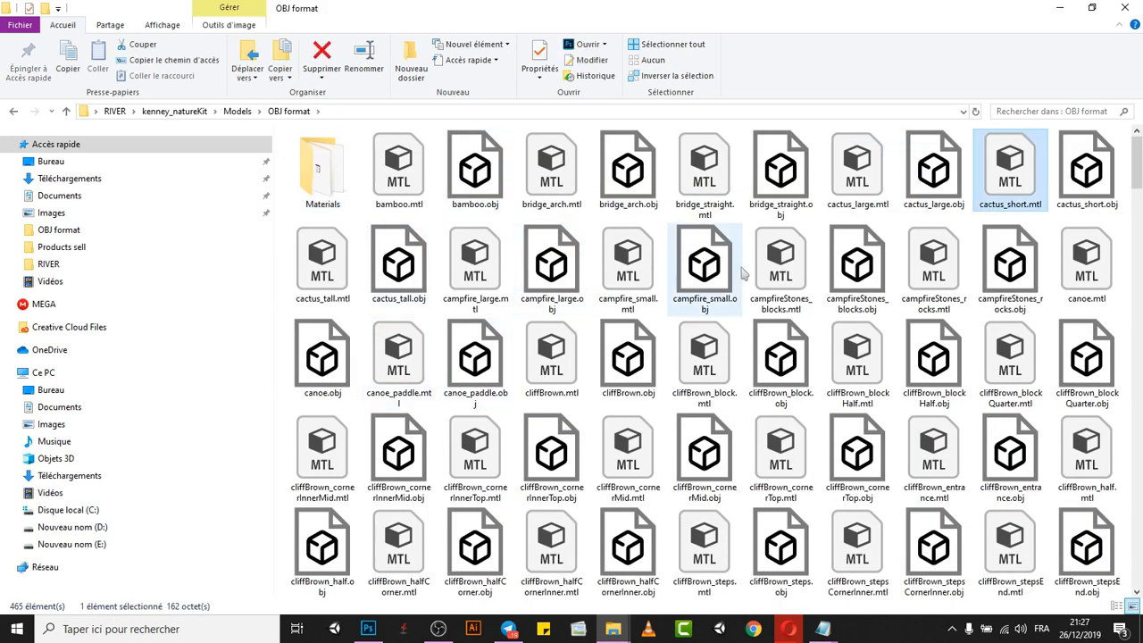
Preview ground_dirtRiver.obj in the 3D viewer and examine the river tile from several angles
{"action": "scroll", "coordinate": [732, 299], "scroll_direction": "down", "scroll_amount": 2}
{"action": "scroll", "coordinate": [715, 339], "scroll_direction": "down", "scroll_amount": 15}
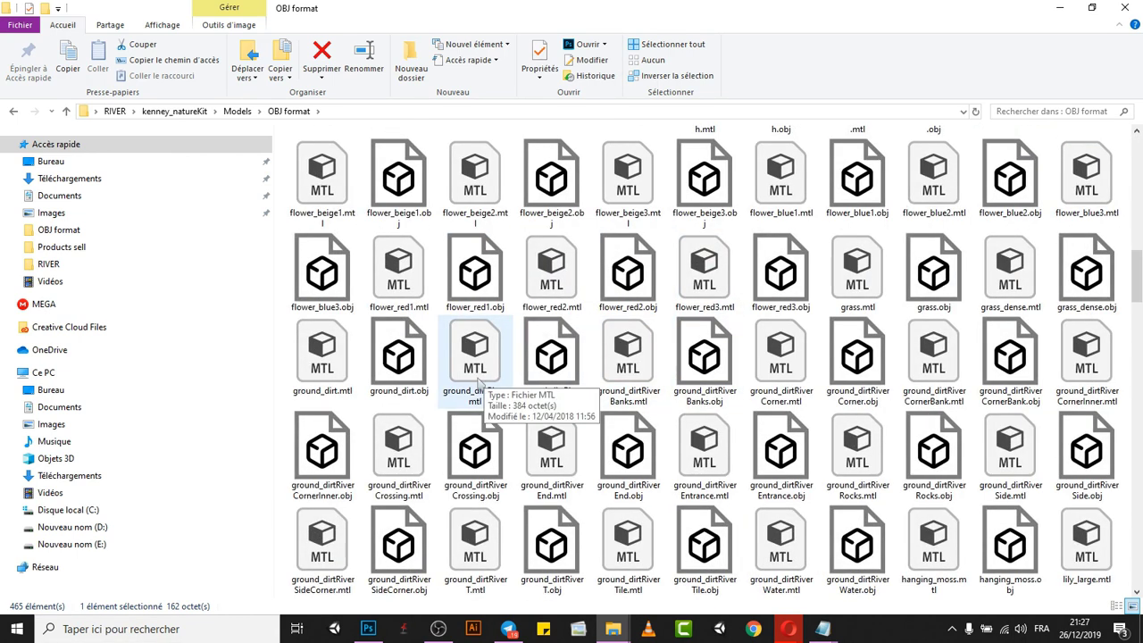
{"action": "double_click", "coordinate": [560, 362]}
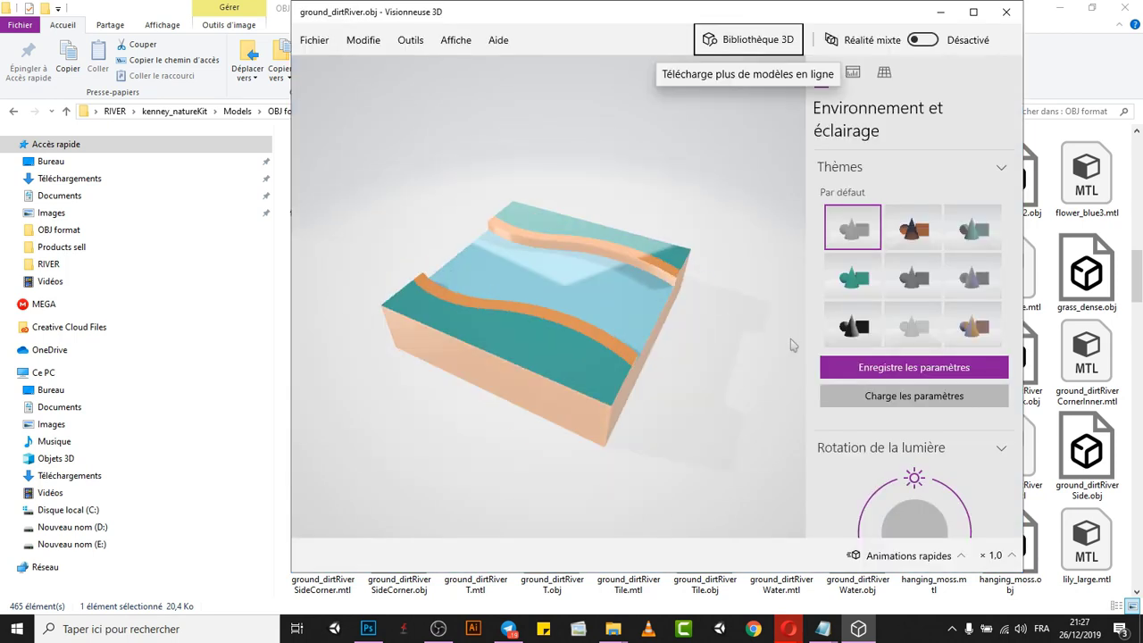
{"action": "left_click_drag", "start_coordinate": [790, 345], "coordinate": [728, 362]}
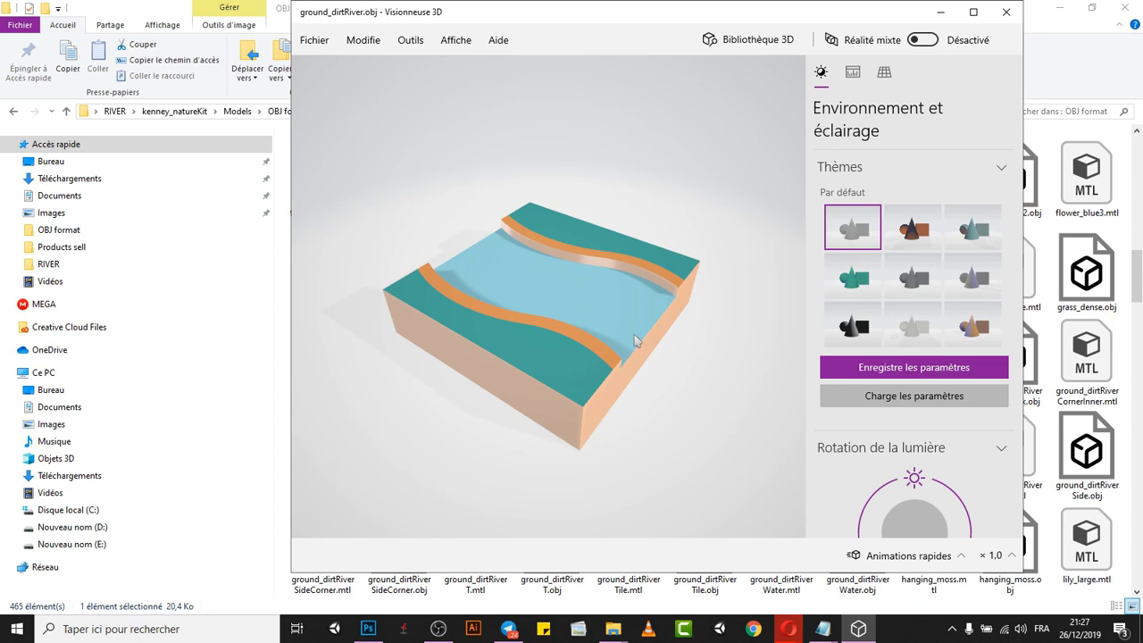
{"action": "left_click_drag", "start_coordinate": [634, 341], "coordinate": [641, 277]}
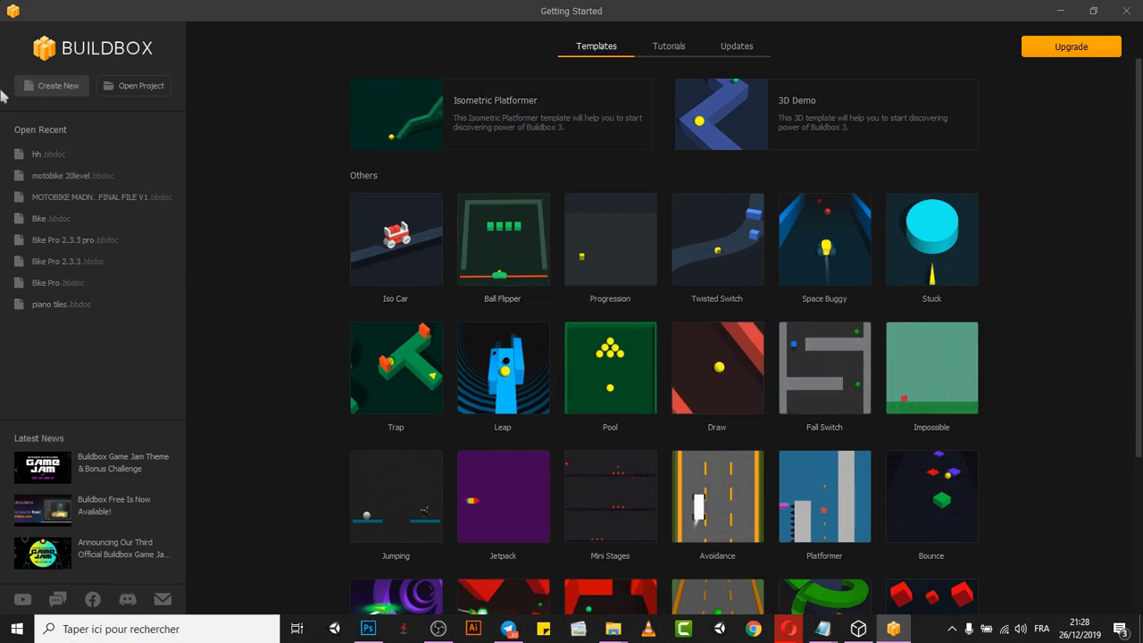
In Buildbox, start a new wizard project with 3D dimensions, a screen orientation, Third Person - Back View perspective and Free Roaming world style
{"action": "left_click", "coordinate": [38, 93]}
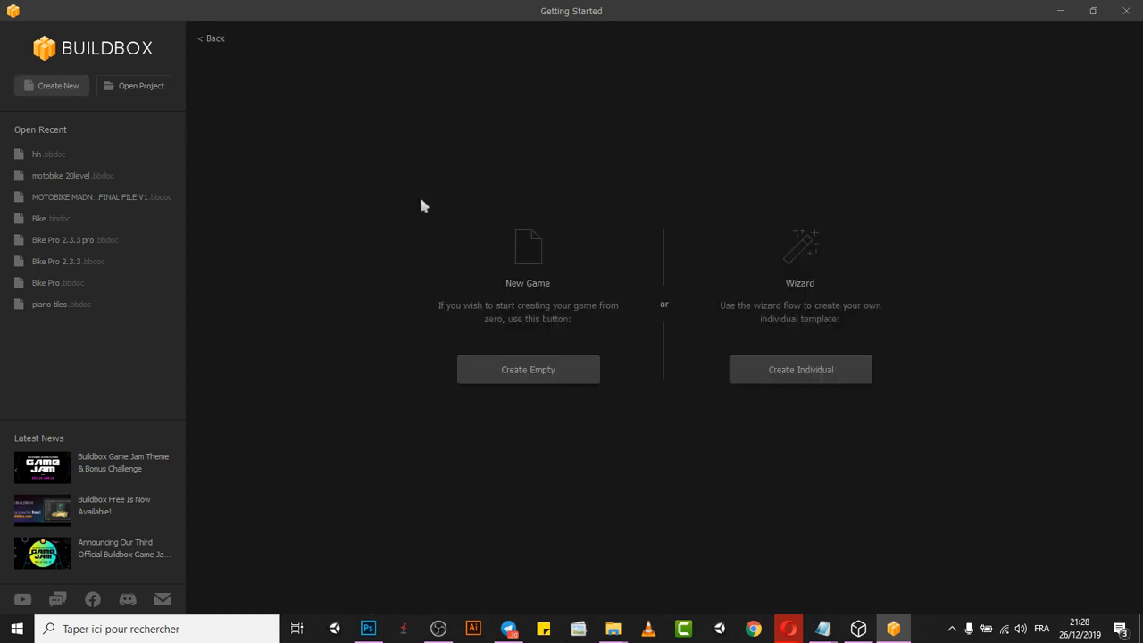
{"action": "left_click", "coordinate": [801, 373]}
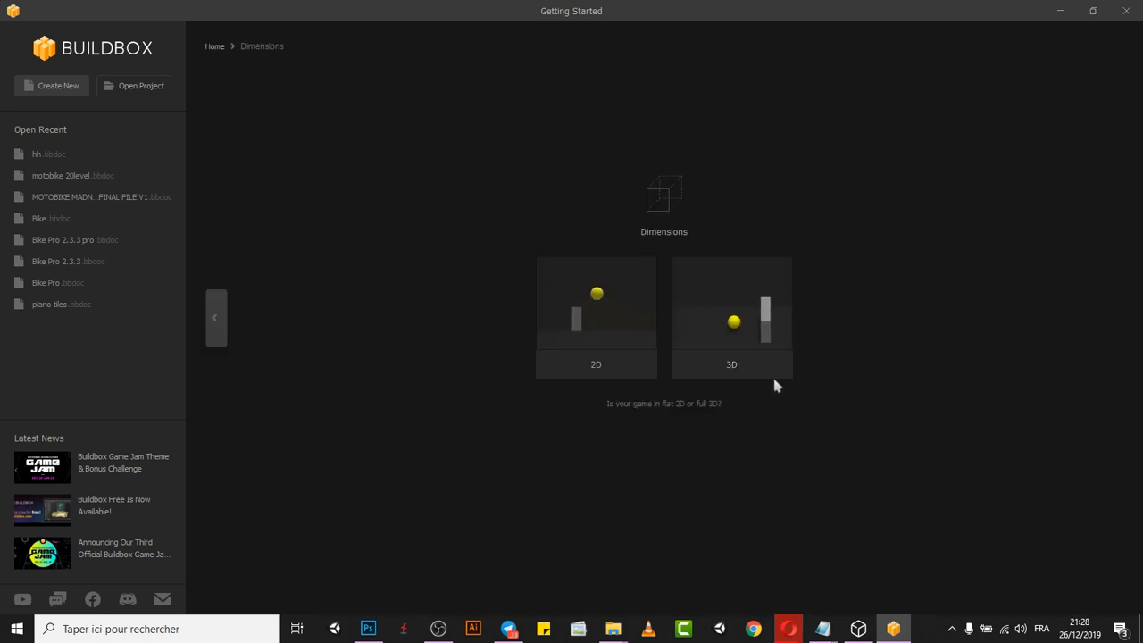
{"action": "left_click", "coordinate": [742, 367]}
{"action": "left_click", "coordinate": [615, 373]}
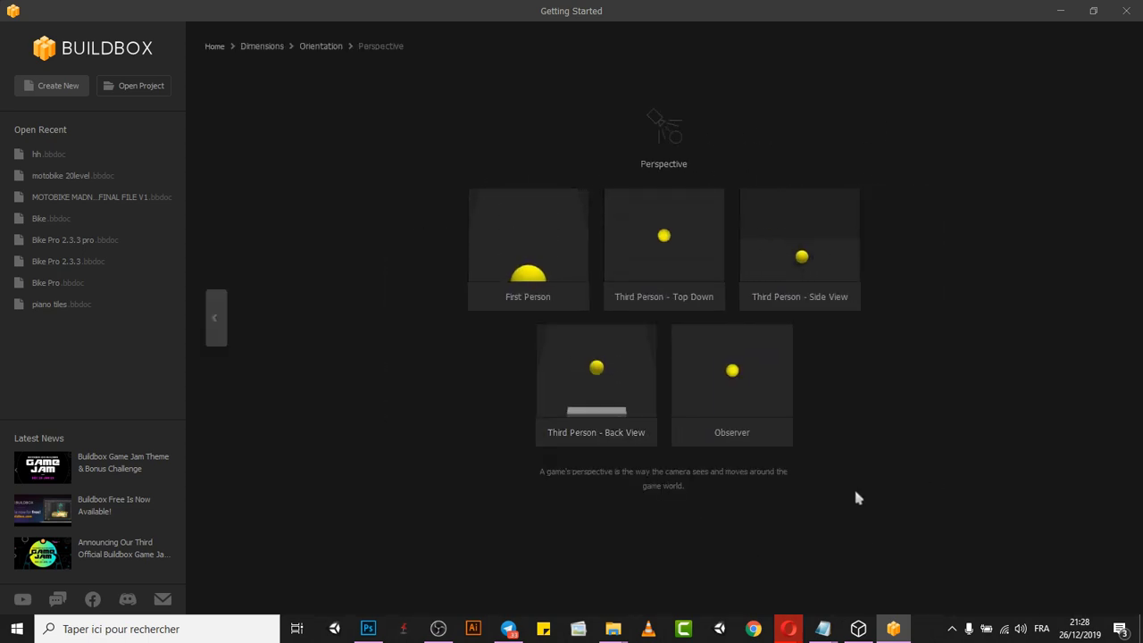
{"action": "left_click", "coordinate": [593, 439]}
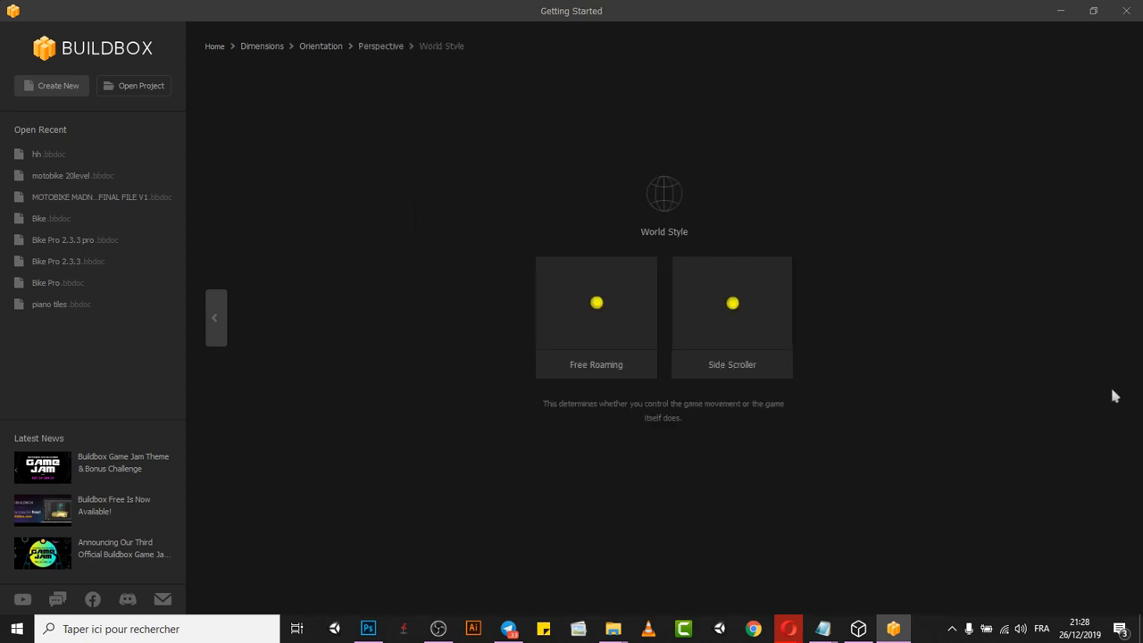
{"action": "left_click", "coordinate": [618, 375]}
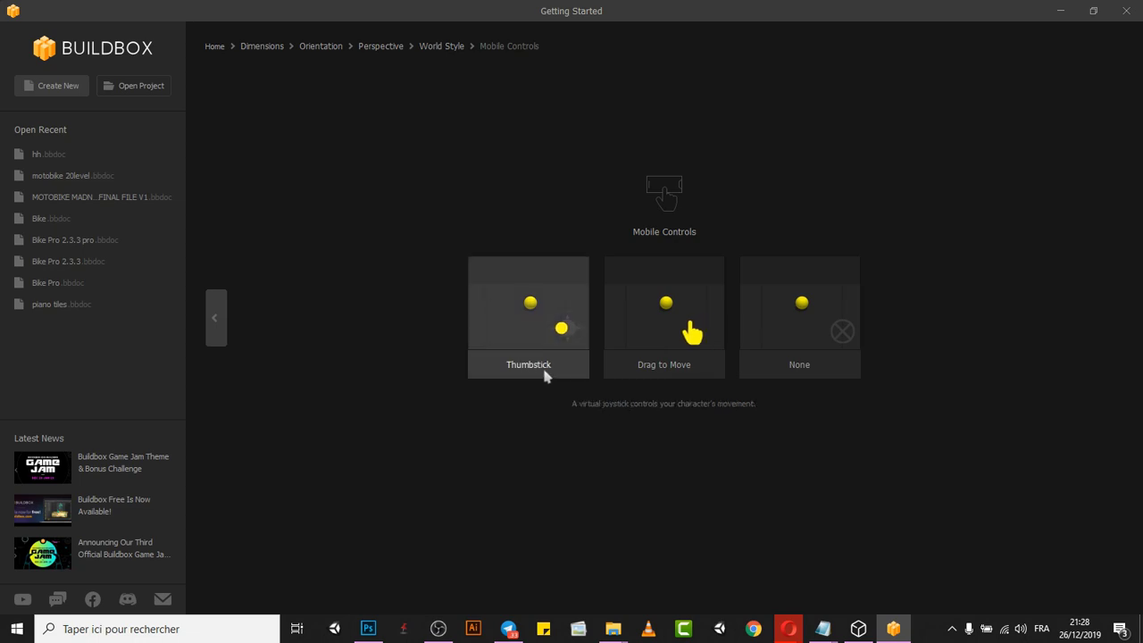
Finish the project wizard with Thumbstick controls, Sunset Sky background, Normal physics, a character, Grass ground and the Tree ornament
{"action": "left_click", "coordinate": [544, 375]}
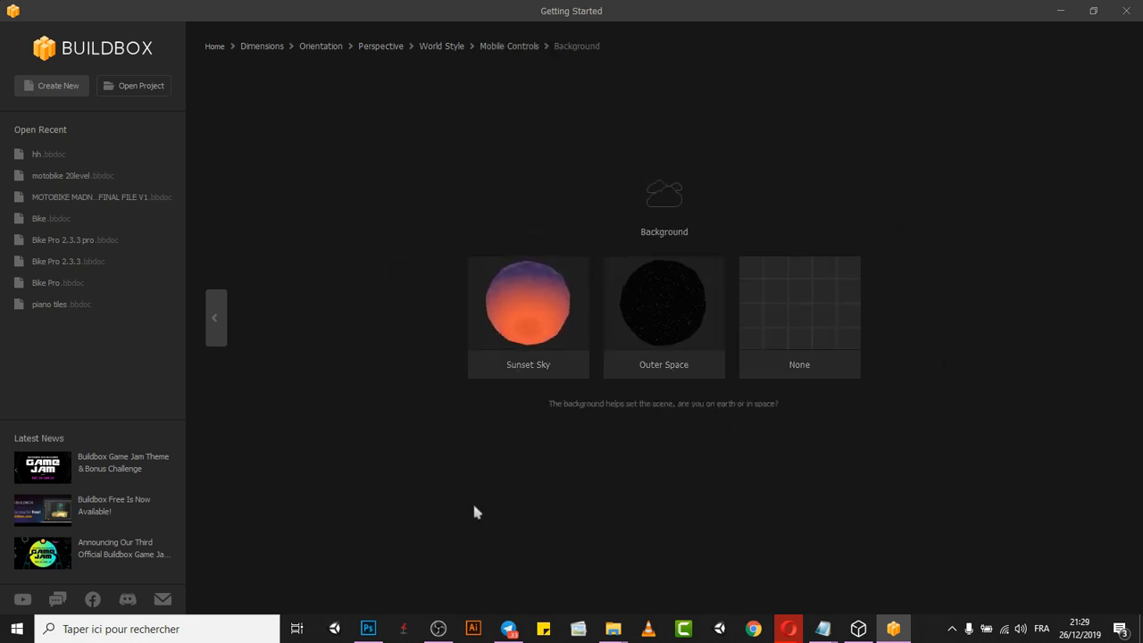
{"action": "left_click", "coordinate": [527, 371]}
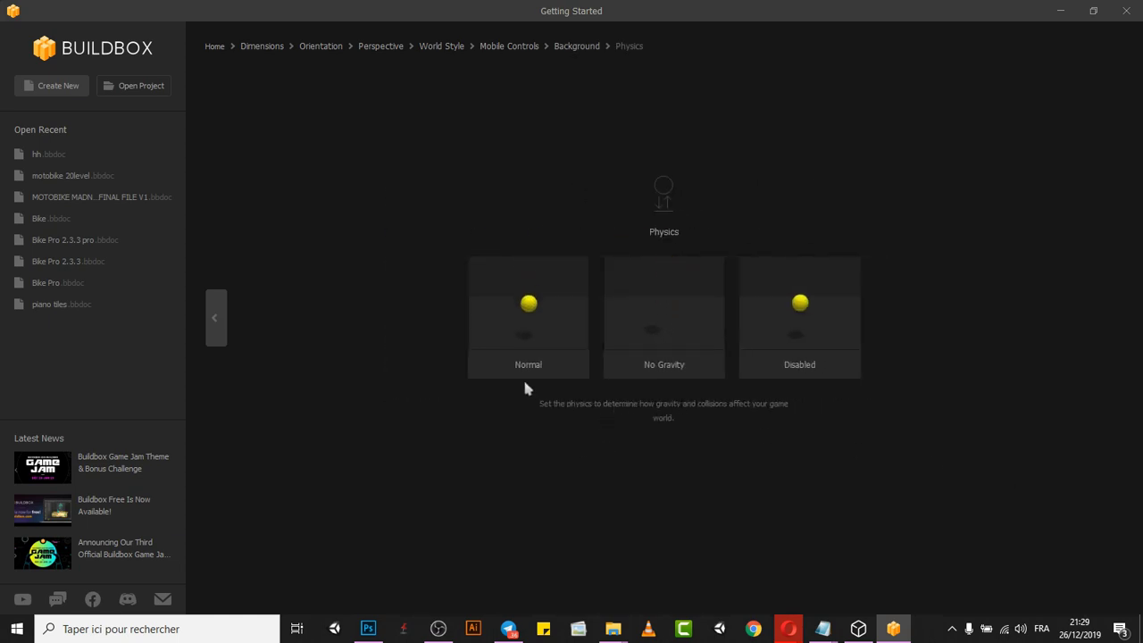
{"action": "left_click", "coordinate": [523, 370]}
{"action": "left_click", "coordinate": [479, 340]}
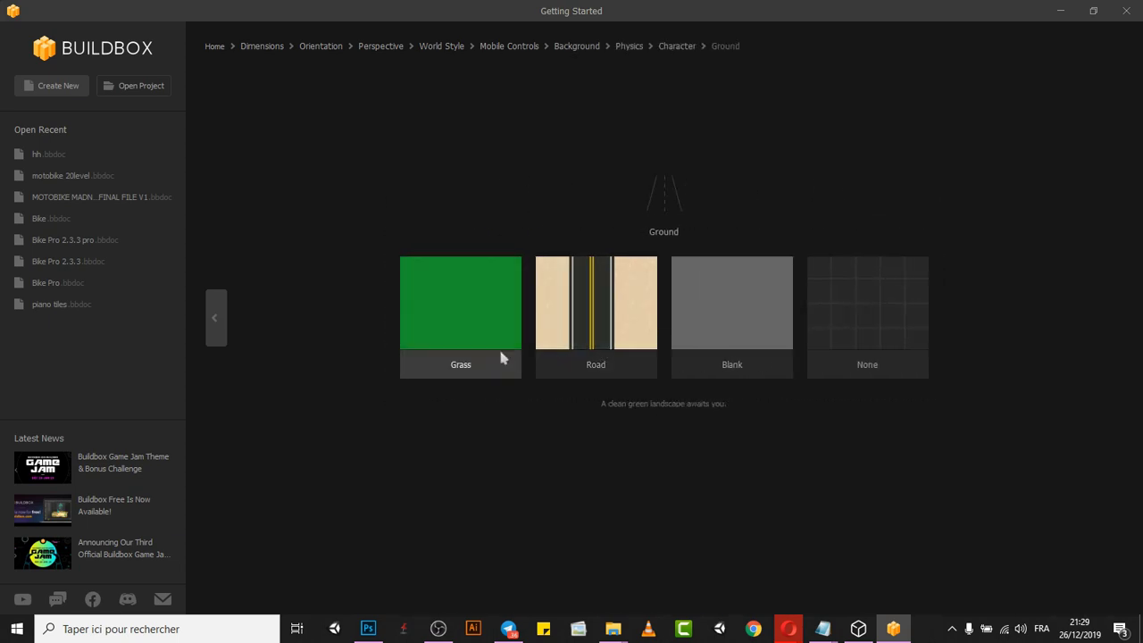
{"action": "left_click", "coordinate": [500, 357]}
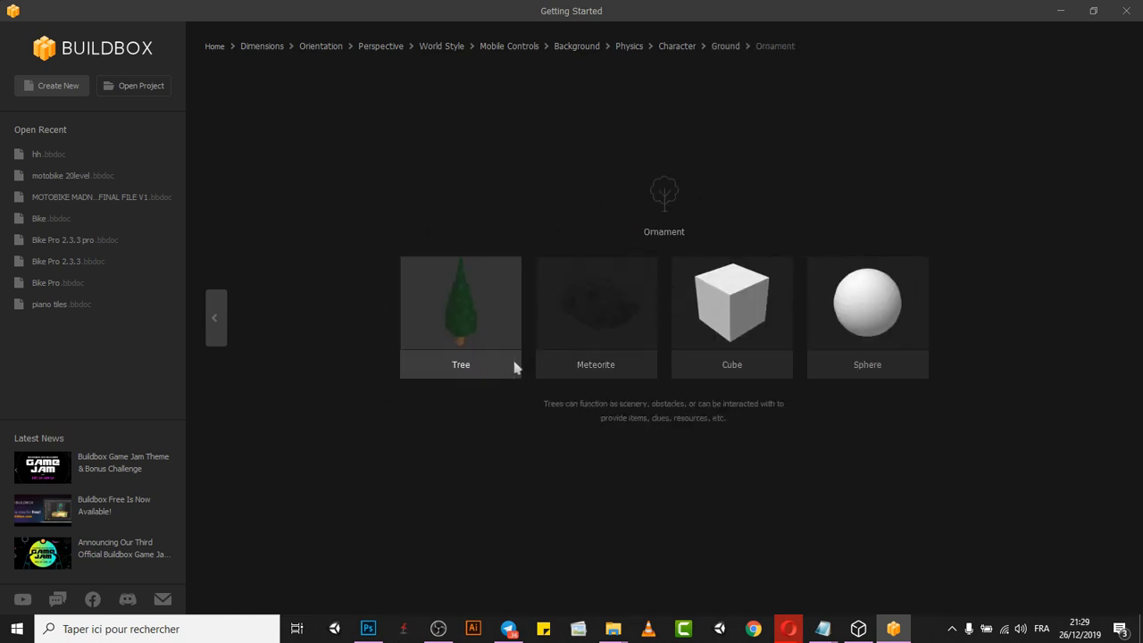
{"action": "left_click", "coordinate": [491, 361]}
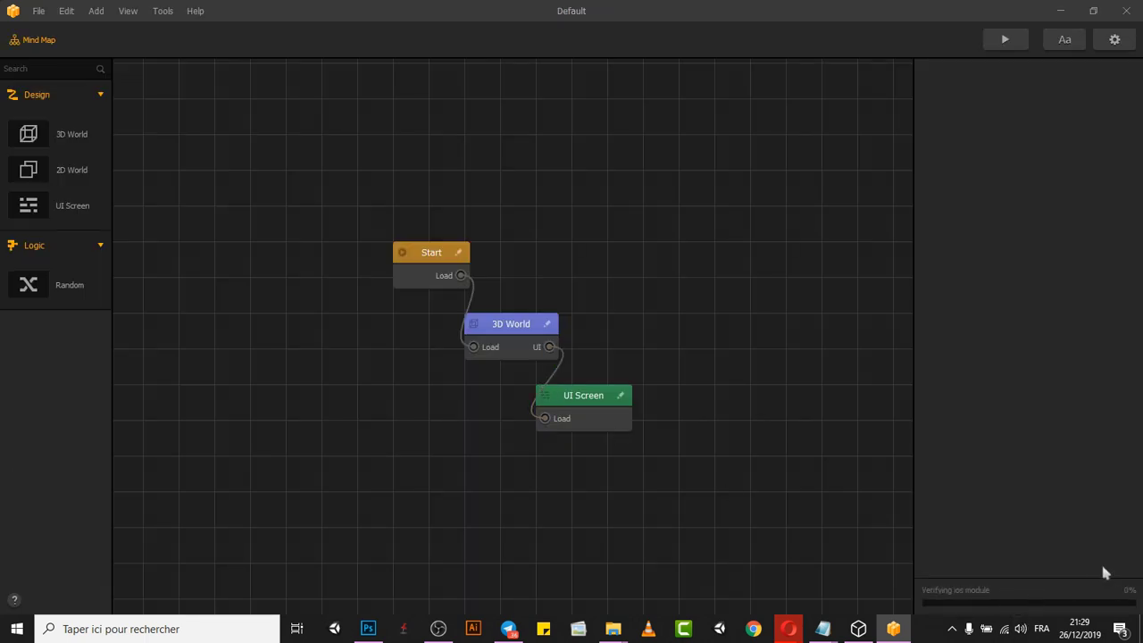
Open the 3D World node of the mind map and view the scene around the car
{"action": "left_click", "coordinate": [510, 350]}
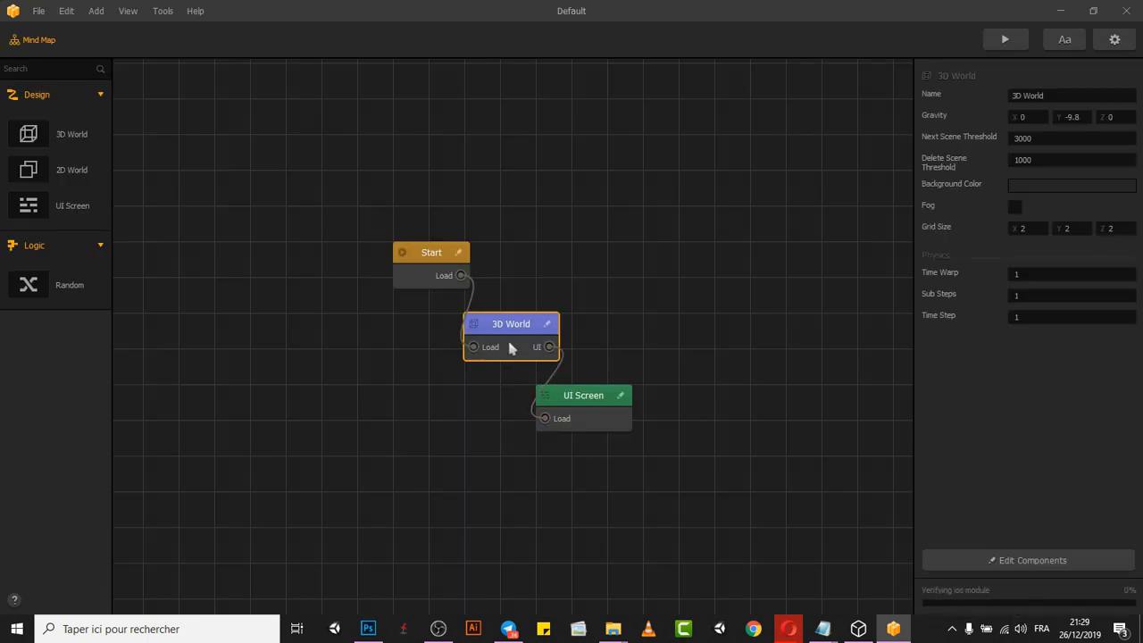
{"action": "double_click", "coordinate": [509, 340]}
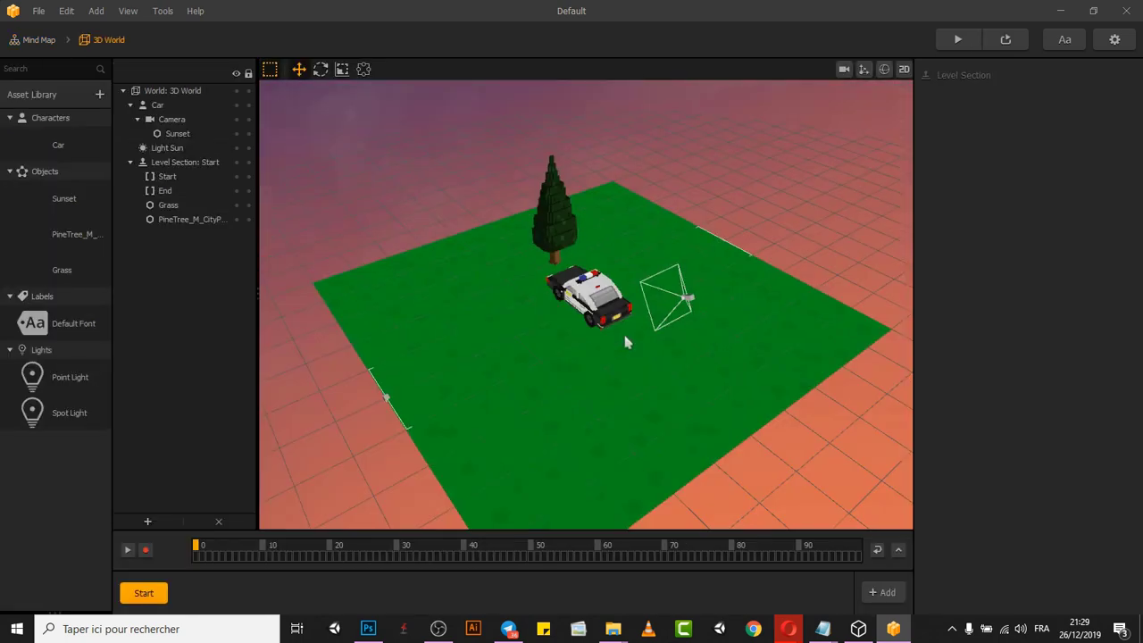
{"action": "scroll", "coordinate": [603, 350], "scroll_direction": "down", "scroll_amount": 3}
{"action": "scroll", "coordinate": [602, 357], "scroll_direction": "up", "scroll_amount": 3}
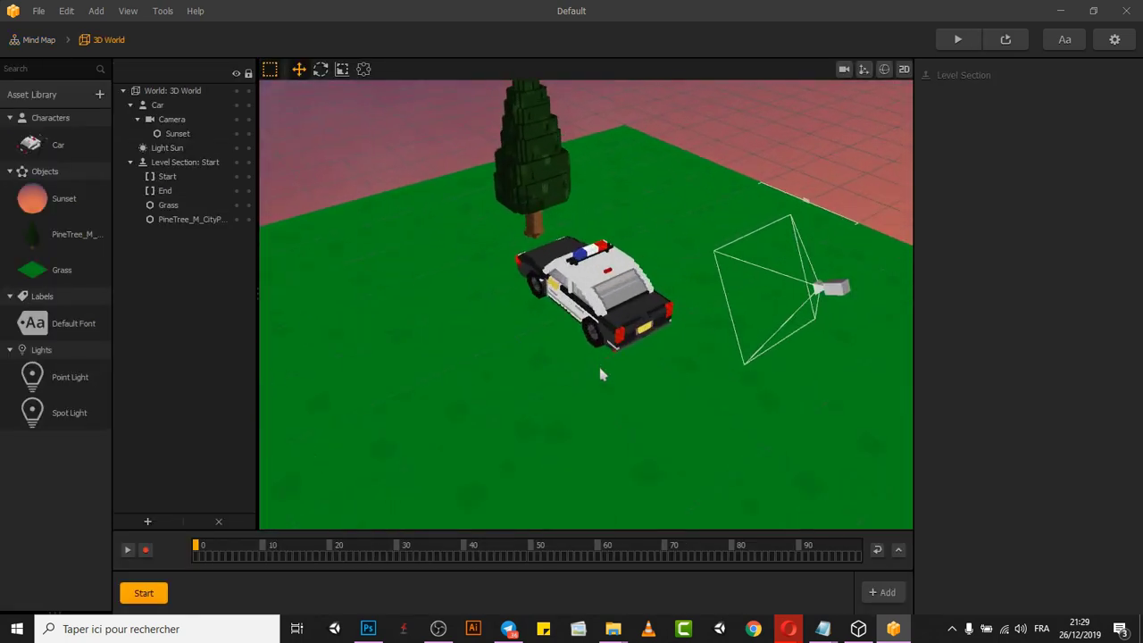
{"action": "right_click_drag", "start_coordinate": [602, 372], "coordinate": [687, 418]}
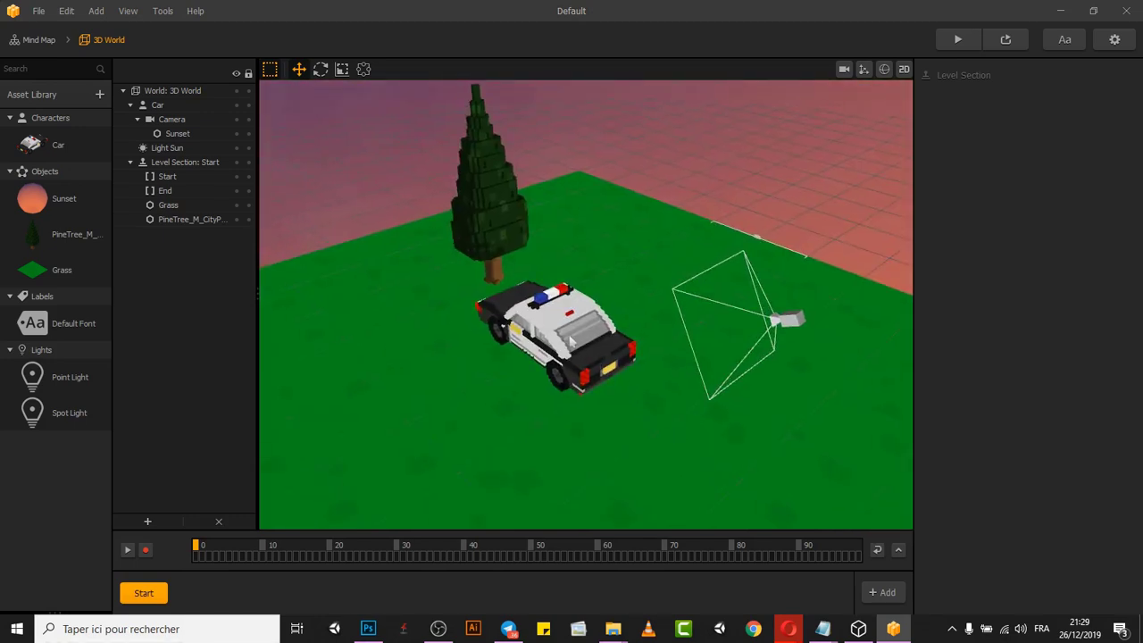
Import ground_dirtRiver.obj from the OBJ format folder as an object in the 3D world, placed at about Z 9.489
{"action": "mouse_move", "coordinate": [613, 628]}
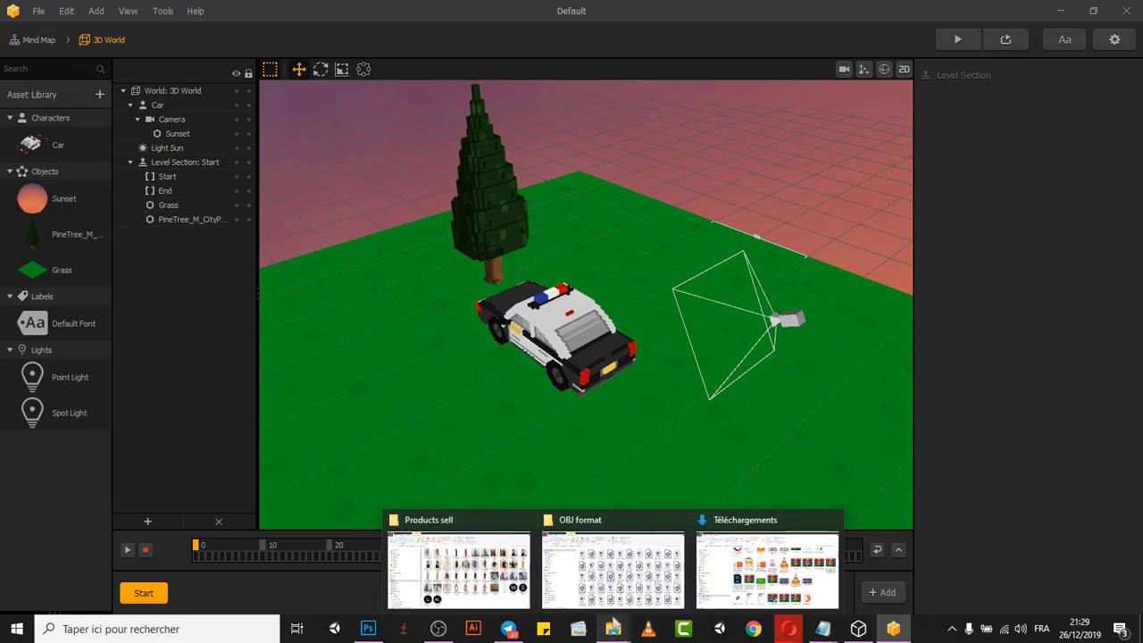
{"action": "left_click", "coordinate": [612, 562]}
{"action": "left_click_drag", "start_coordinate": [564, 382], "coordinate": [782, 528]}
{"action": "left_click_drag", "start_coordinate": [686, 429], "coordinate": [739, 325]}
{"action": "left_click_drag", "start_coordinate": [616, 361], "coordinate": [866, 545]}
Try to apply ground_dirtRiver.mtl from the OBJ format folder to the river tile in the scene
{"action": "mouse_move", "coordinate": [614, 629]}
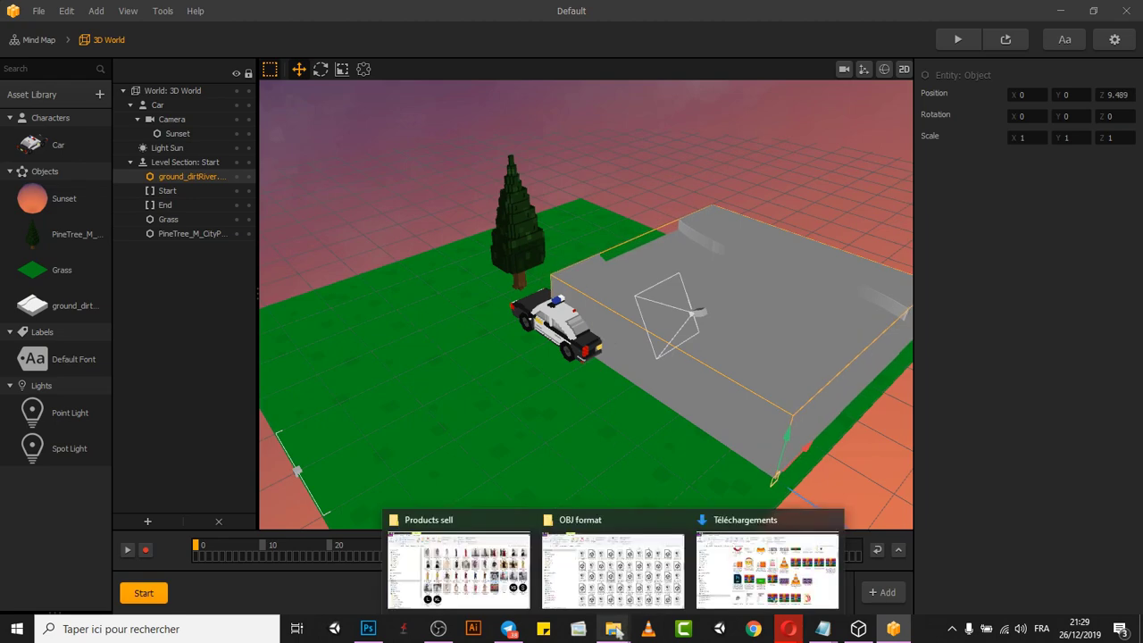
{"action": "left_click", "coordinate": [636, 576]}
{"action": "left_click_drag", "start_coordinate": [473, 356], "coordinate": [726, 384]}
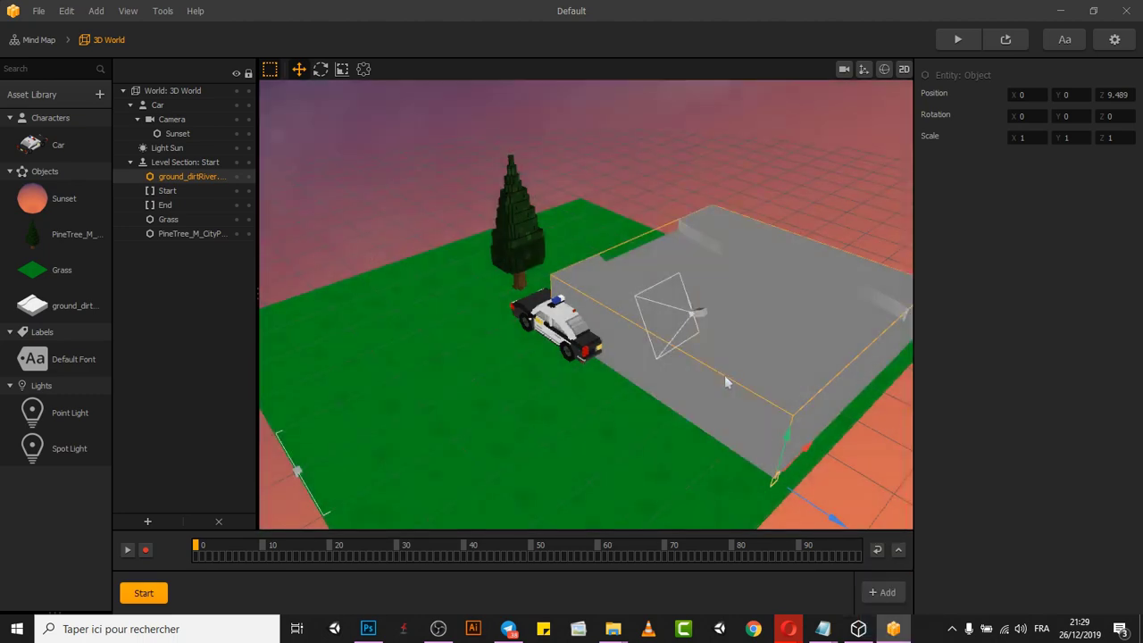
Try to assign ground_dirtRiver.mtl as the texture in the ground_dirtRiver.obj asset's 3D Model settings
{"action": "left_click", "coordinate": [38, 308]}
{"action": "left_click", "coordinate": [1115, 191]}
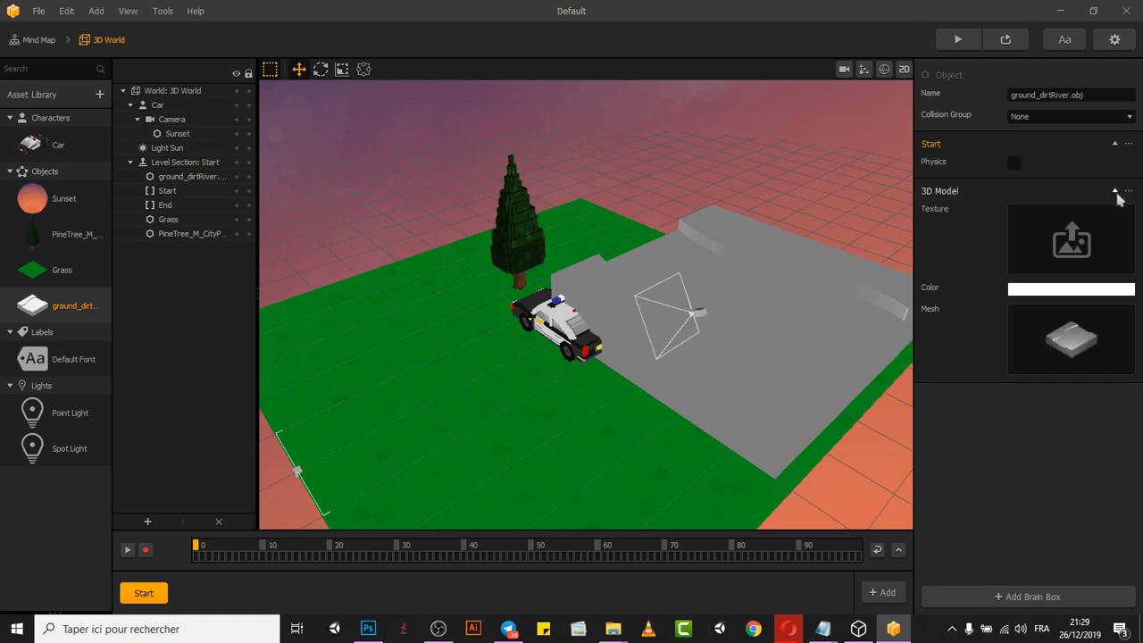
{"action": "mouse_move", "coordinate": [613, 629]}
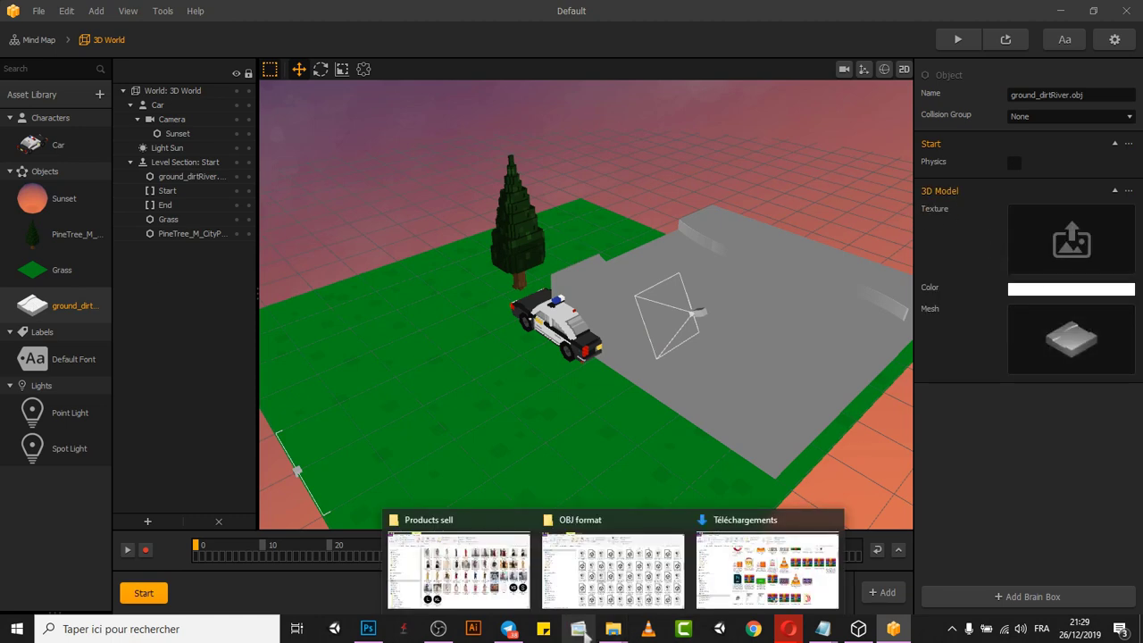
{"action": "left_click", "coordinate": [632, 580]}
{"action": "left_click_drag", "start_coordinate": [469, 361], "coordinate": [1071, 248]}
{"action": "left_click", "coordinate": [560, 309]}
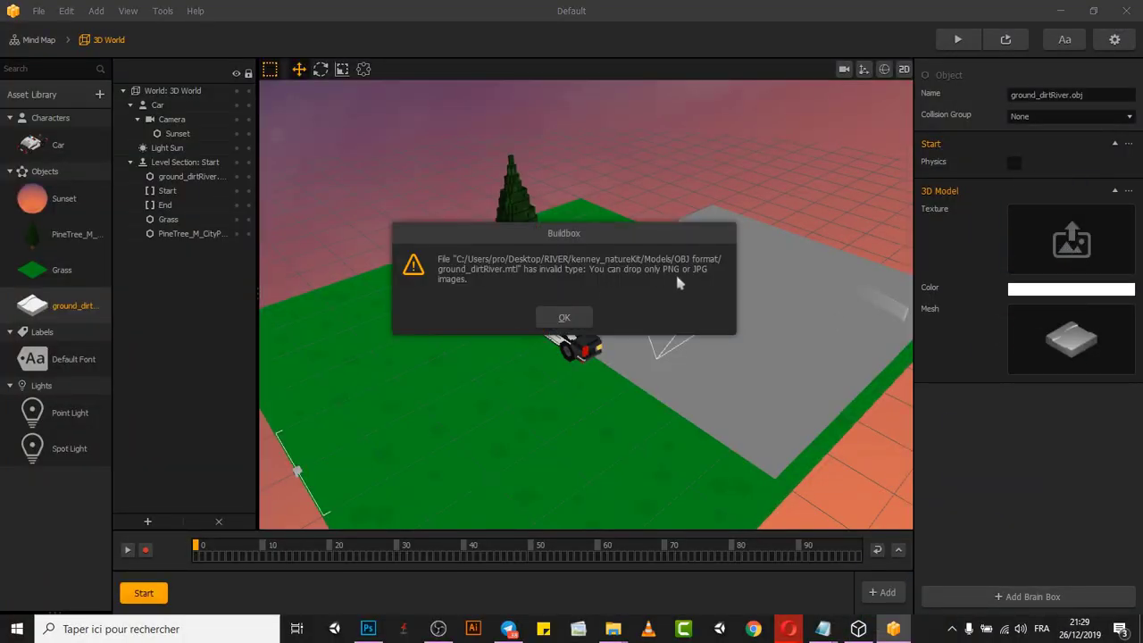
{"action": "left_click", "coordinate": [563, 317]}
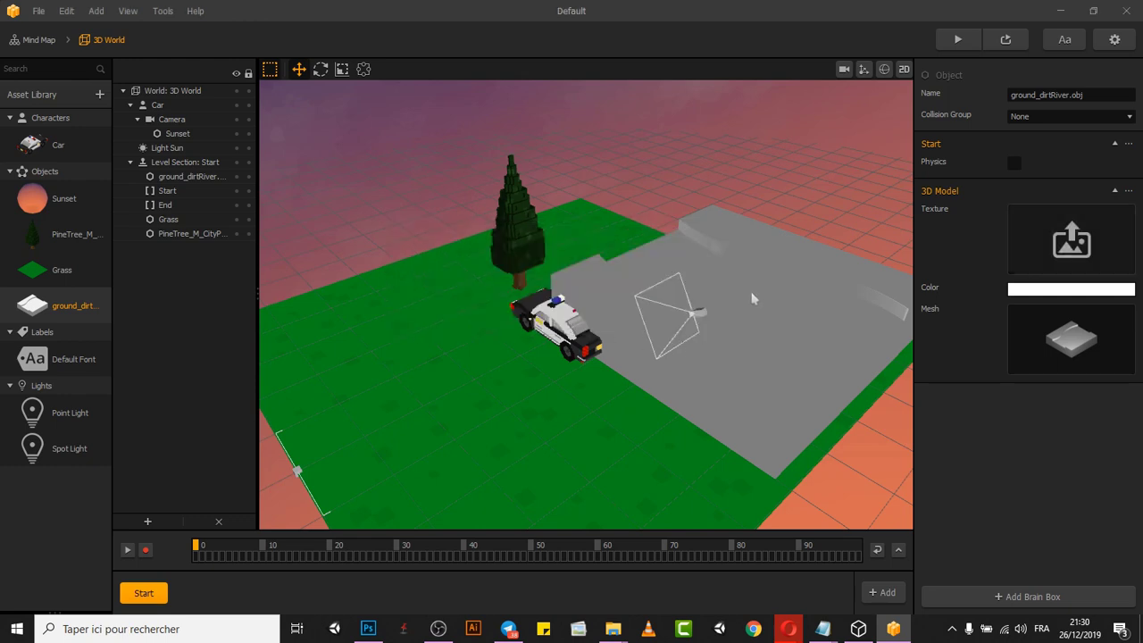
{"action": "left_click", "coordinate": [766, 373]}
{"action": "scroll", "coordinate": [766, 373], "scroll_direction": "down", "scroll_amount": 4}
{"action": "left_click_drag", "start_coordinate": [698, 373], "coordinate": [815, 323]}
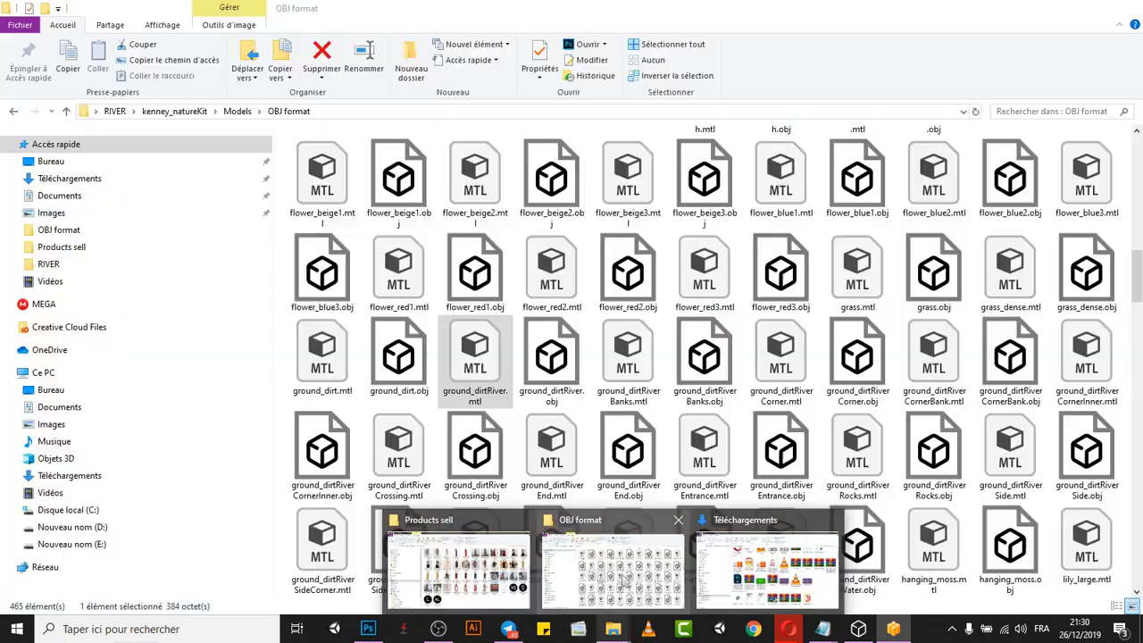
Open ground_dirtRiver.obj in Photoshop as a new 3D document with the preset scene size, and view the tile at an angle in a maximized window
{"action": "left_click", "coordinate": [576, 545]}
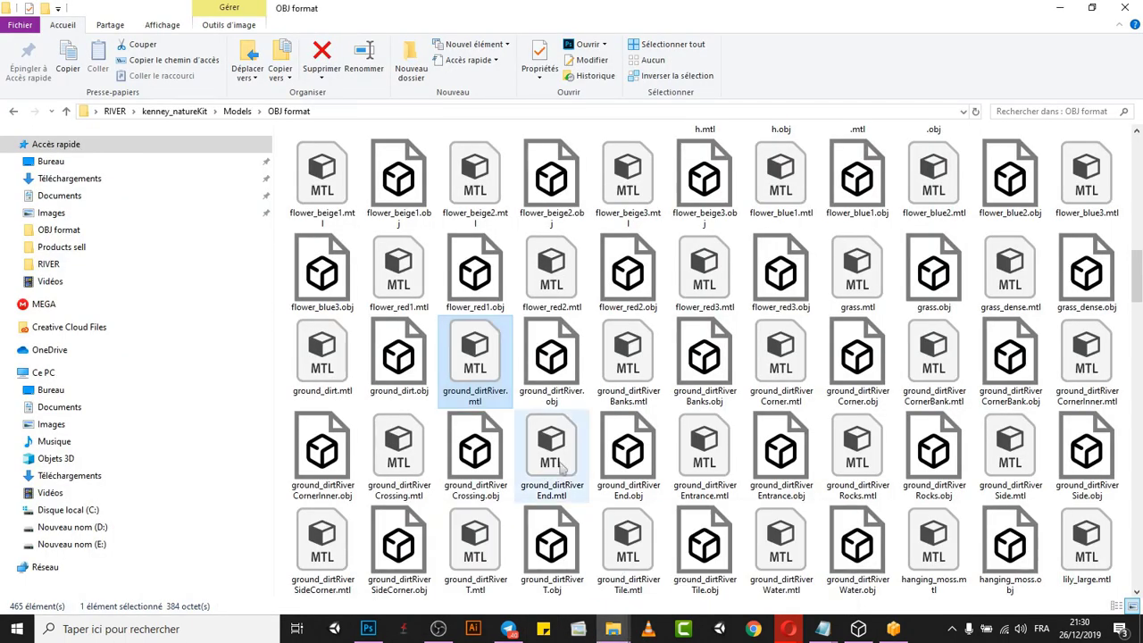
{"action": "left_click", "coordinate": [407, 364]}
{"action": "left_click", "coordinate": [572, 361]}
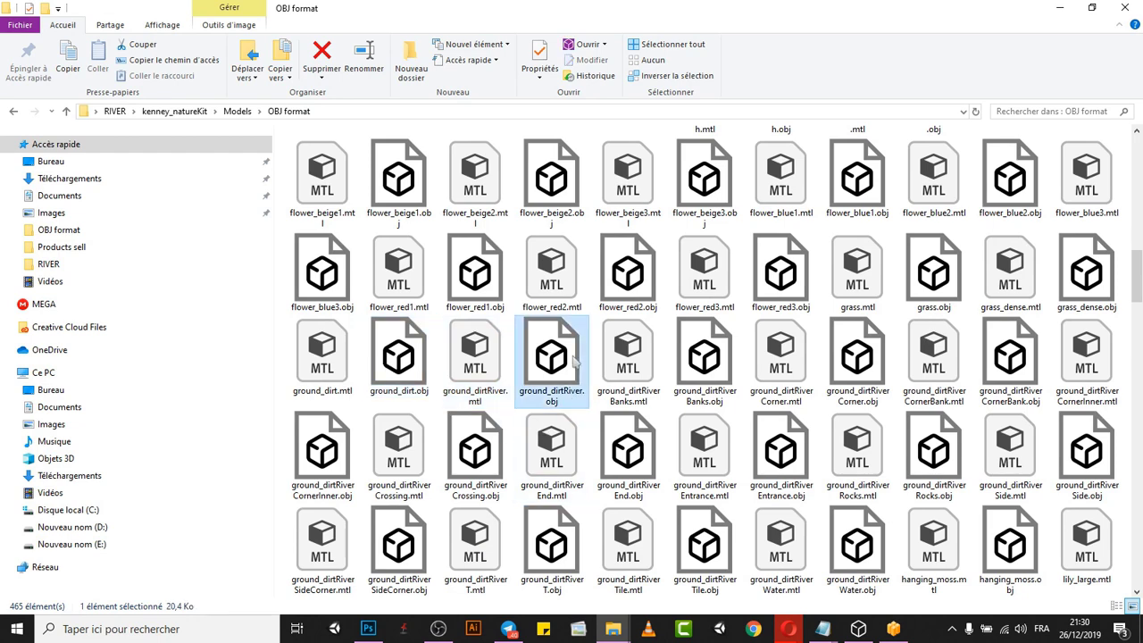
{"action": "left_click_drag", "start_coordinate": [572, 361], "coordinate": [571, 90]}
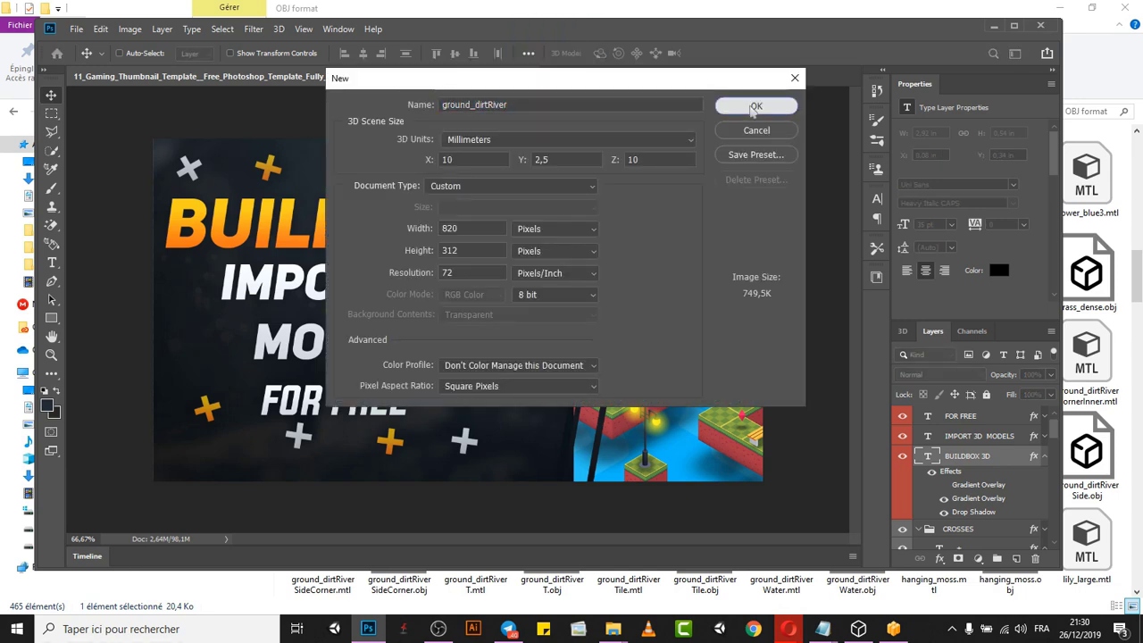
{"action": "left_click", "coordinate": [759, 105]}
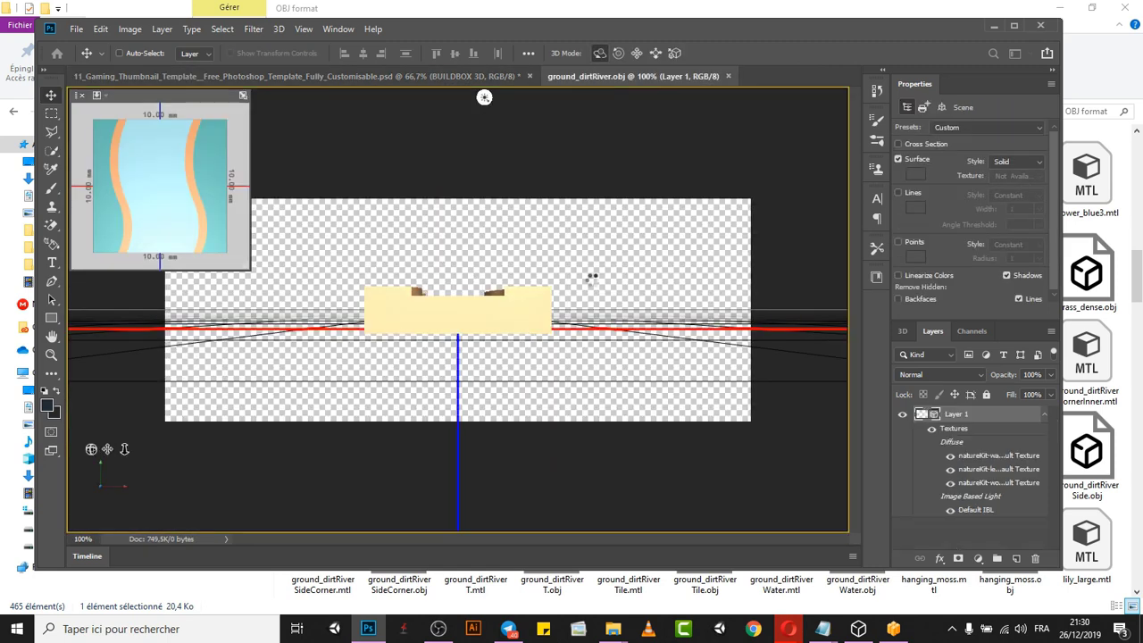
{"action": "left_click_drag", "start_coordinate": [592, 255], "coordinate": [348, 97]}
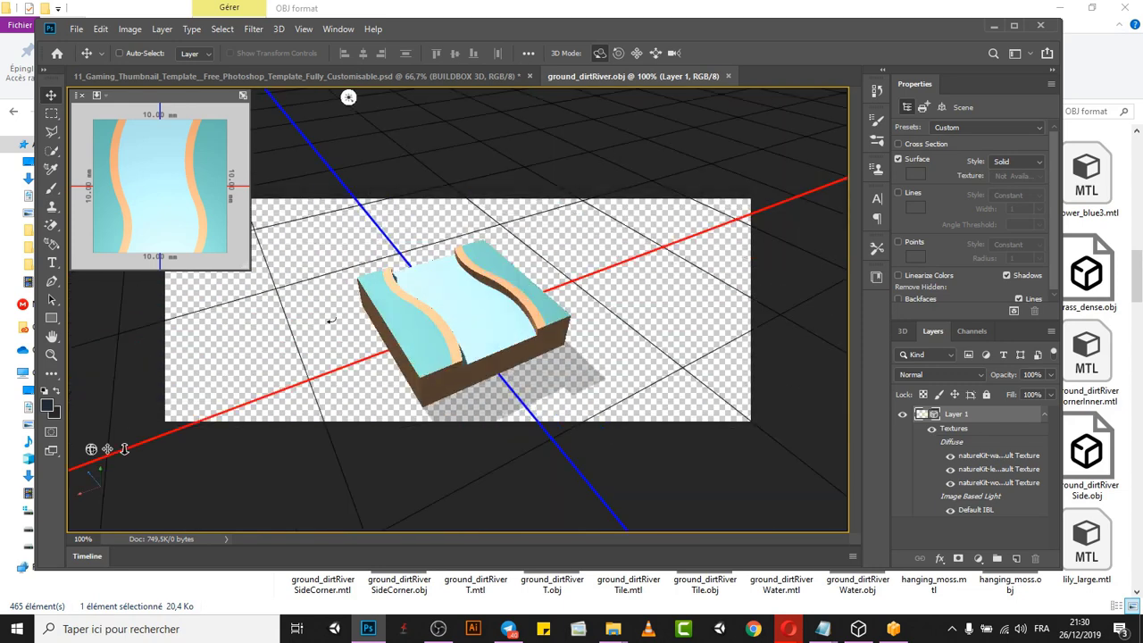
{"action": "double_click", "coordinate": [681, 32]}
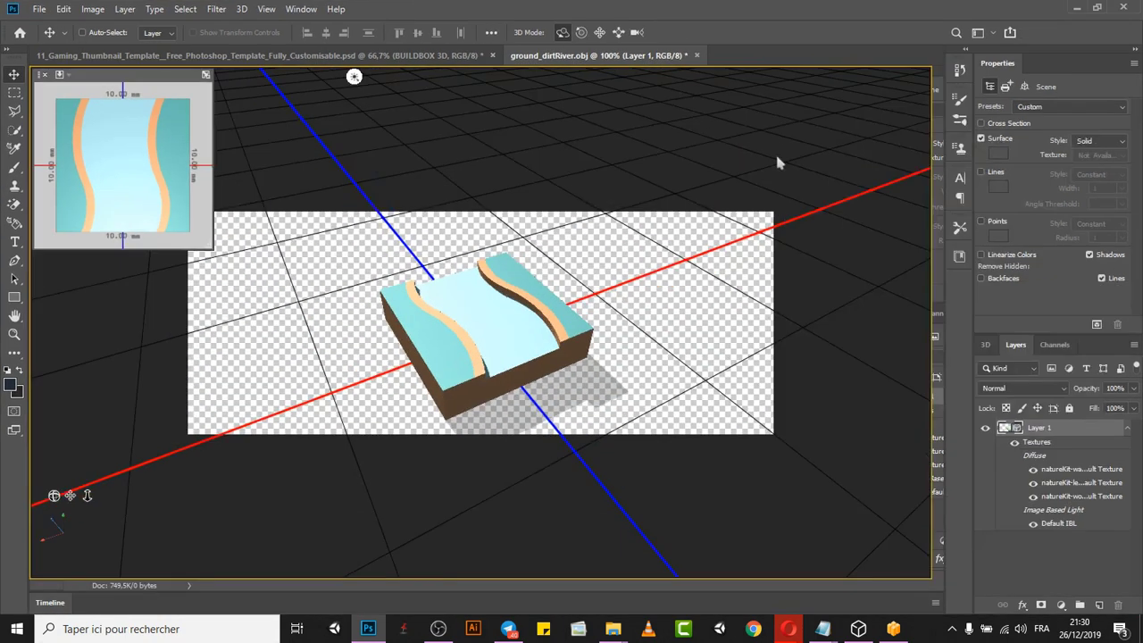
Generate UVs for the river tile with Merge Materials, Preserve Appearance, Low Distortion and a 1024 x 1024 texture
{"action": "left_click", "coordinate": [241, 9]}
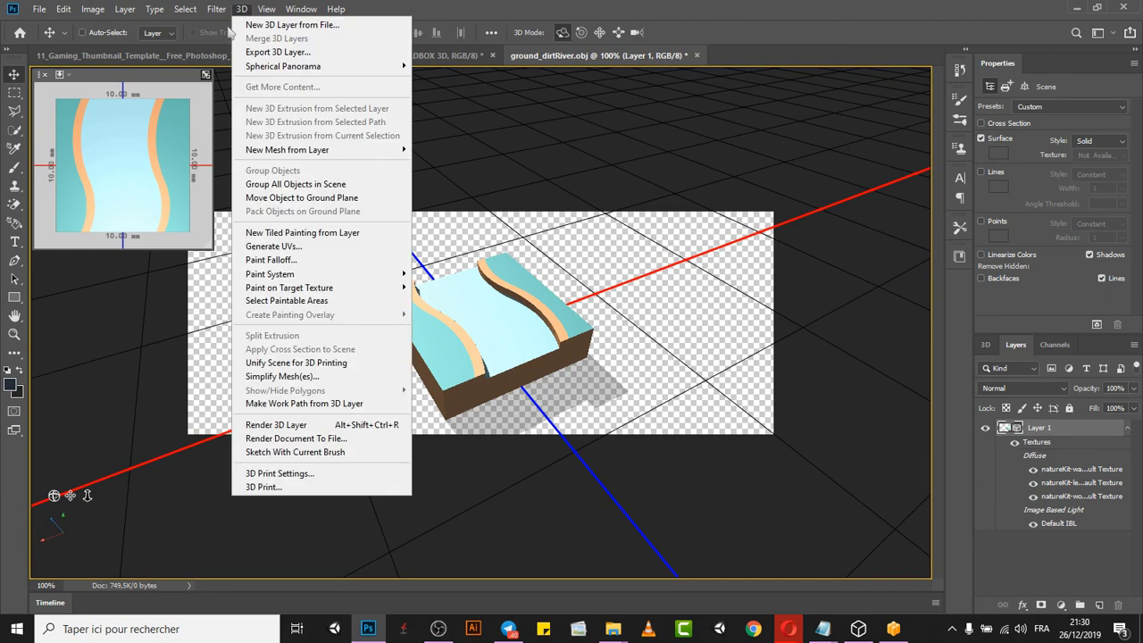
{"action": "left_click", "coordinate": [287, 254]}
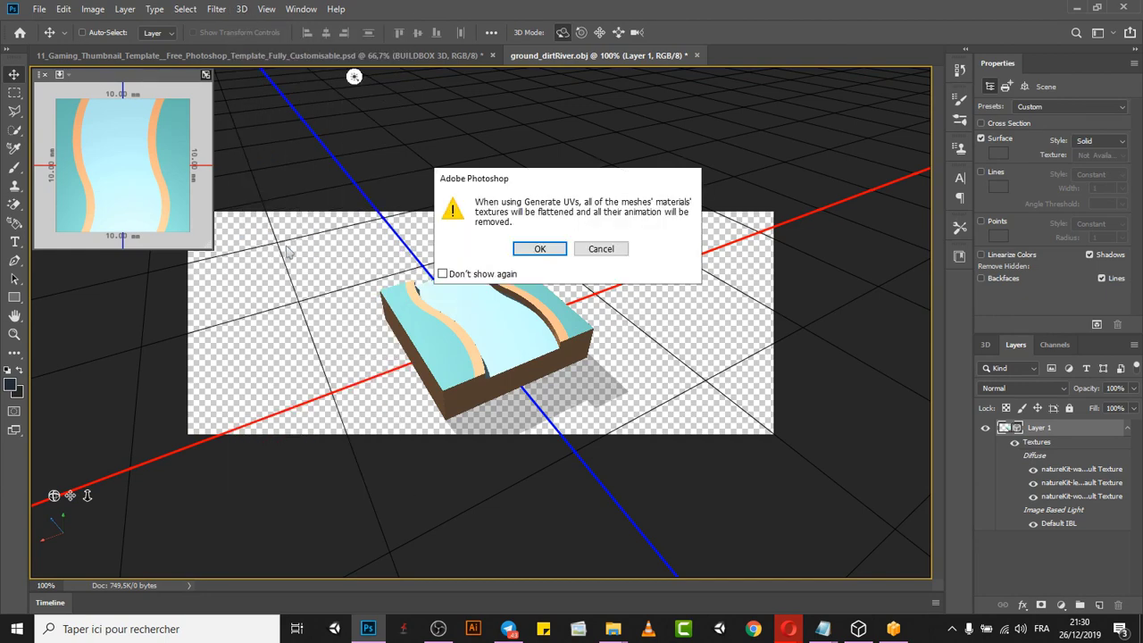
{"action": "left_click", "coordinate": [540, 248]}
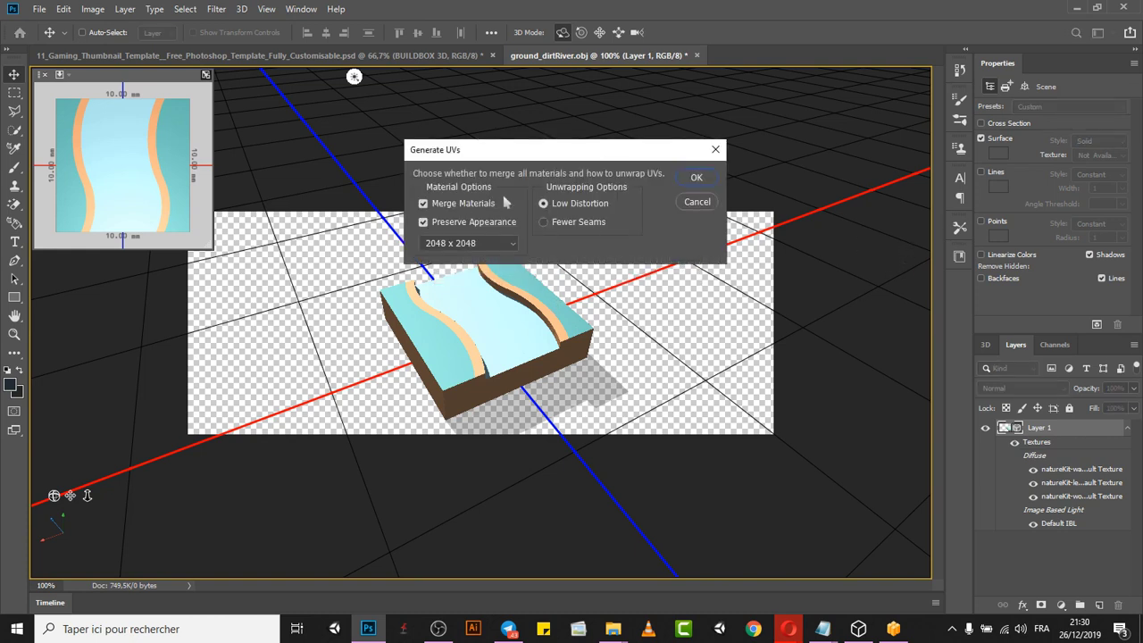
{"action": "left_click", "coordinate": [459, 243]}
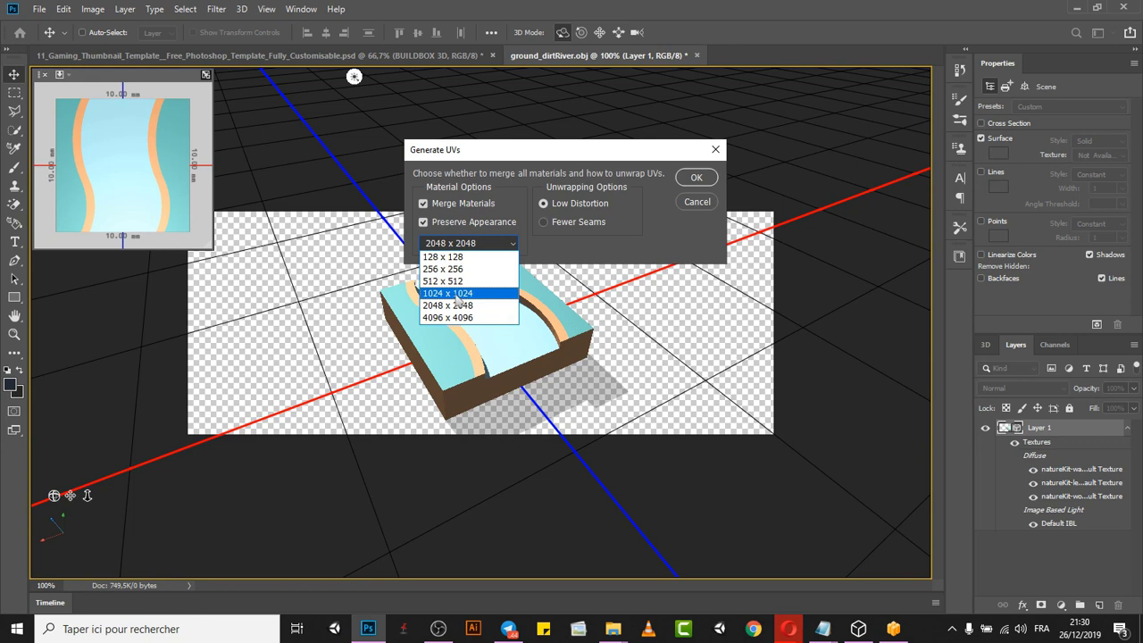
{"action": "left_click", "coordinate": [458, 295]}
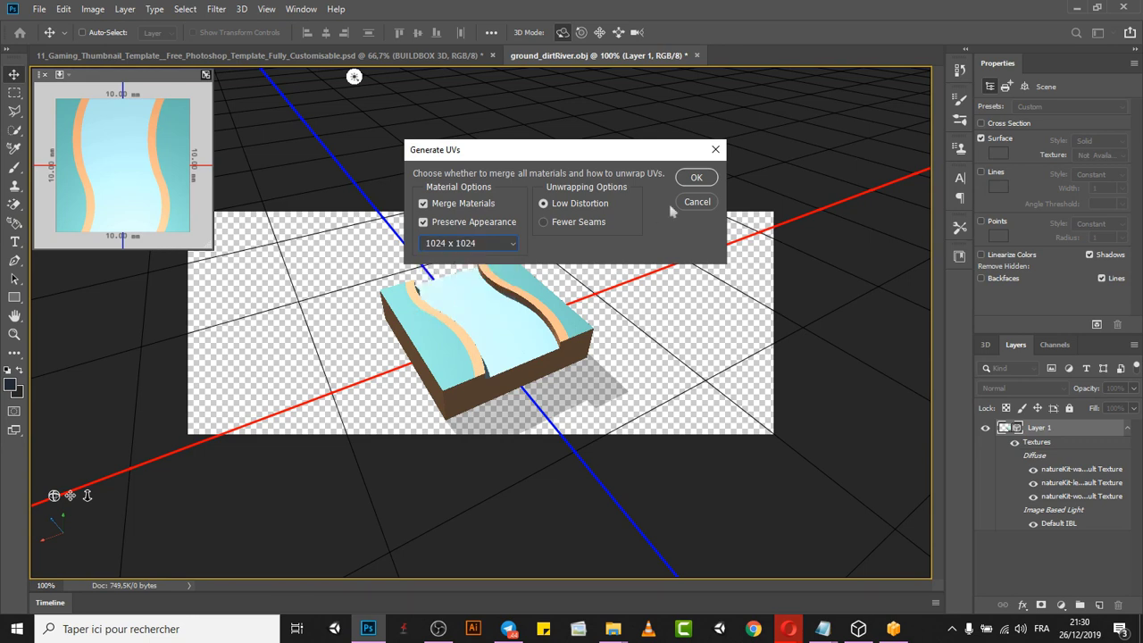
{"action": "left_click", "coordinate": [700, 178]}
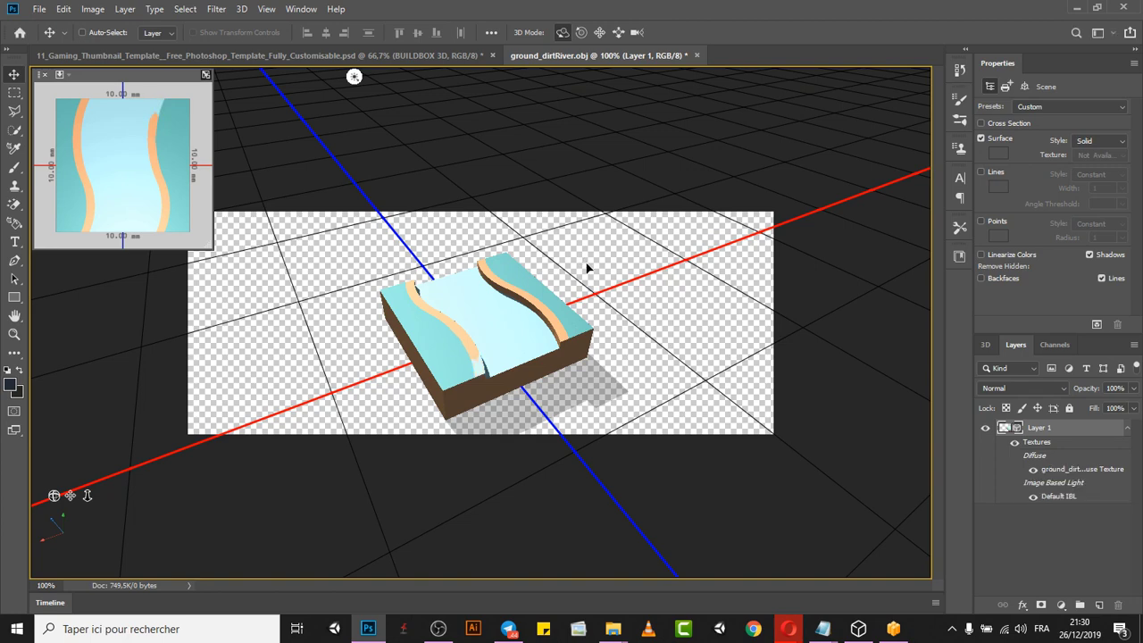
{"action": "left_click_drag", "start_coordinate": [556, 320], "coordinate": [672, 224]}
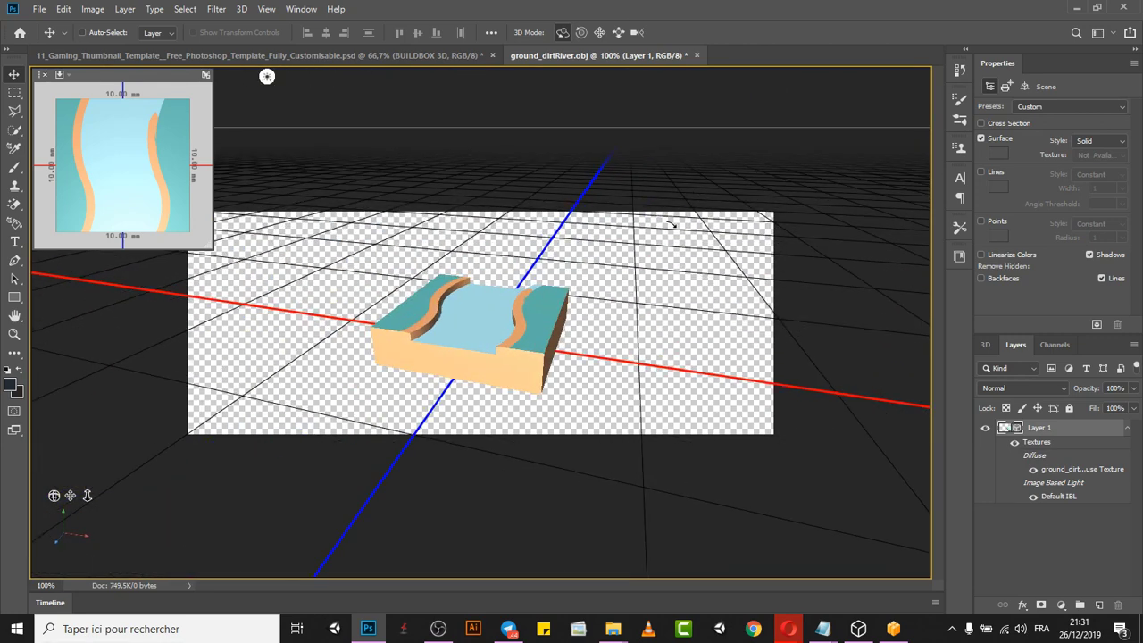
Export the river tile's 3D layer in Wavefront|OBJ format with PNG textures
{"action": "left_click", "coordinate": [241, 10]}
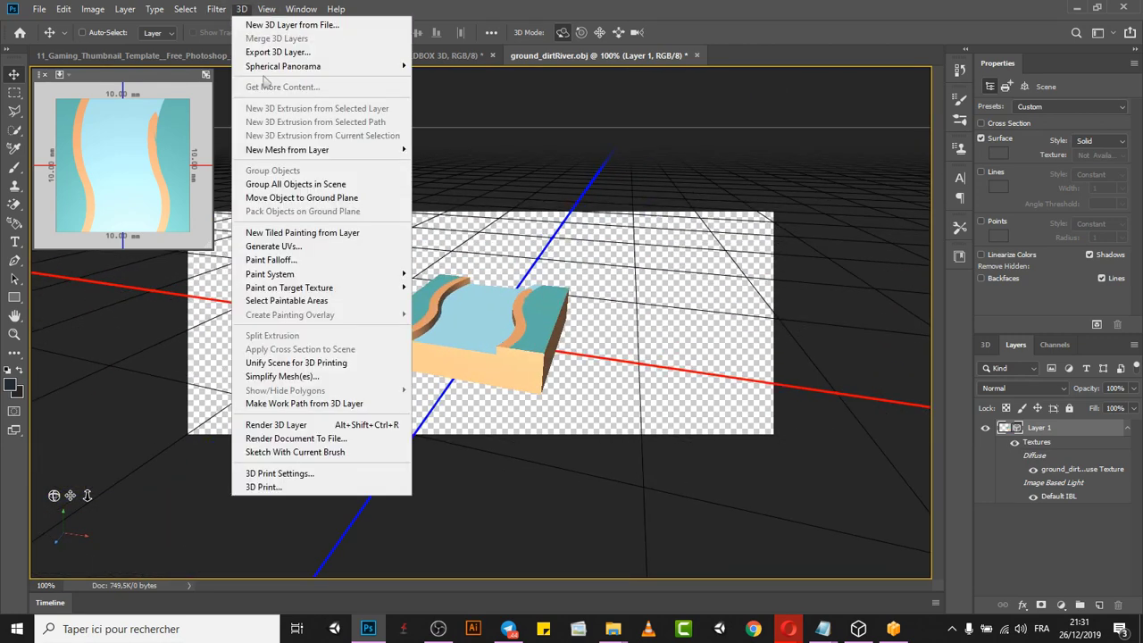
{"action": "left_click", "coordinate": [306, 54]}
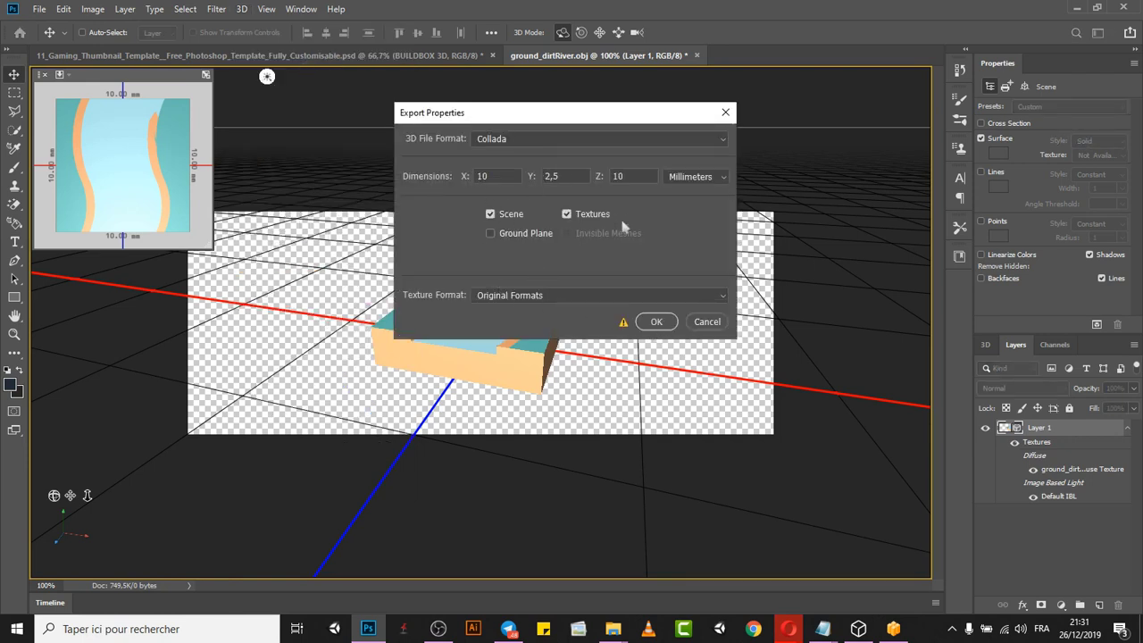
{"action": "left_click", "coordinate": [623, 139]}
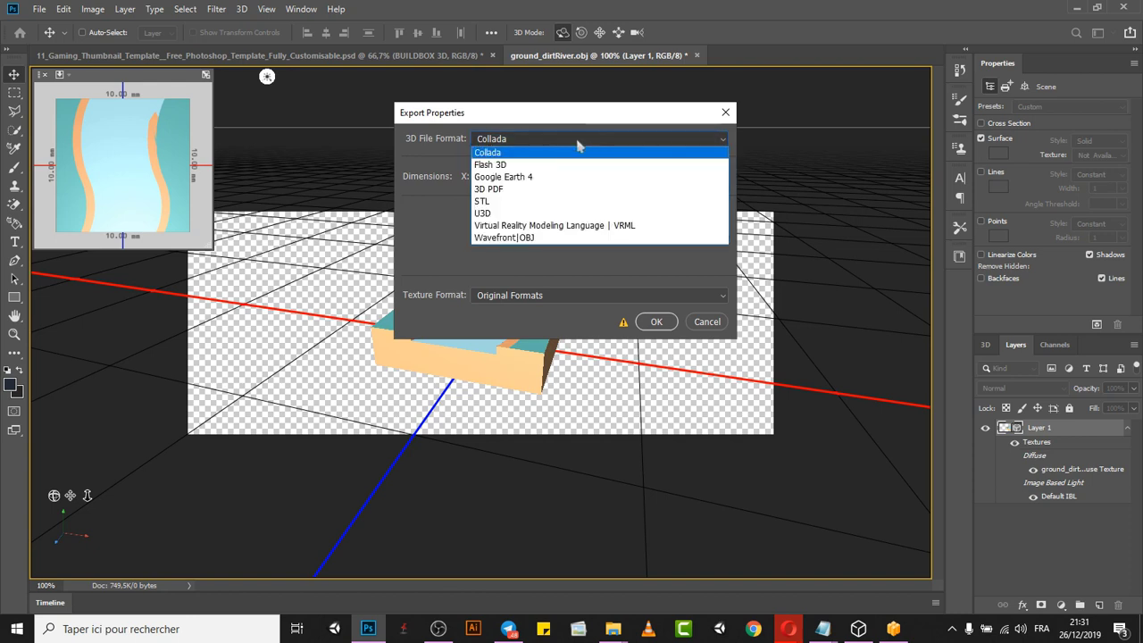
{"action": "left_click", "coordinate": [524, 239]}
{"action": "left_click", "coordinate": [539, 302]}
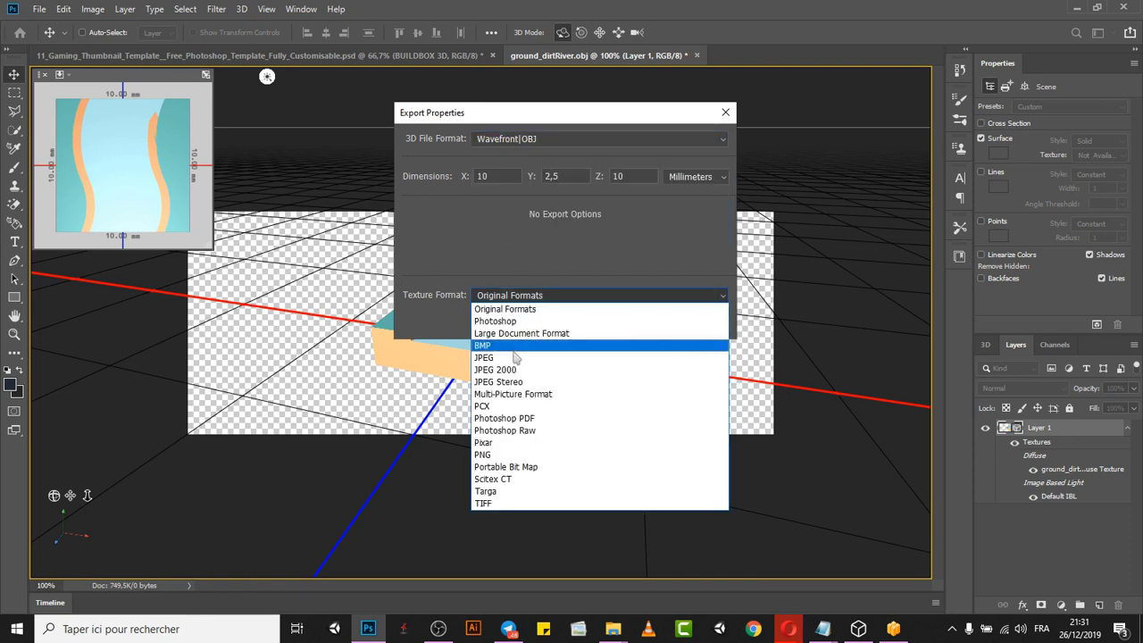
{"action": "left_click", "coordinate": [514, 455]}
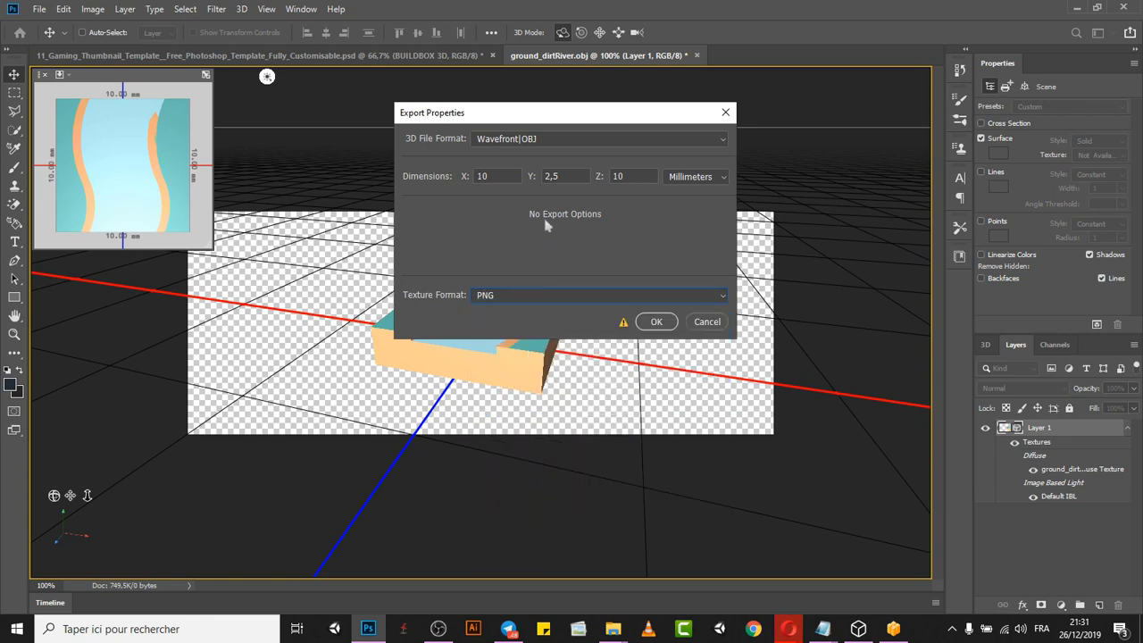
{"action": "left_click", "coordinate": [657, 322]}
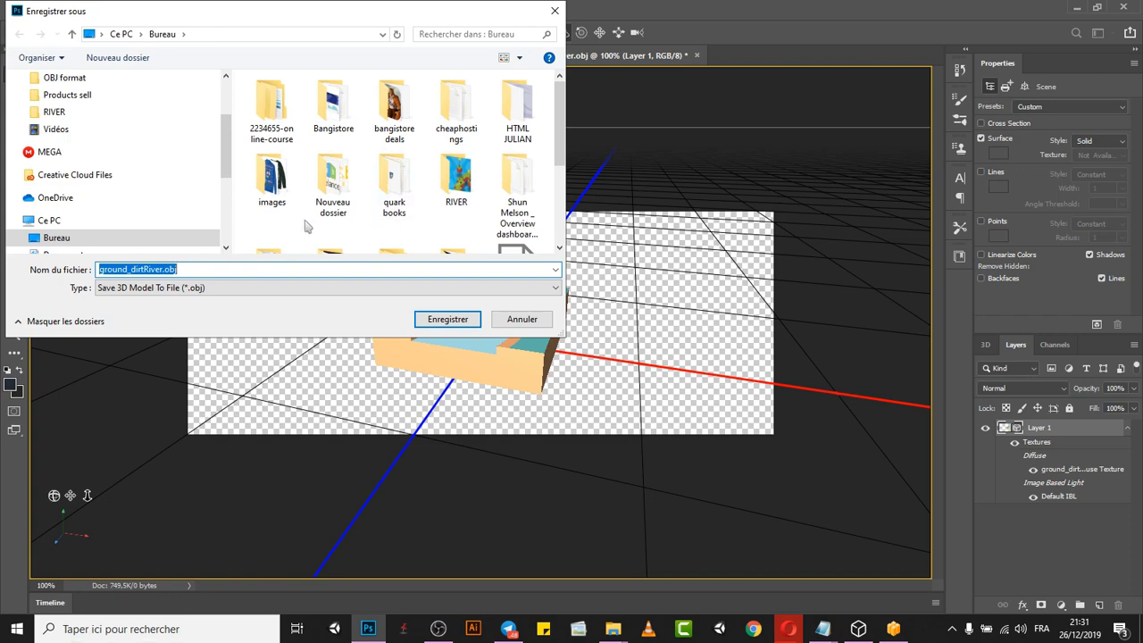
Save the exported model as ground_dirtRiver.obj in a new desktop folder named RIVERRR
{"action": "left_click_drag", "start_coordinate": [557, 127], "coordinate": [565, 179]}
{"action": "right_click", "coordinate": [473, 203]}
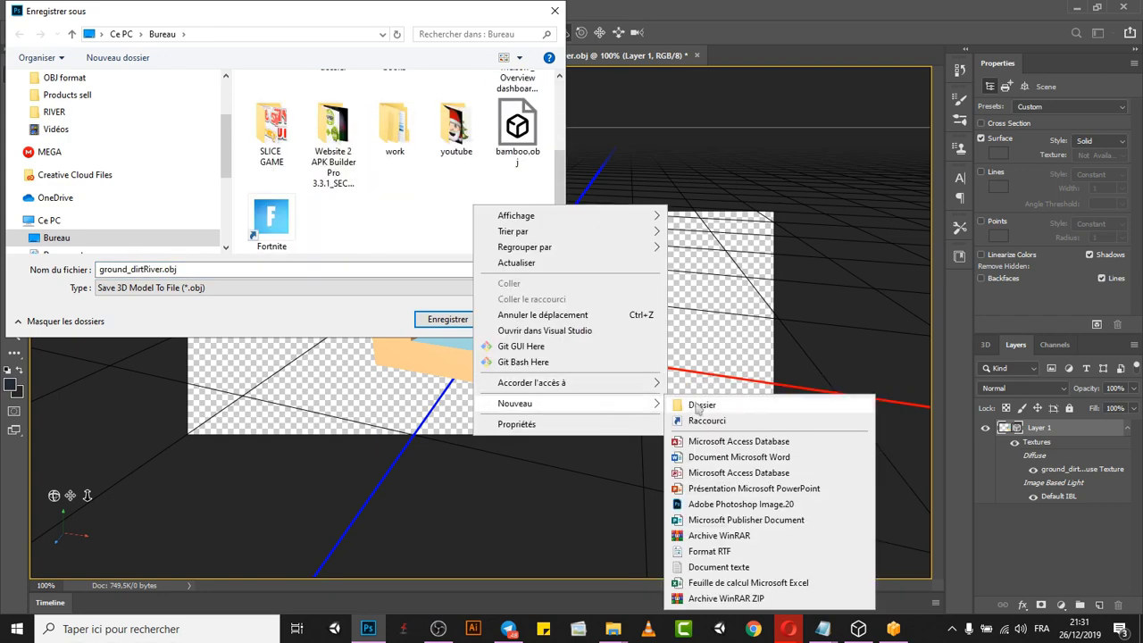
{"action": "mouse_move", "coordinate": [639, 391]}
{"action": "mouse_move", "coordinate": [590, 403]}
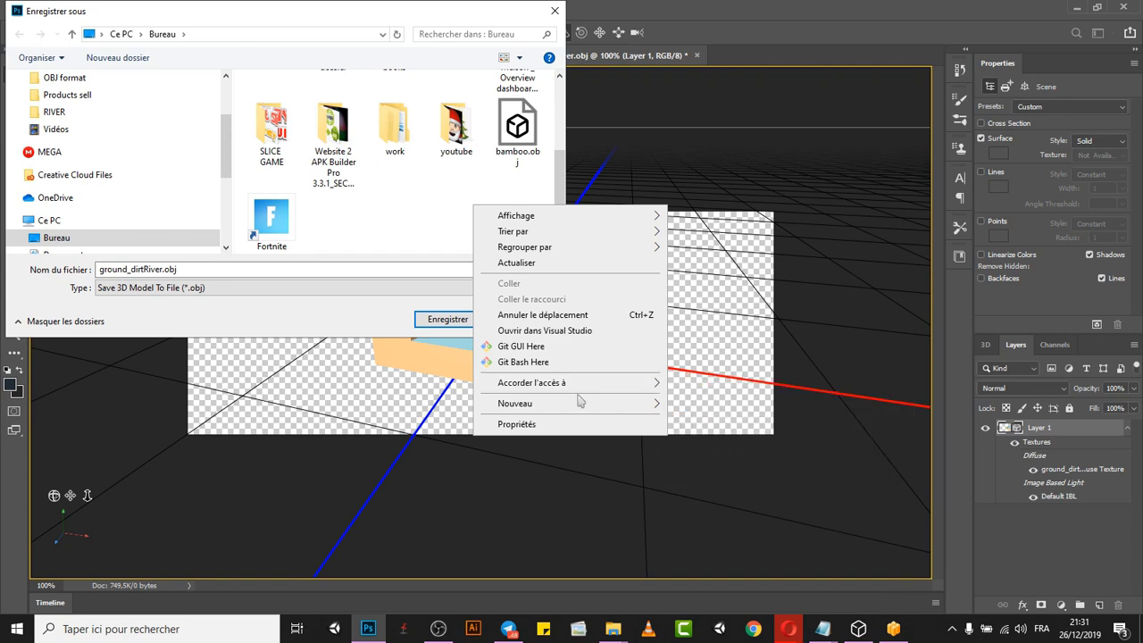
{"action": "left_click", "coordinate": [893, 401]}
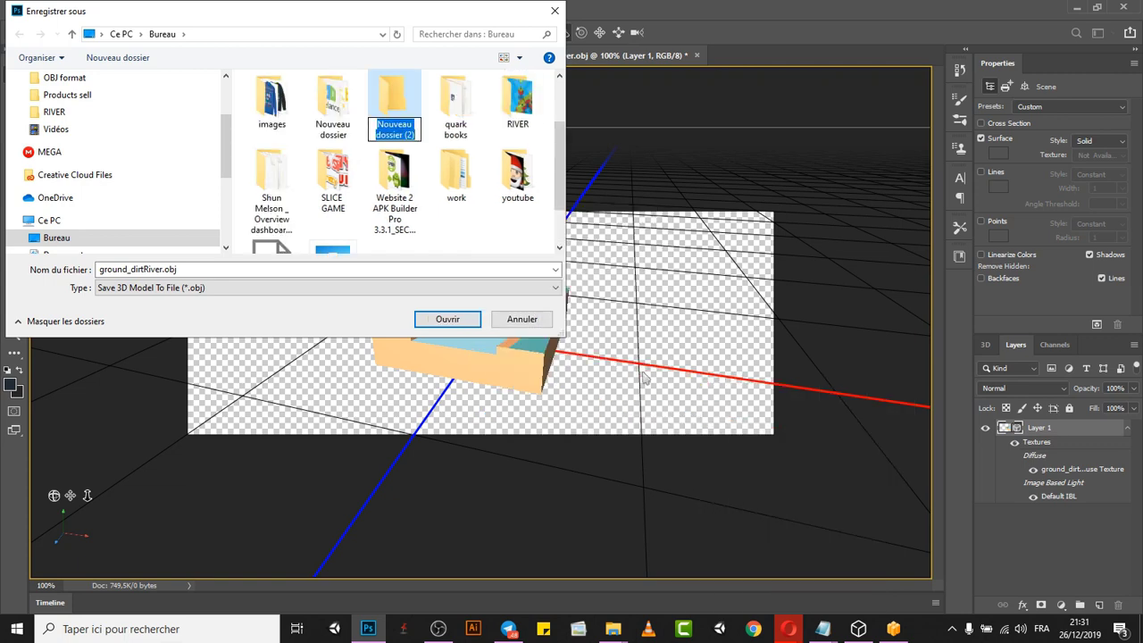
{"action": "type", "text": "RIVERRR"}
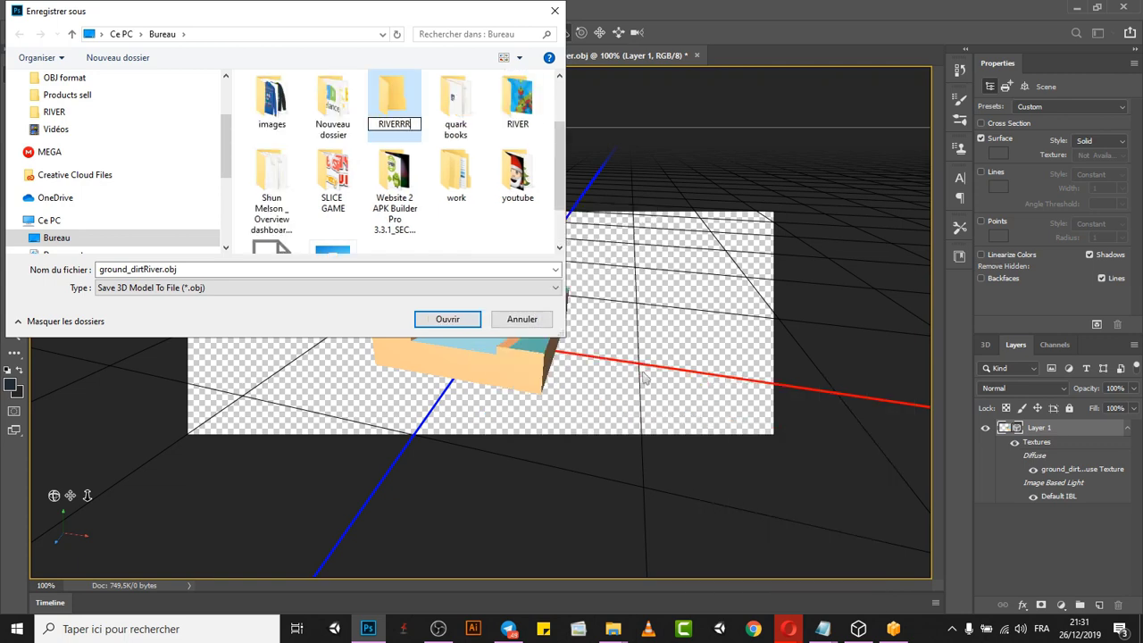
{"action": "key", "text": "Return"}
{"action": "key", "text": "Return"}
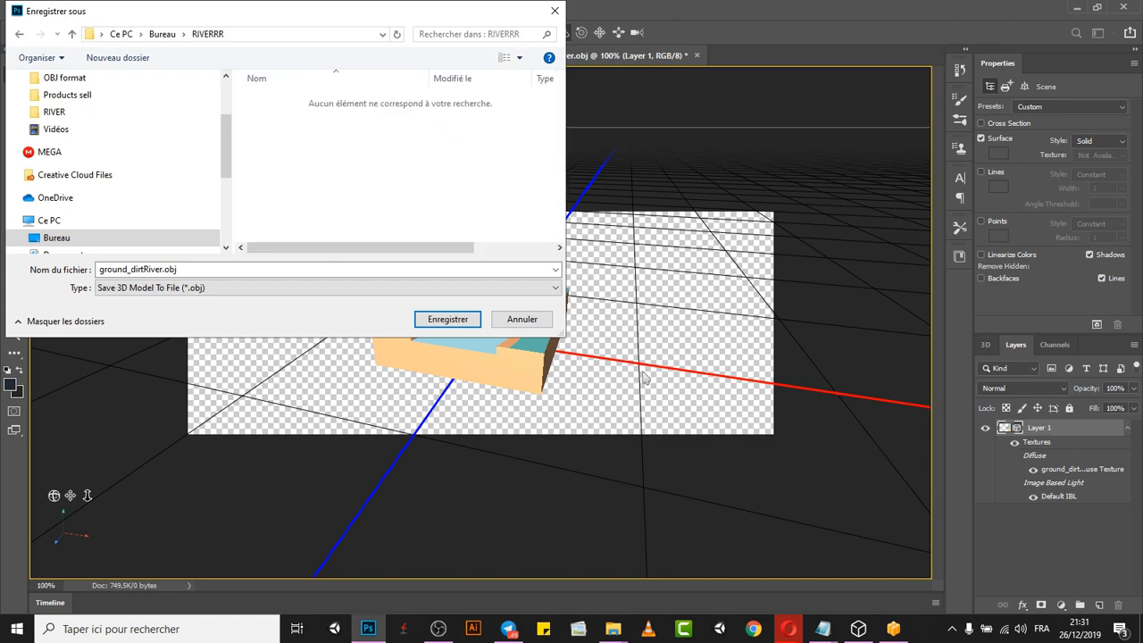
{"action": "left_click", "coordinate": [465, 325]}
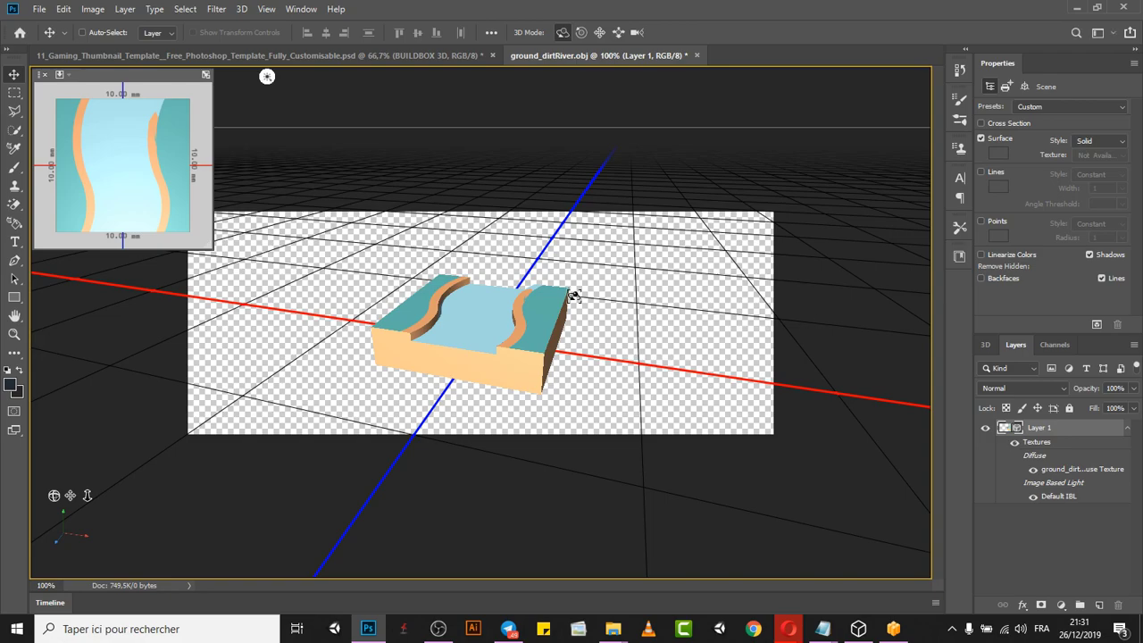
Close the 3D viewer and open the RIVERRR desktop folder to examine the exported OBJ and merged diffuse texture PNG
{"action": "left_click", "coordinate": [1076, 8]}
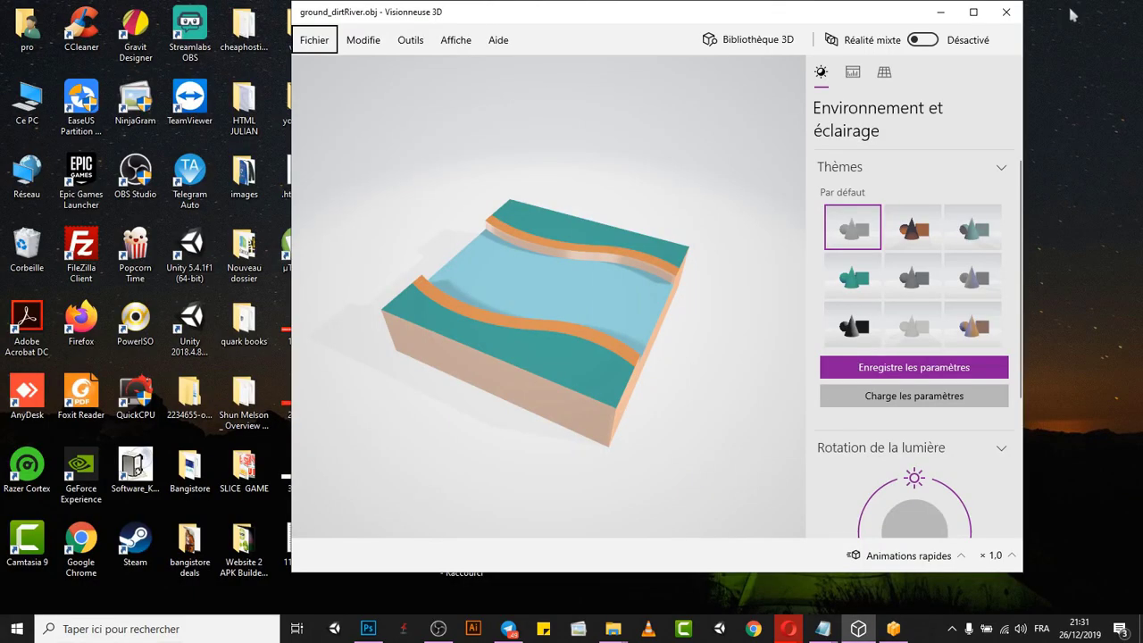
{"action": "left_click", "coordinate": [1006, 13]}
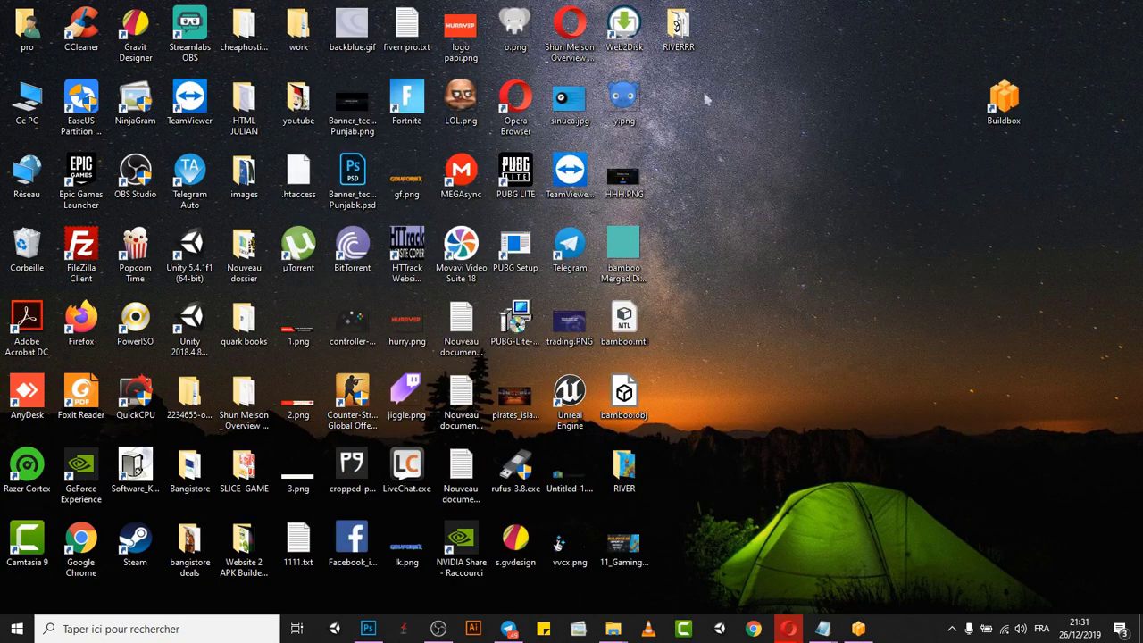
{"action": "double_click", "coordinate": [691, 33]}
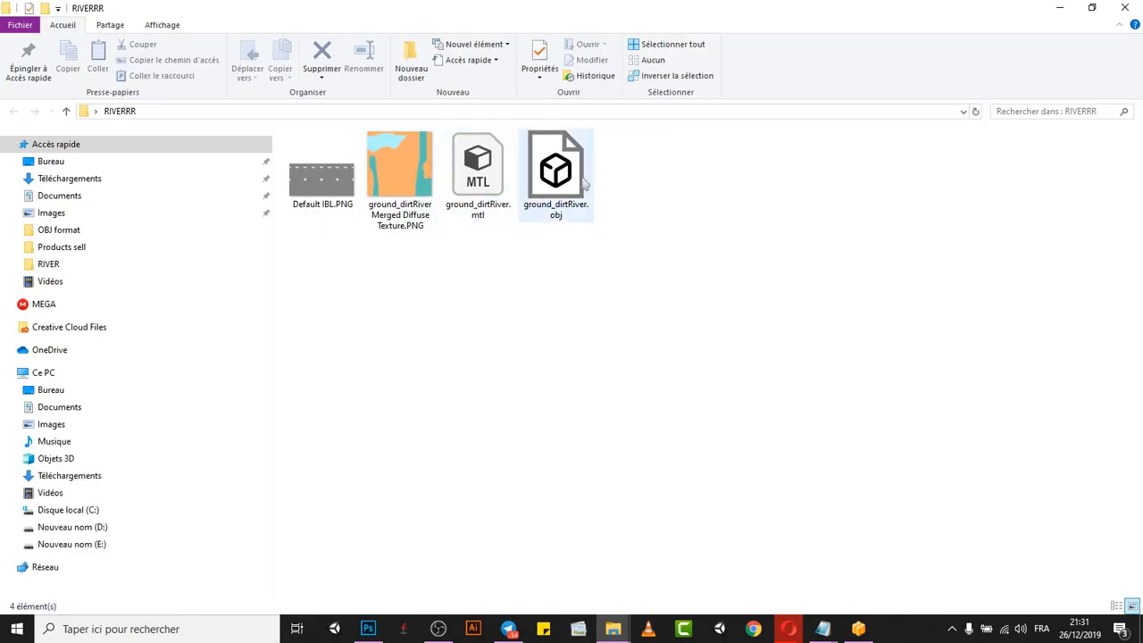
{"action": "left_click_drag", "start_coordinate": [555, 210], "coordinate": [544, 262]}
{"action": "left_click", "coordinate": [545, 262]}
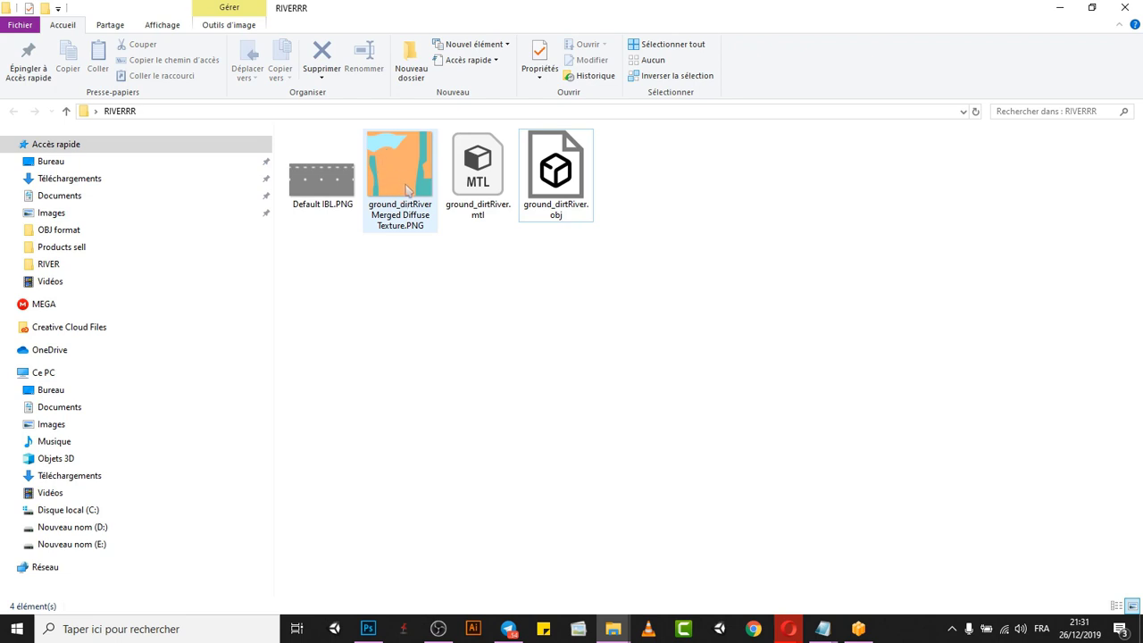
{"action": "mouse_move", "coordinate": [416, 231]}
{"action": "left_mouse_down"}
{"action": "mouse_move", "coordinate": [382, 224]}
{"action": "mouse_move", "coordinate": [399, 229]}
{"action": "left_mouse_up"}
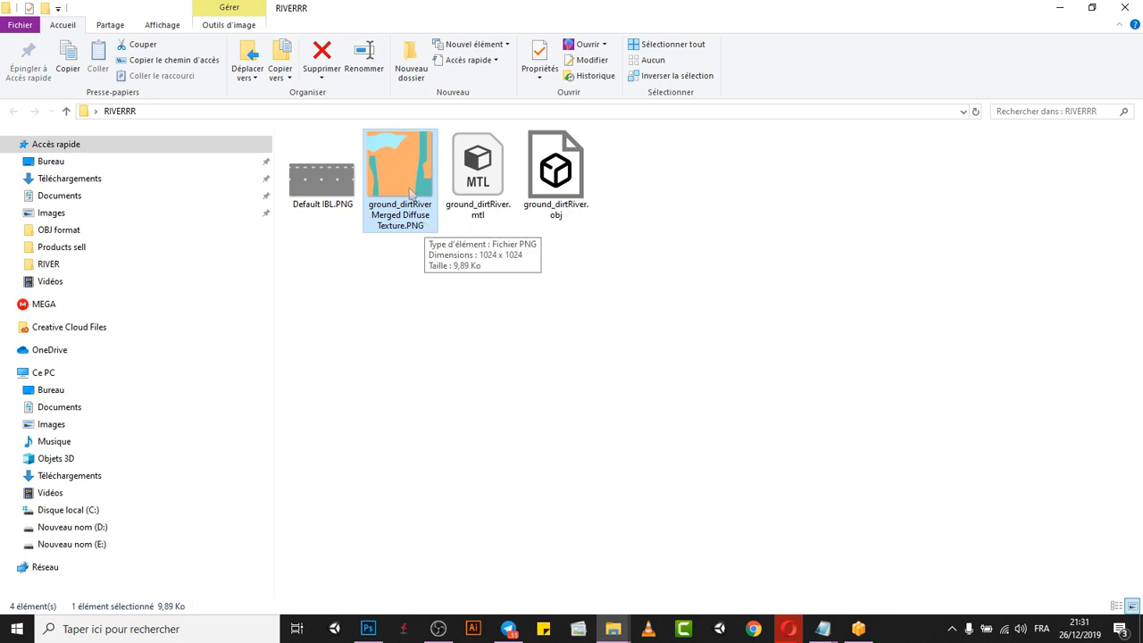
In Buildbox, assign ground_dirtRiver Merged Diffuse Texture.PNG as the texture of the original ground_dirtRiver.obj asset and inspect the tile up close
{"action": "left_click_drag", "start_coordinate": [408, 184], "coordinate": [835, 288]}
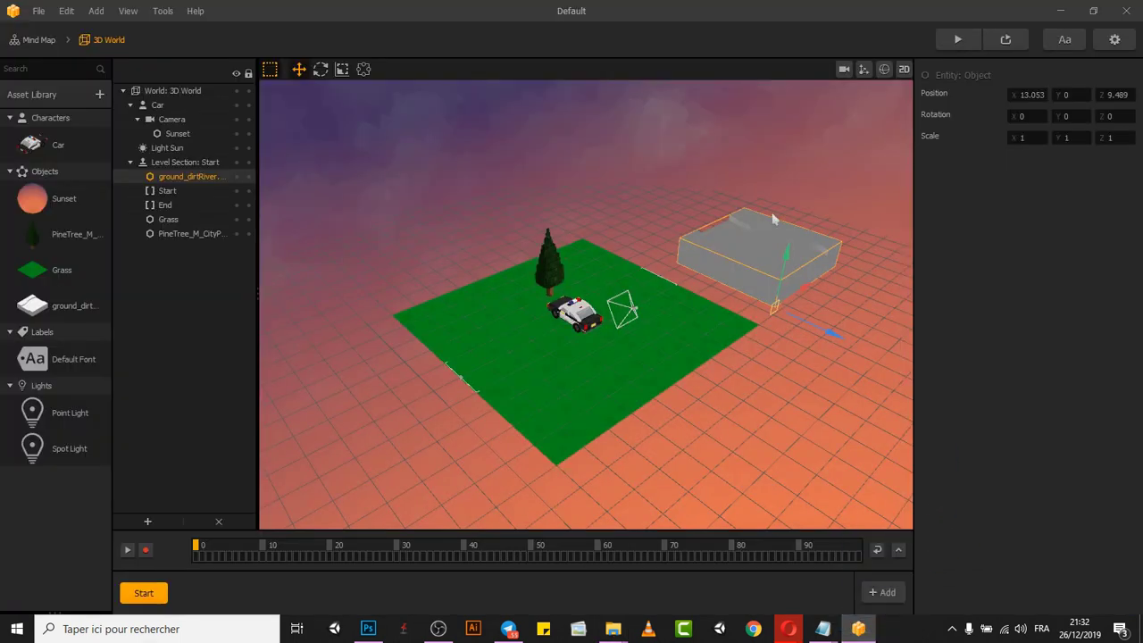
{"action": "left_click", "coordinate": [34, 305]}
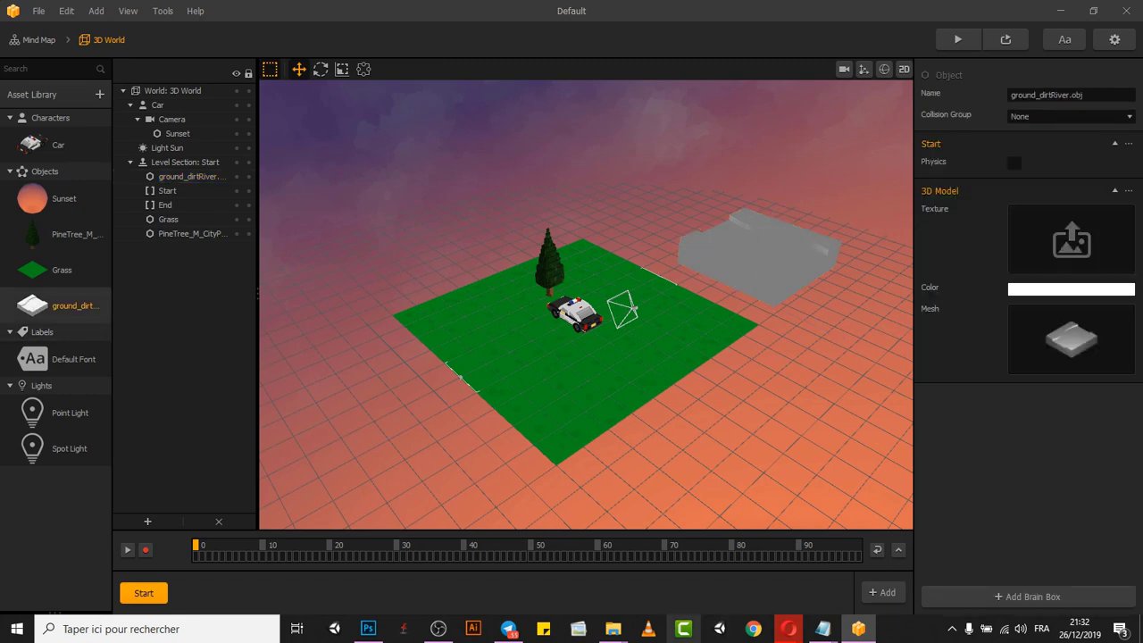
{"action": "mouse_move", "coordinate": [613, 631]}
{"action": "left_click", "coordinate": [884, 570]}
{"action": "left_click_drag", "start_coordinate": [371, 165], "coordinate": [1087, 250]}
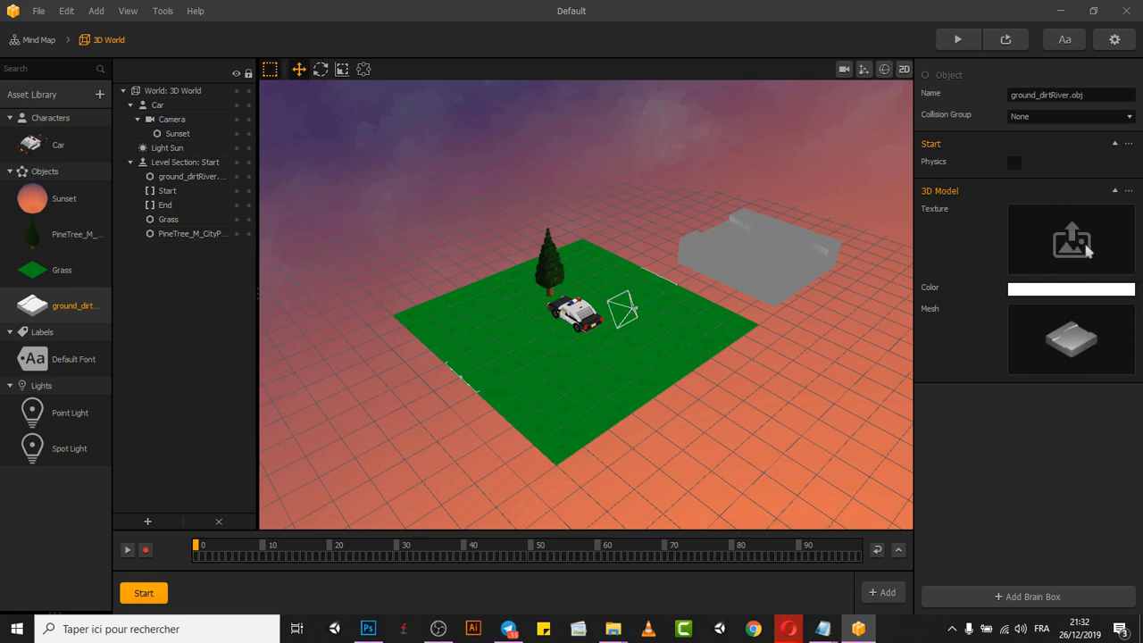
{"action": "scroll", "coordinate": [638, 324], "scroll_direction": "up", "scroll_amount": 5}
{"action": "right_click_drag", "start_coordinate": [637, 323], "coordinate": [650, 365]}
{"action": "scroll", "coordinate": [684, 408], "scroll_direction": "up", "scroll_amount": 4}
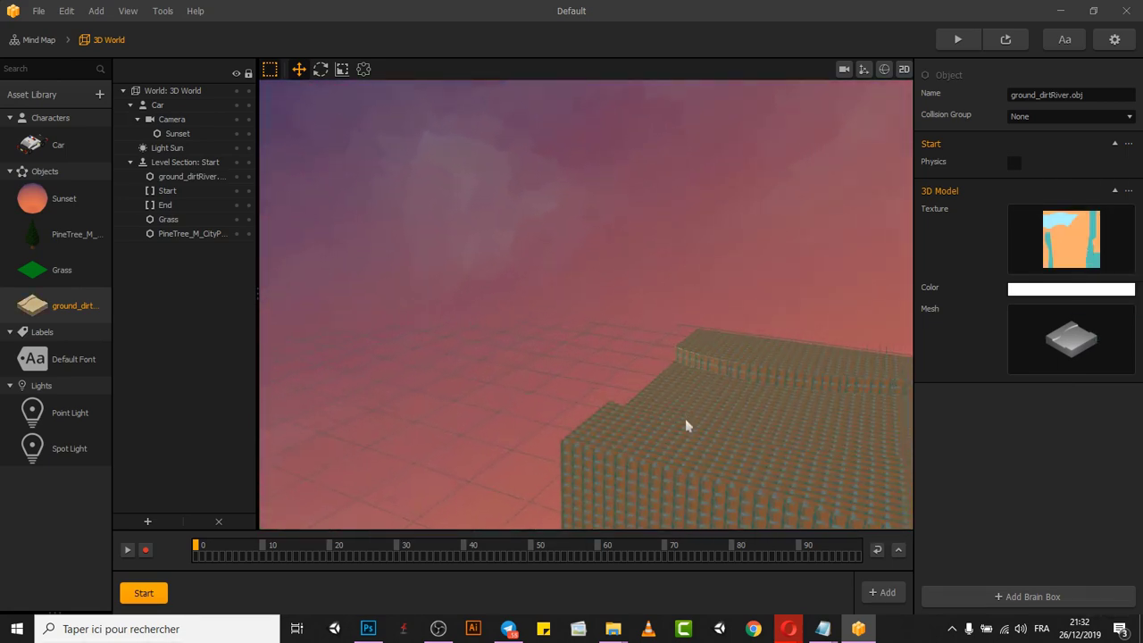
{"action": "right_click_drag", "start_coordinate": [684, 408], "coordinate": [684, 375]}
Delete the original river tile from the 3D world
{"action": "mouse_move", "coordinate": [1117, 323]}
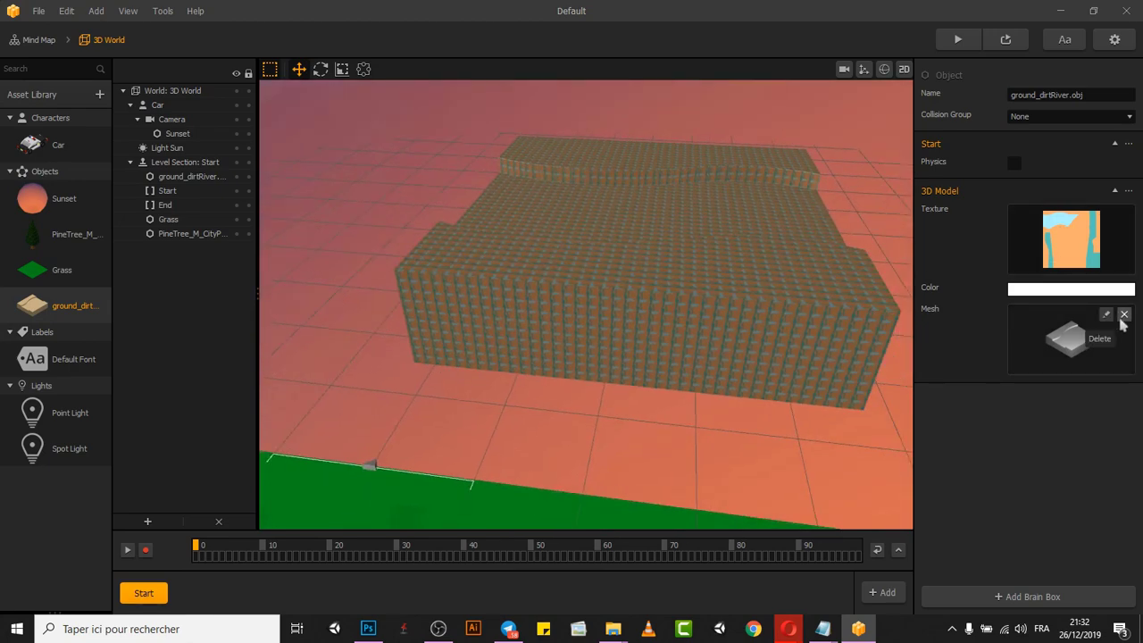
{"action": "mouse_move", "coordinate": [612, 629]}
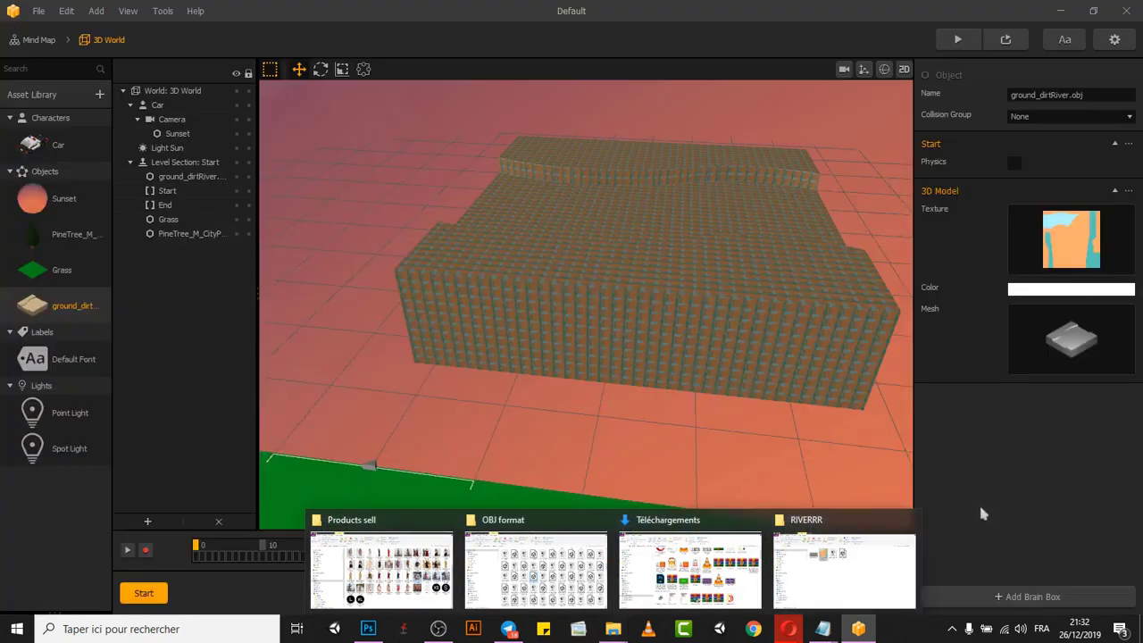
{"action": "left_click", "coordinate": [780, 346]}
{"action": "key", "text": "Delete"}
{"action": "right_click_drag", "start_coordinate": [598, 320], "coordinate": [478, 264]}
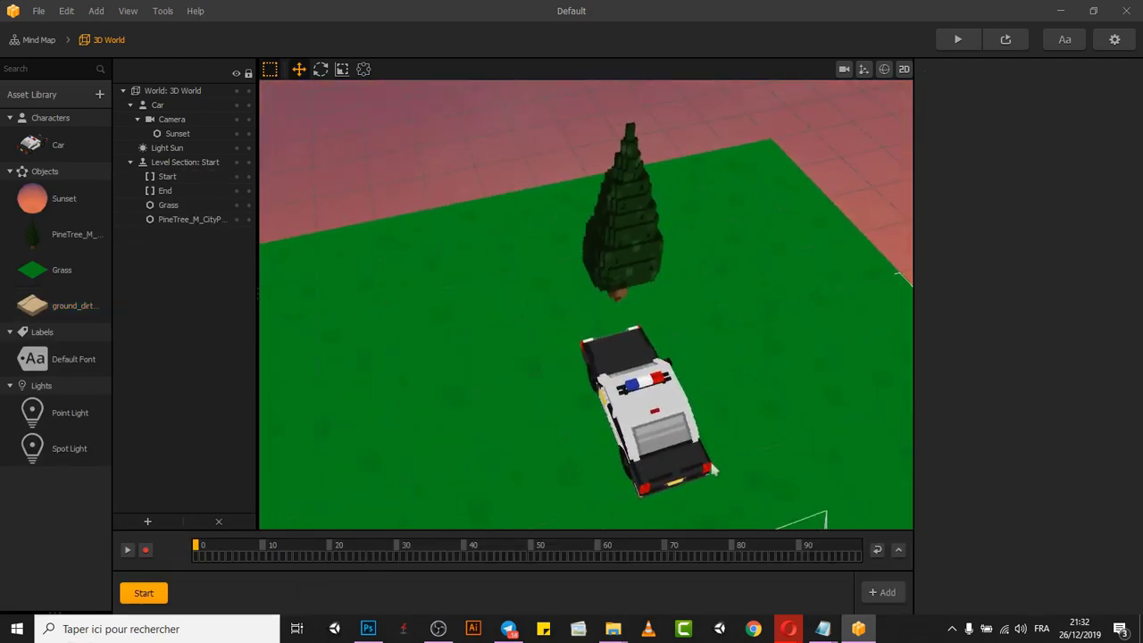
Add the exported ground_dirtRiver.obj from the RIVERRR folder to the 3D world and move it along X to about 5.9
{"action": "mouse_move", "coordinate": [612, 628]}
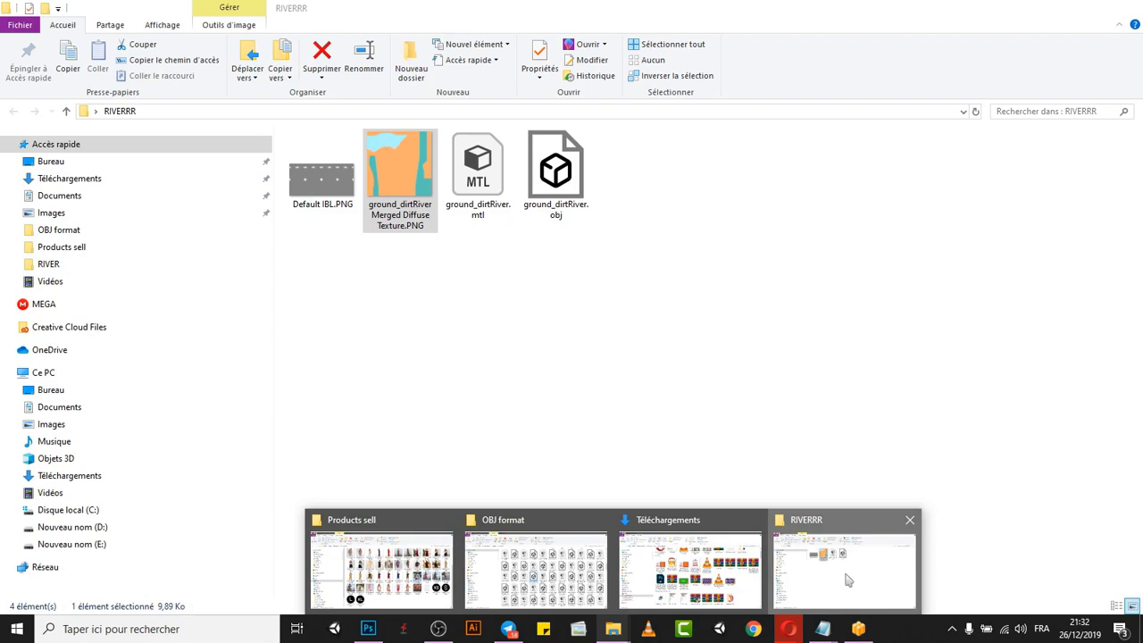
{"action": "left_click", "coordinate": [848, 580]}
{"action": "left_click_drag", "start_coordinate": [556, 169], "coordinate": [748, 375]}
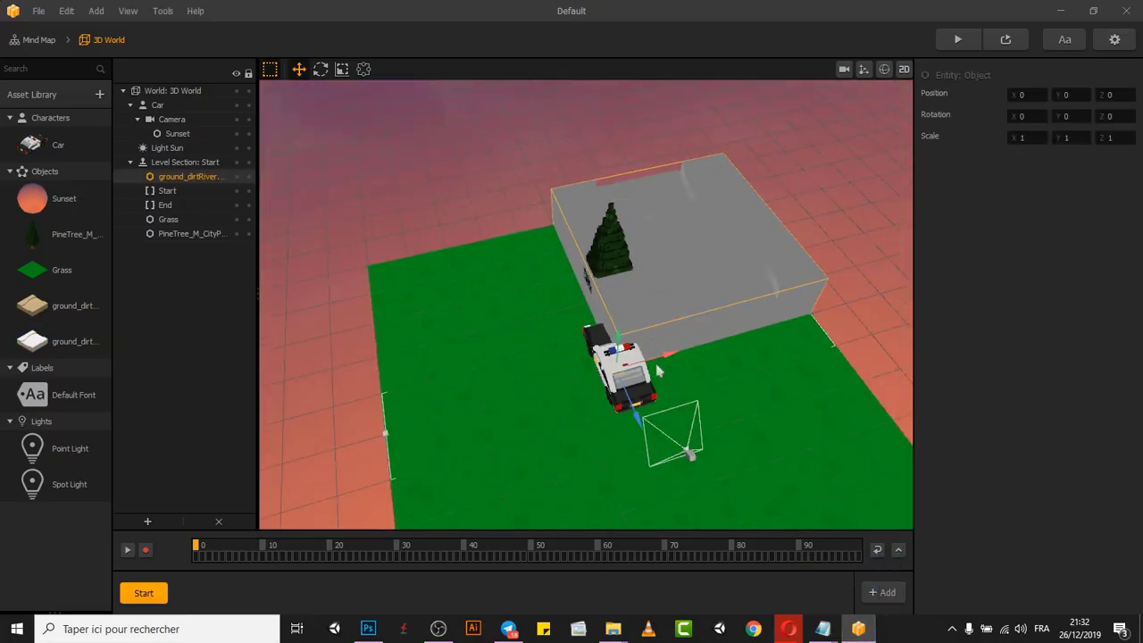
{"action": "left_click_drag", "start_coordinate": [680, 359], "coordinate": [791, 354]}
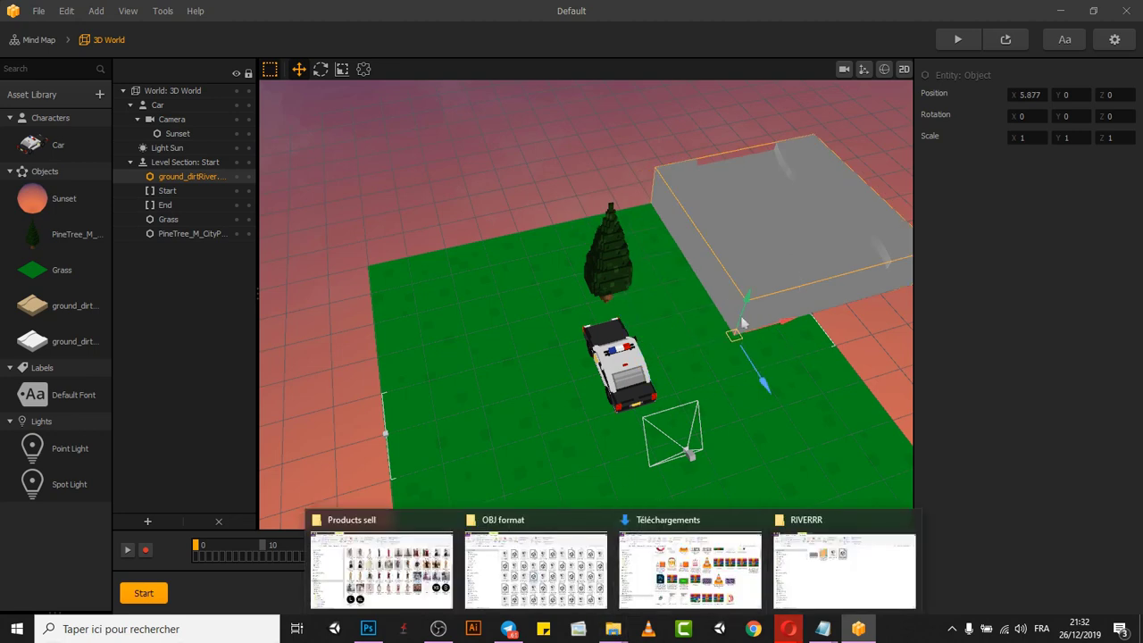
Assign ground_dirtRiver Merged Diffuse Texture.PNG as the texture in the new river asset's 3D Model node
{"action": "left_click", "coordinate": [38, 347]}
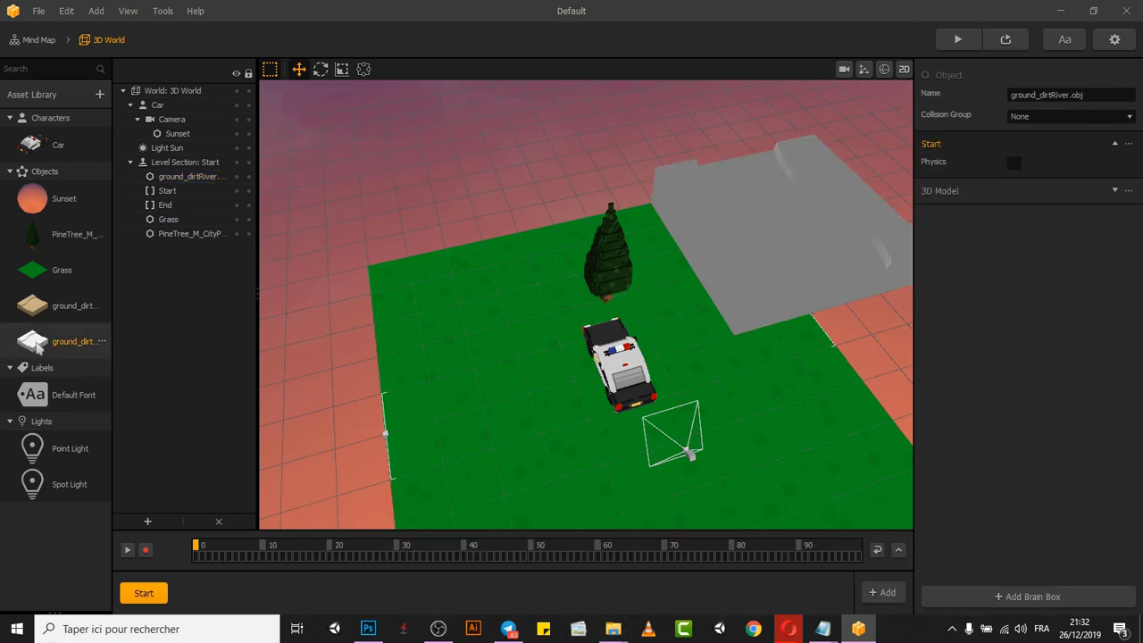
{"action": "double_click", "coordinate": [37, 346]}
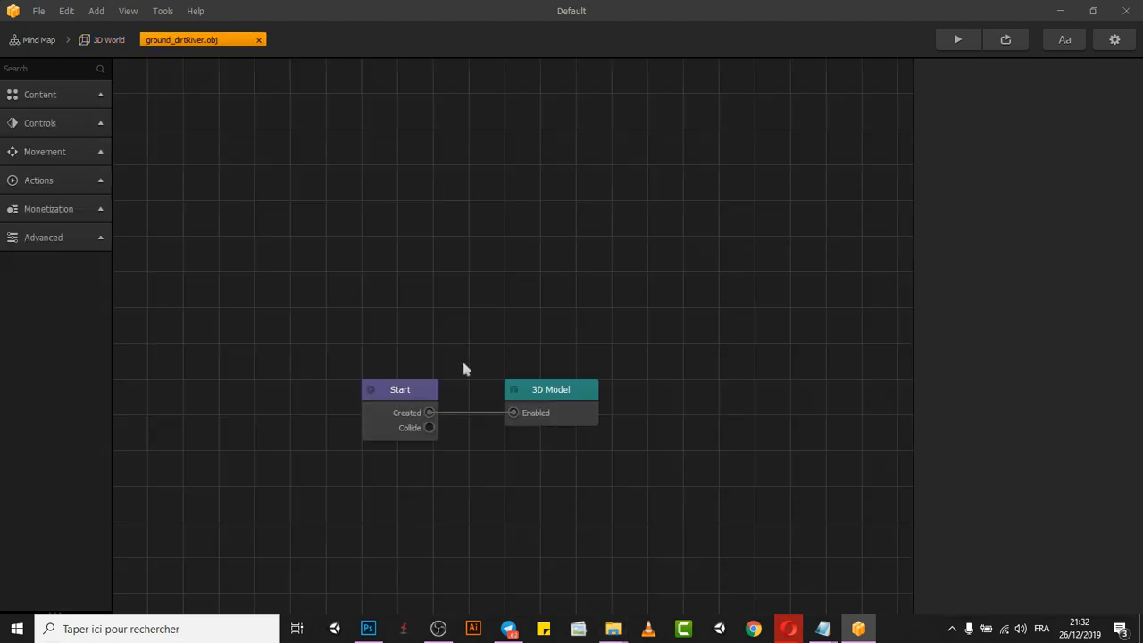
{"action": "left_click", "coordinate": [555, 405]}
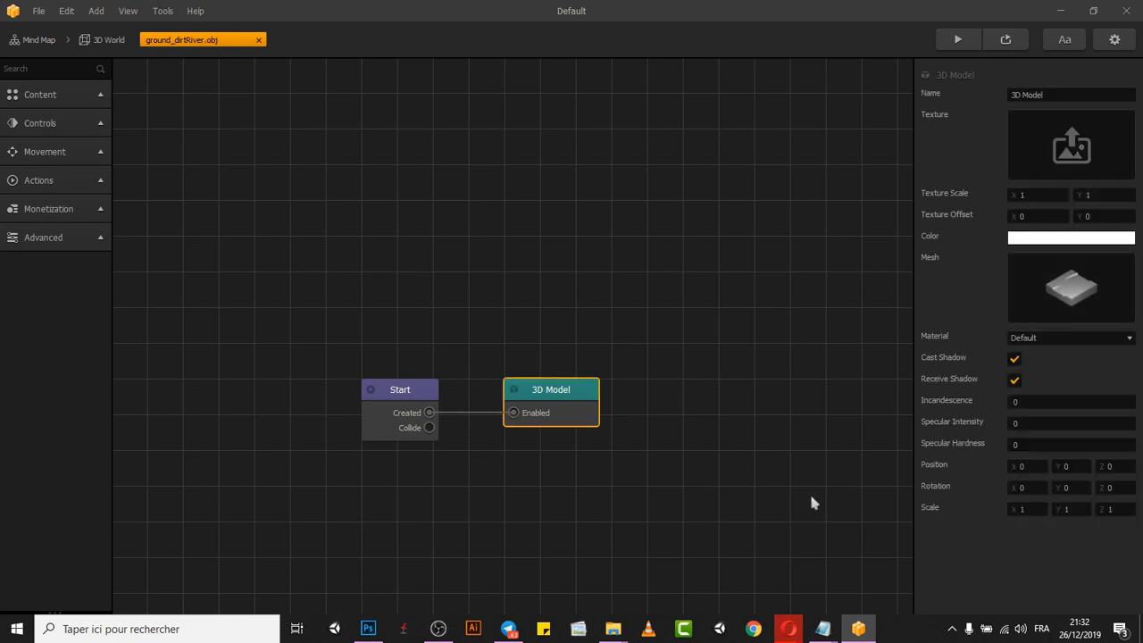
{"action": "mouse_move", "coordinate": [613, 629]}
{"action": "left_click", "coordinate": [837, 564]}
{"action": "left_click_drag", "start_coordinate": [414, 146], "coordinate": [1054, 150]}
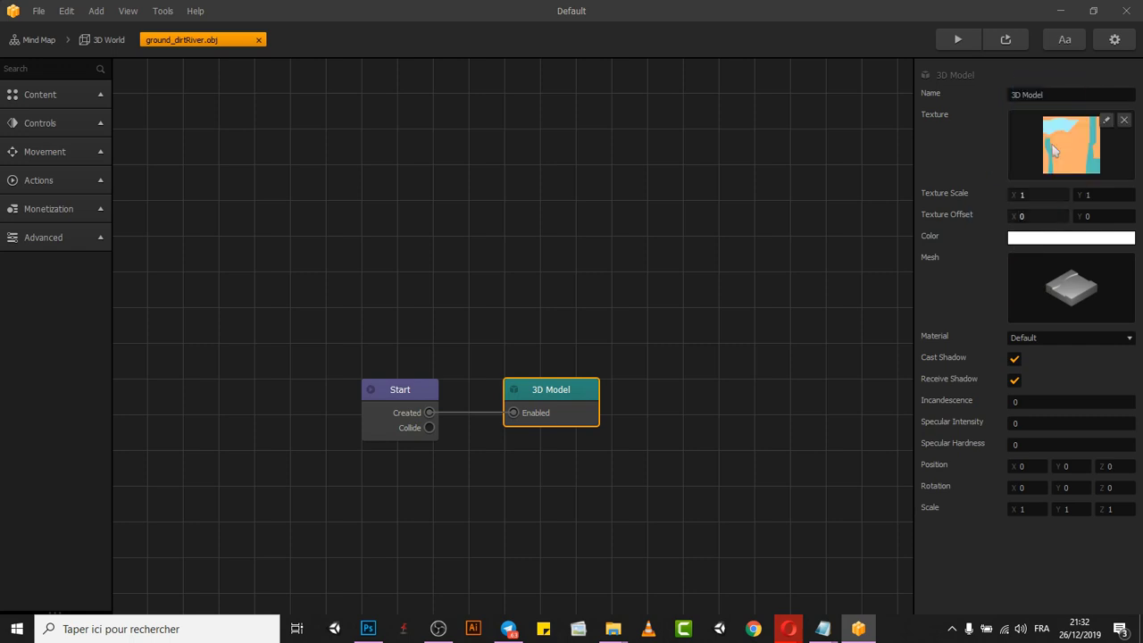
Examine the textured river tile in the 3D world and review its asset's 3D Model node settings
{"action": "left_click", "coordinate": [113, 42]}
{"action": "left_click", "coordinate": [755, 302]}
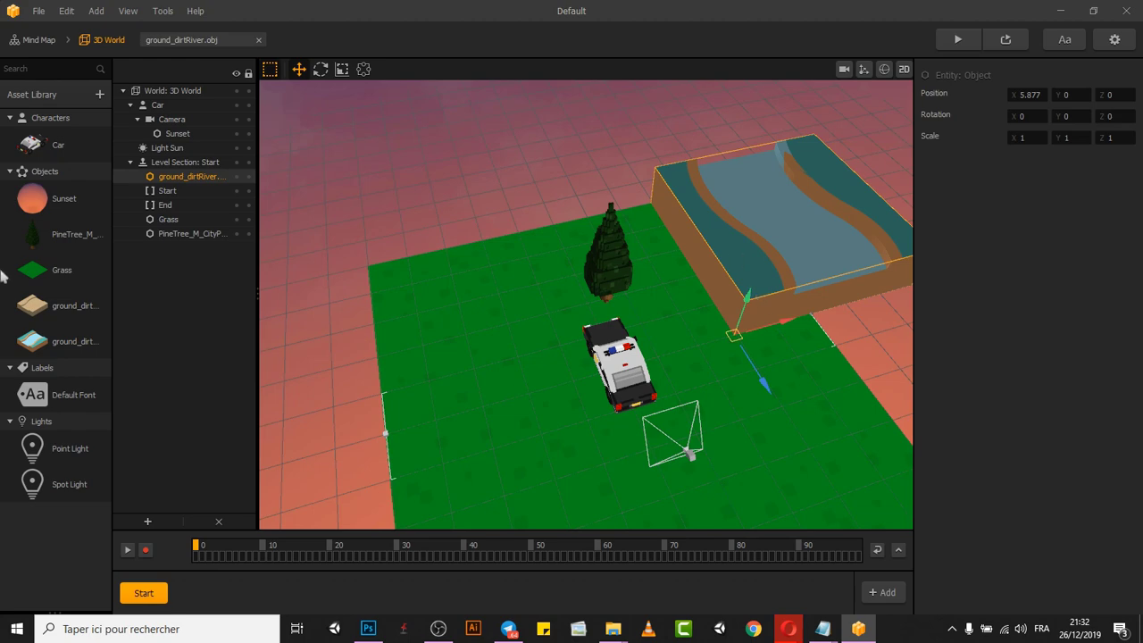
{"action": "double_click", "coordinate": [49, 352]}
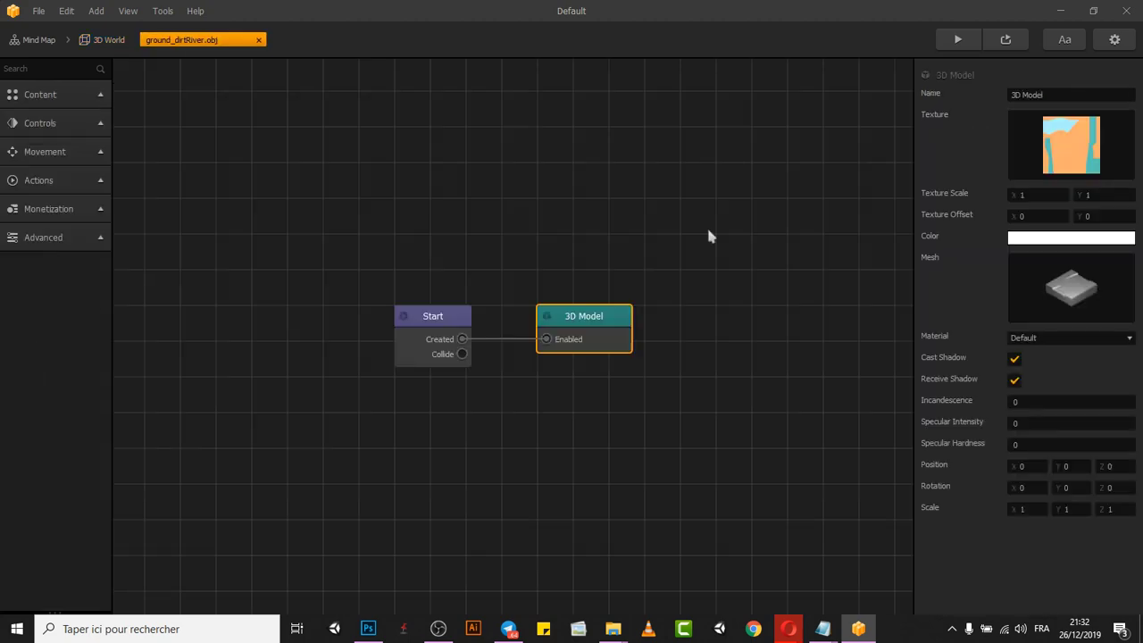
{"action": "scroll", "coordinate": [619, 332], "scroll_direction": "up", "scroll_amount": 3}
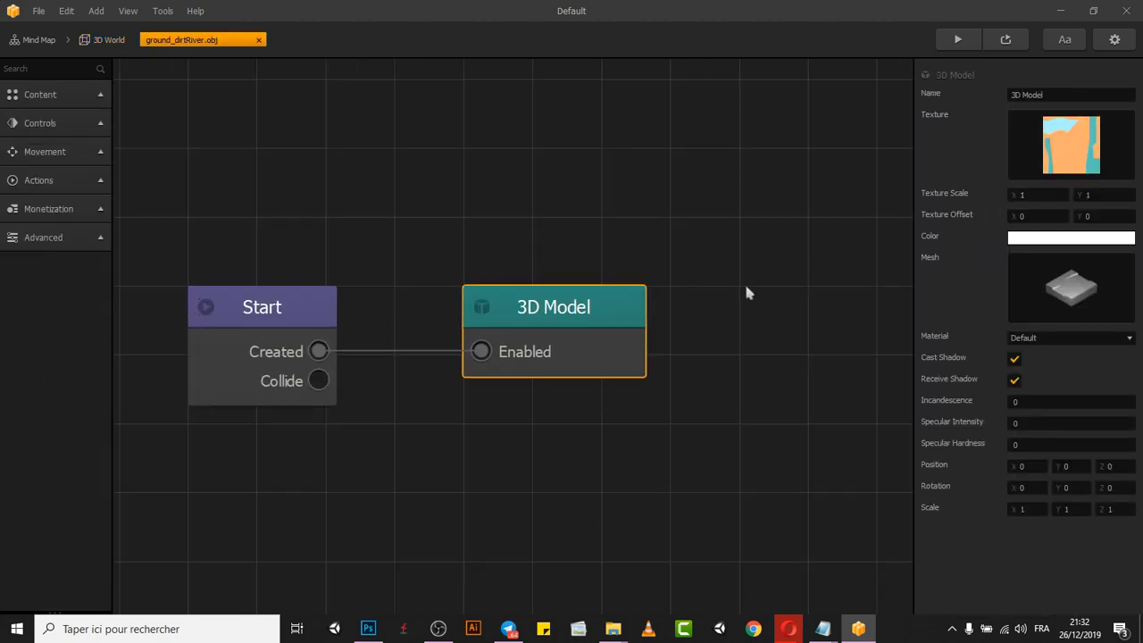
{"action": "left_click", "coordinate": [103, 40]}
Move the river tile along Z to about -4.9
{"action": "right_click_drag", "start_coordinate": [530, 246], "coordinate": [435, 348]}
{"action": "left_click", "coordinate": [505, 339]}
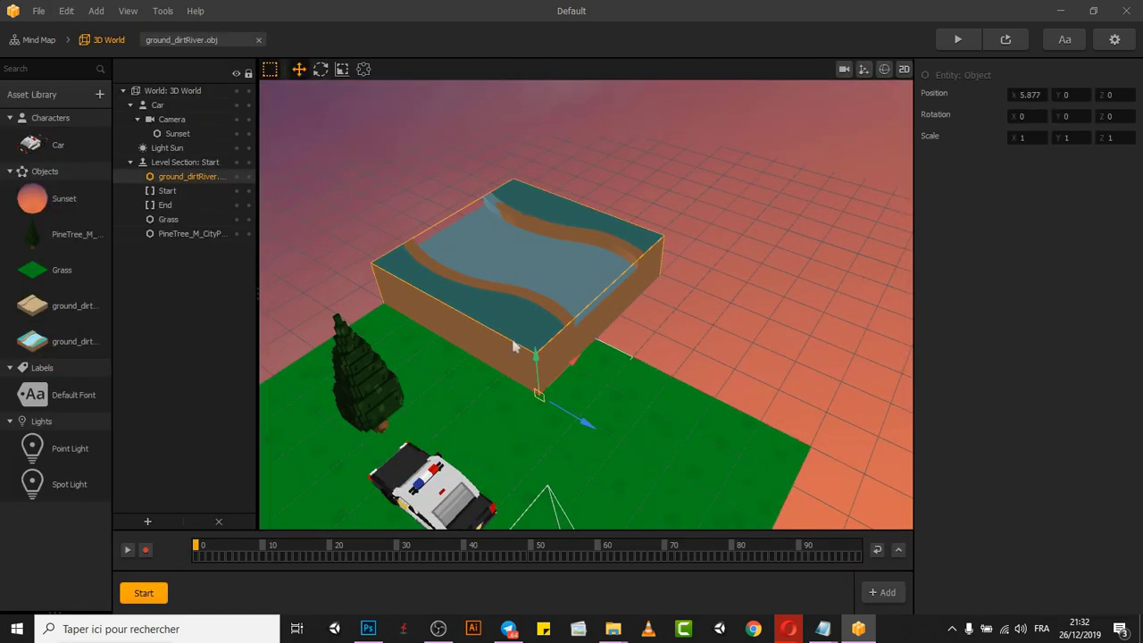
{"action": "left_click_drag", "start_coordinate": [580, 420], "coordinate": [671, 443]}
{"action": "left_click_drag", "start_coordinate": [509, 324], "coordinate": [516, 282]}
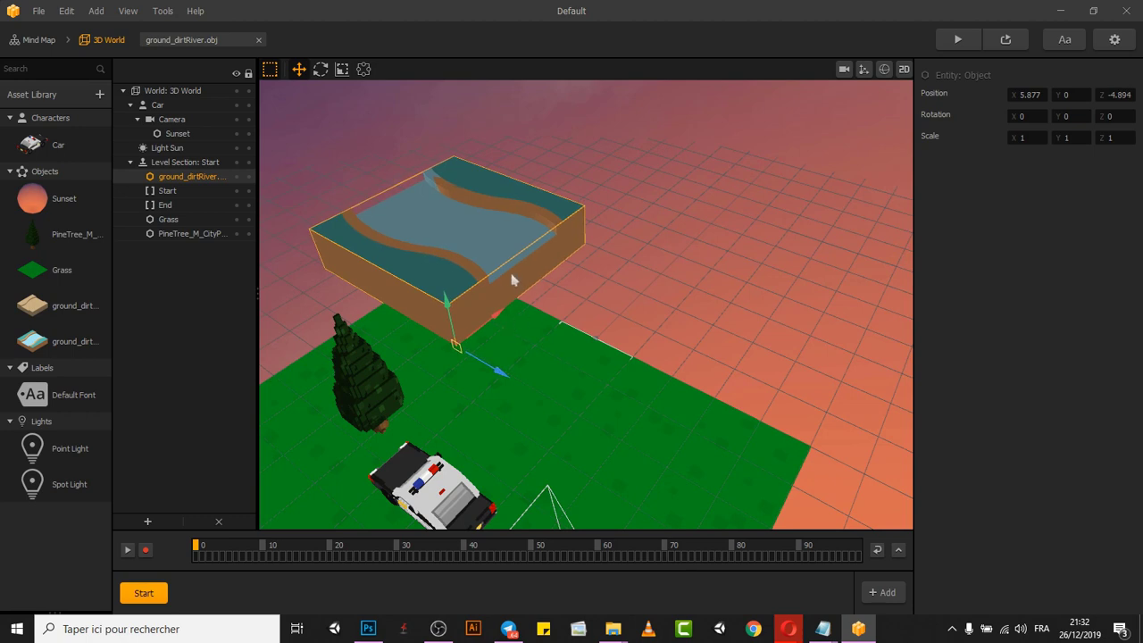
{"action": "scroll", "coordinate": [422, 279], "scroll_direction": "down", "scroll_amount": 5}
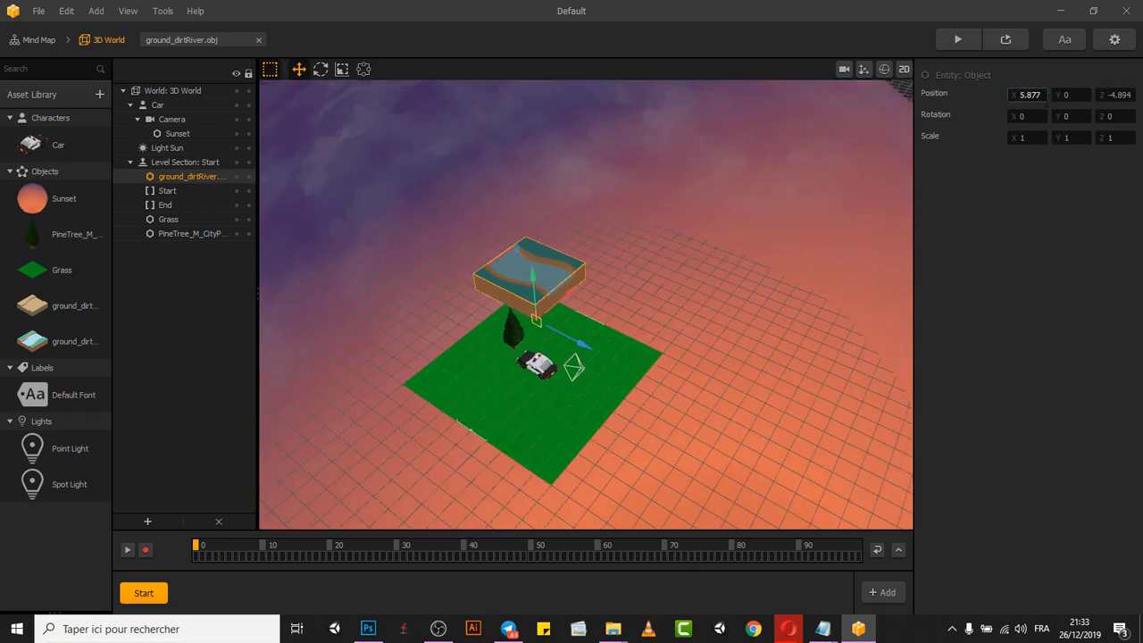
Set the river tile's X position to 0, Z position to -0 and Z scale to 0
{"action": "type", "text": "0"}
{"action": "left_click", "coordinate": [1116, 94]}
{"action": "type", "text": "-0"}
{"action": "left_click", "coordinate": [1116, 137]}
{"action": "type", "text": "0"}
Try to raise the flattened river tile vertically in the 3D world beside the car
{"action": "scroll", "coordinate": [606, 212], "scroll_direction": "up", "scroll_amount": 3}
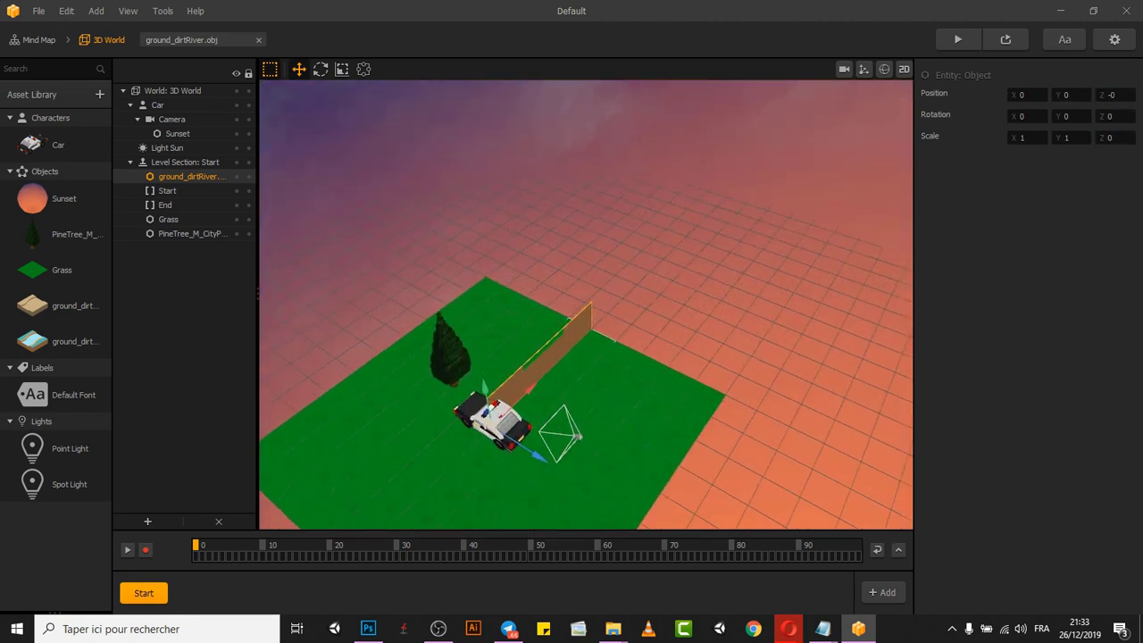
{"action": "scroll", "coordinate": [606, 213], "scroll_direction": "up", "scroll_amount": 5}
{"action": "right_click_drag", "start_coordinate": [606, 212], "coordinate": [598, 298]}
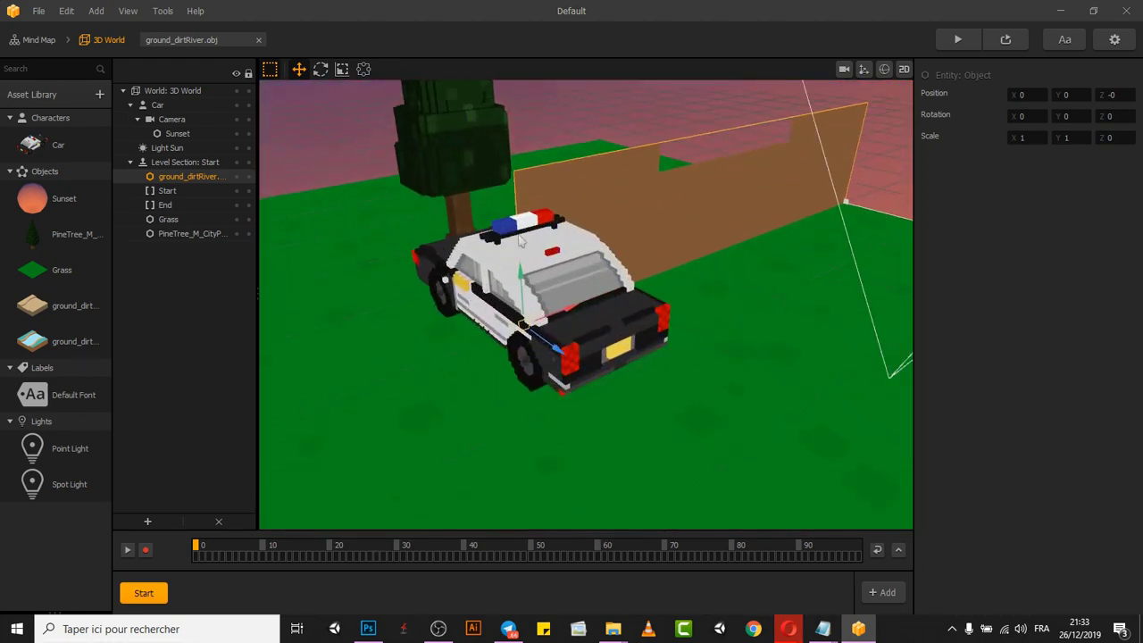
{"action": "left_click", "coordinate": [533, 273]}
{"action": "left_click", "coordinate": [628, 194]}
{"action": "scroll", "coordinate": [342, 204], "scroll_direction": "down", "scroll_amount": 5}
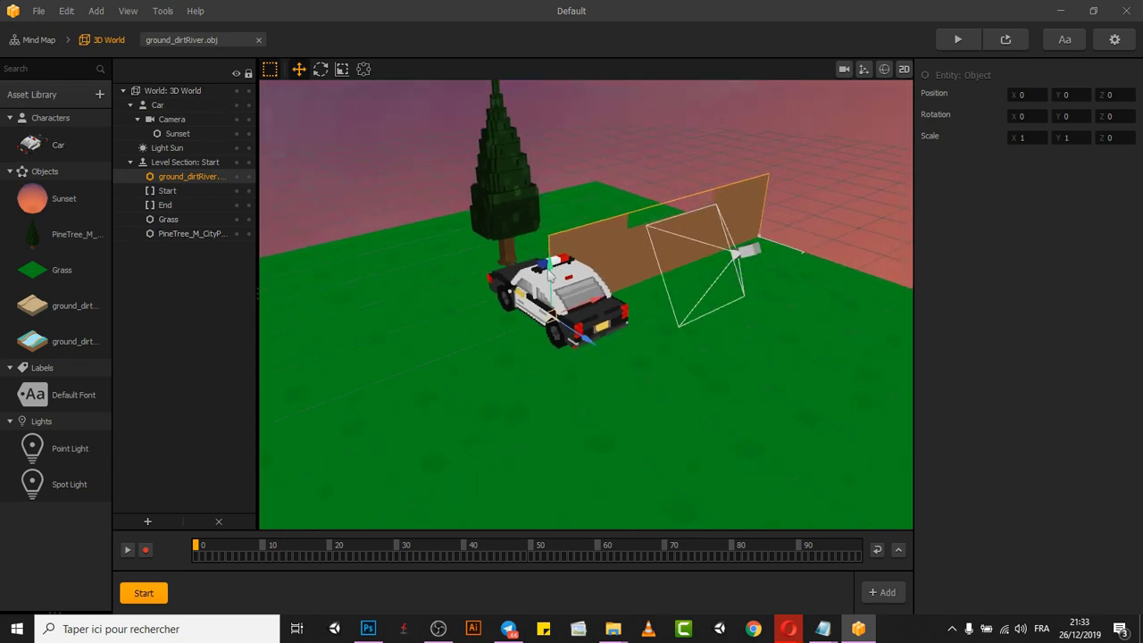
{"action": "left_click_drag", "start_coordinate": [551, 280], "coordinate": [542, 241]}
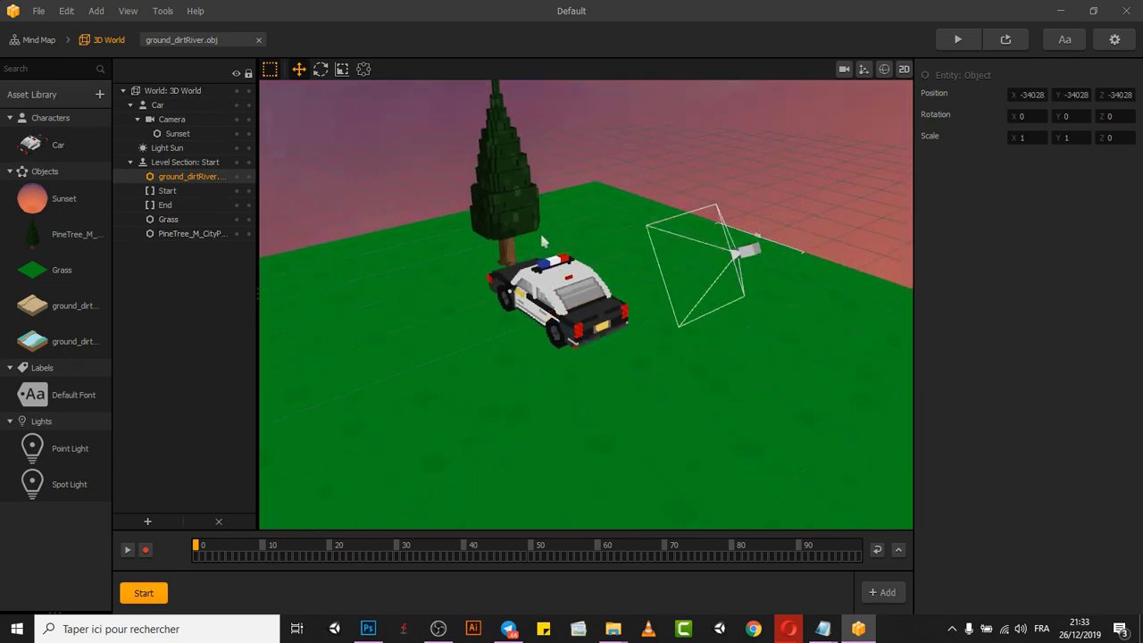
Place a fresh river tile on the ground in the 3D world and move it along Z to about -7.08
{"action": "left_click", "coordinate": [45, 349]}
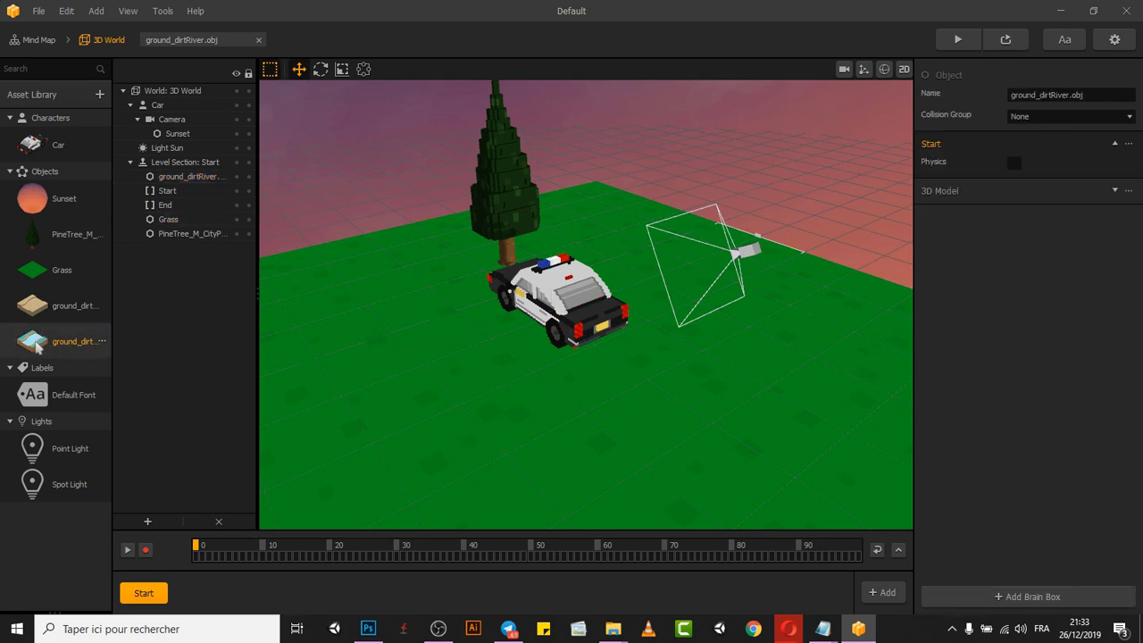
{"action": "left_click_drag", "start_coordinate": [329, 355], "coordinate": [330, 357]}
{"action": "scroll", "coordinate": [380, 371], "scroll_direction": "down", "scroll_amount": 5}
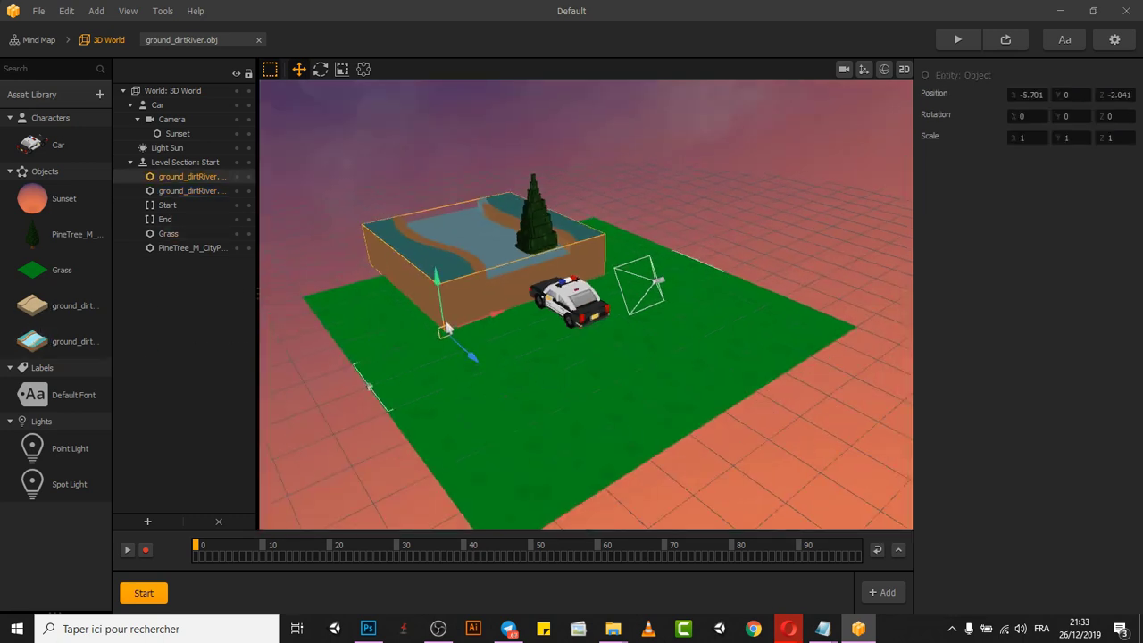
{"action": "left_click_drag", "start_coordinate": [468, 357], "coordinate": [426, 311]}
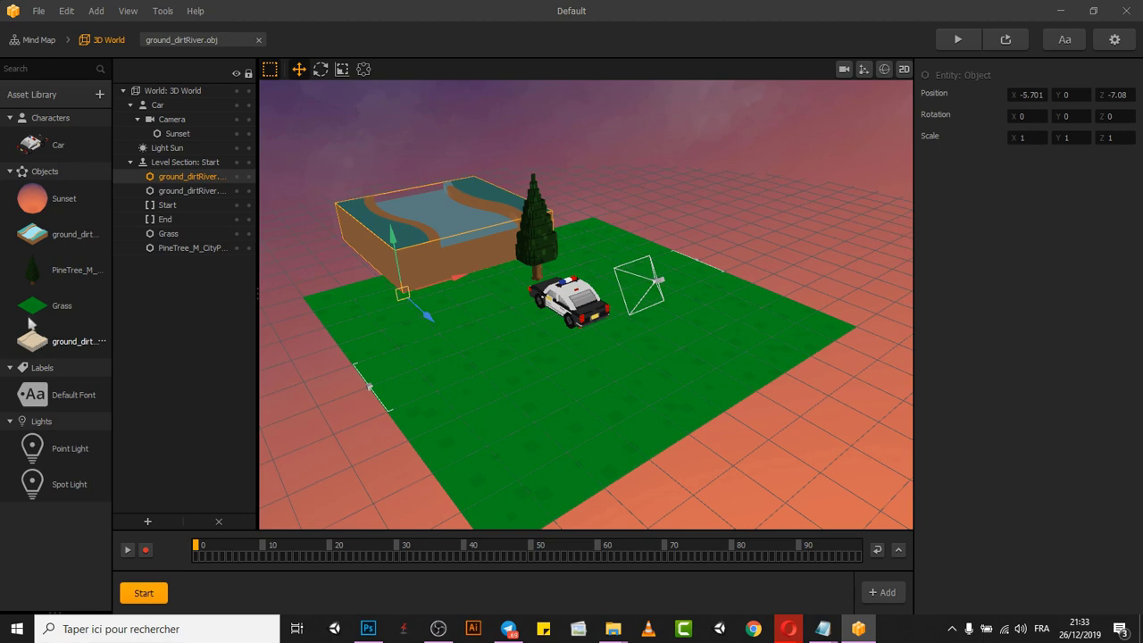
Expand the river tile asset's 3D Model settings and set its collision group to Platform
{"action": "left_click", "coordinate": [34, 239]}
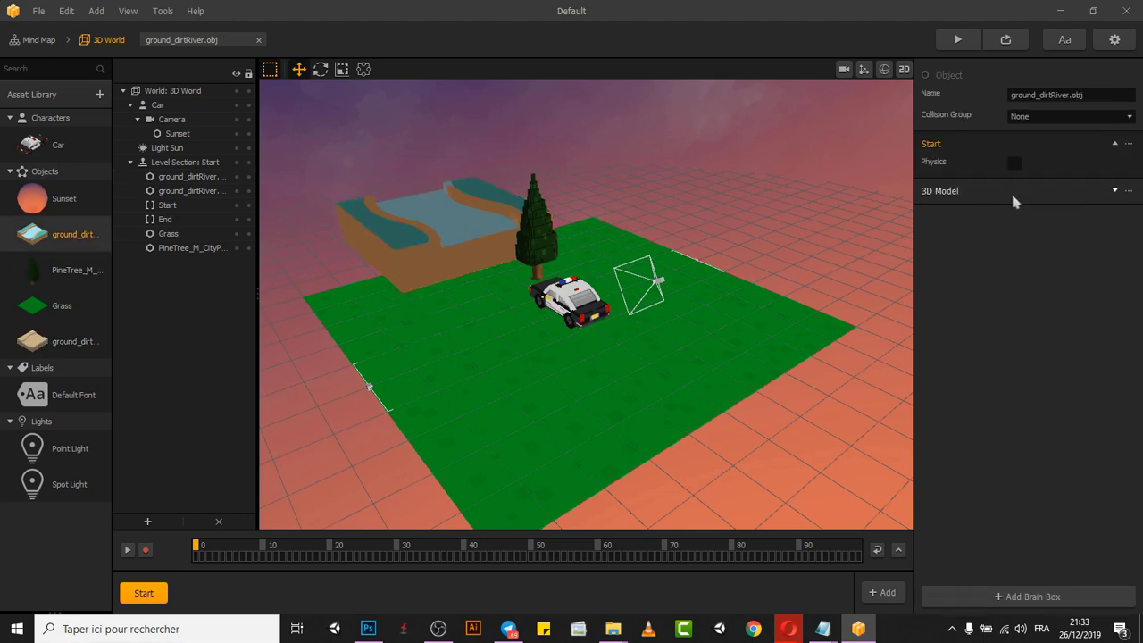
{"action": "left_click", "coordinate": [1013, 192]}
{"action": "left_click", "coordinate": [1042, 117]}
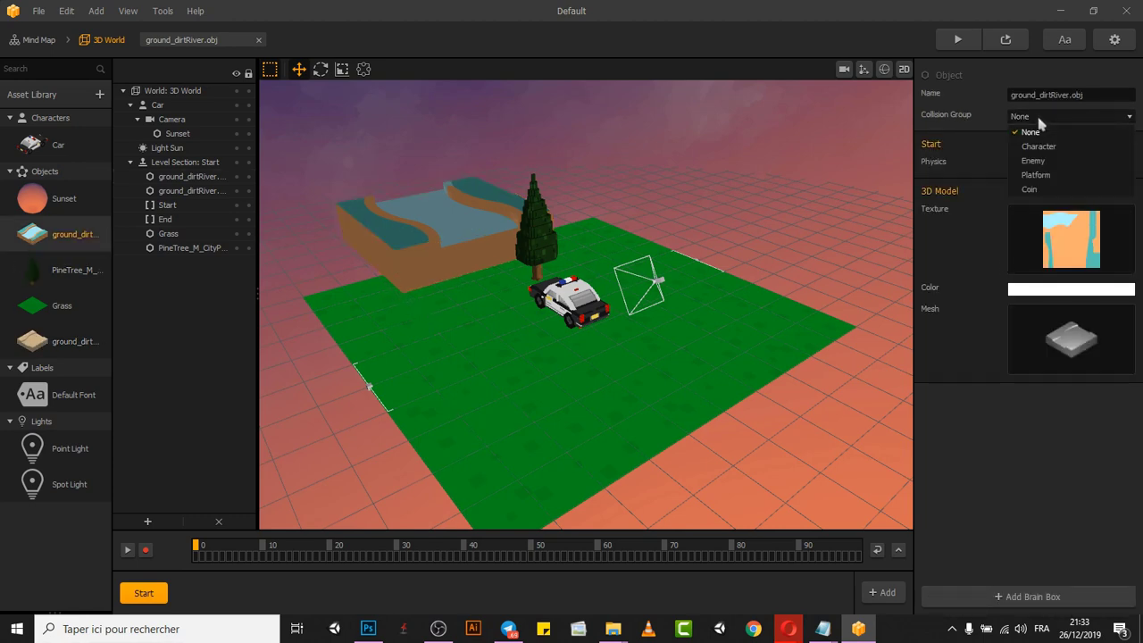
{"action": "left_click", "coordinate": [1045, 176]}
{"action": "left_click", "coordinate": [1038, 117]}
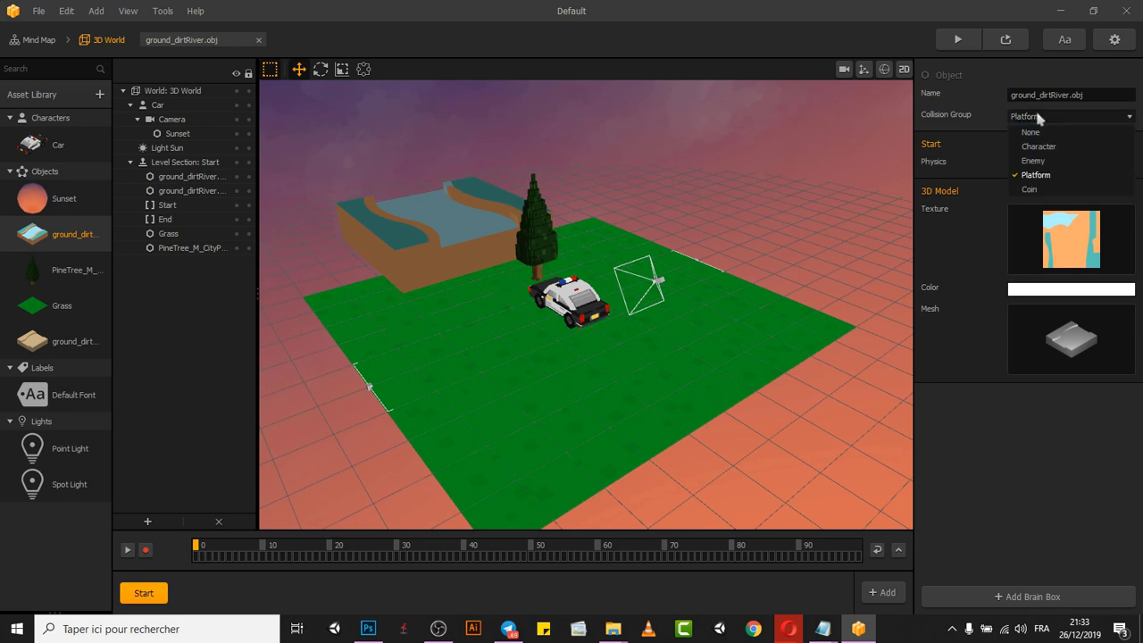
{"action": "left_click", "coordinate": [1042, 176]}
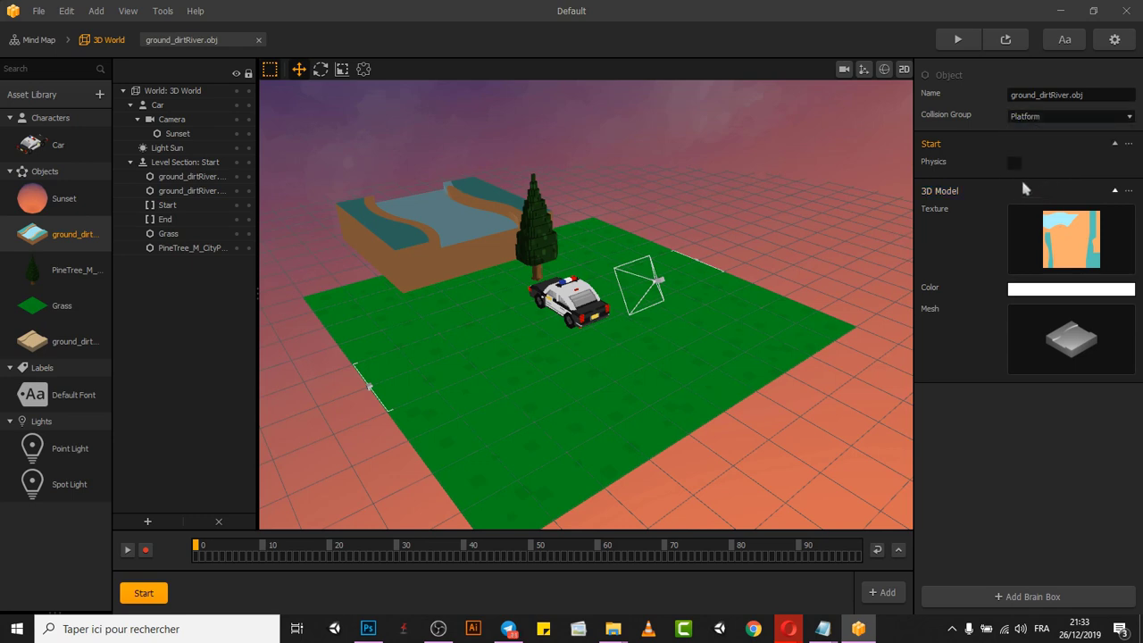
Enable physics on the river tile asset and set its physics type to Static
{"action": "left_click", "coordinate": [1015, 164]}
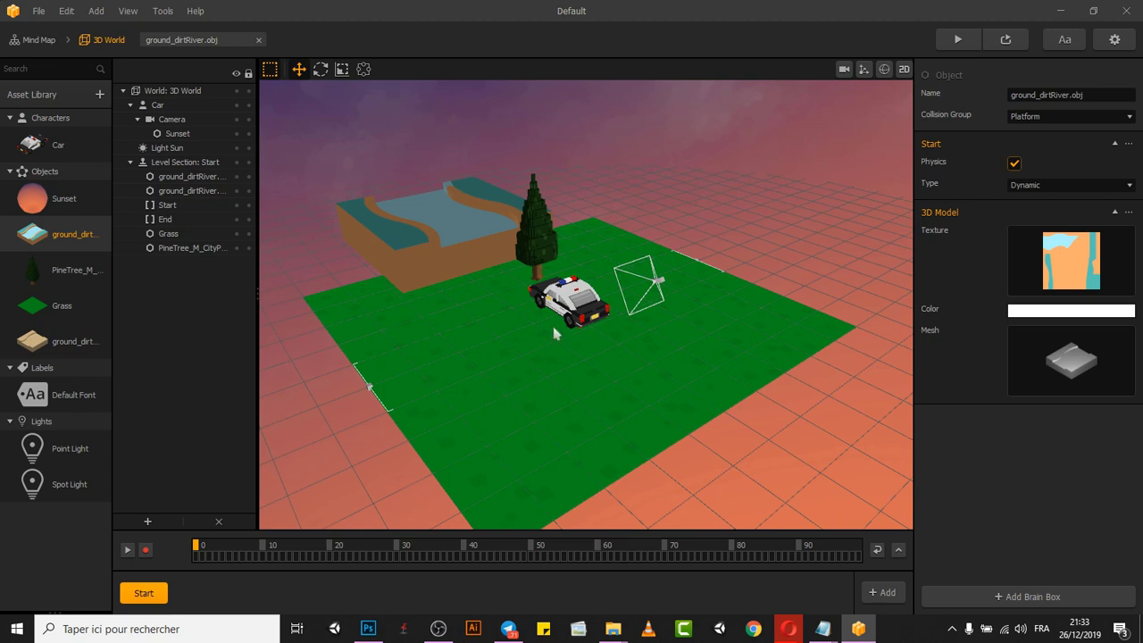
{"action": "left_click", "coordinate": [1056, 184]}
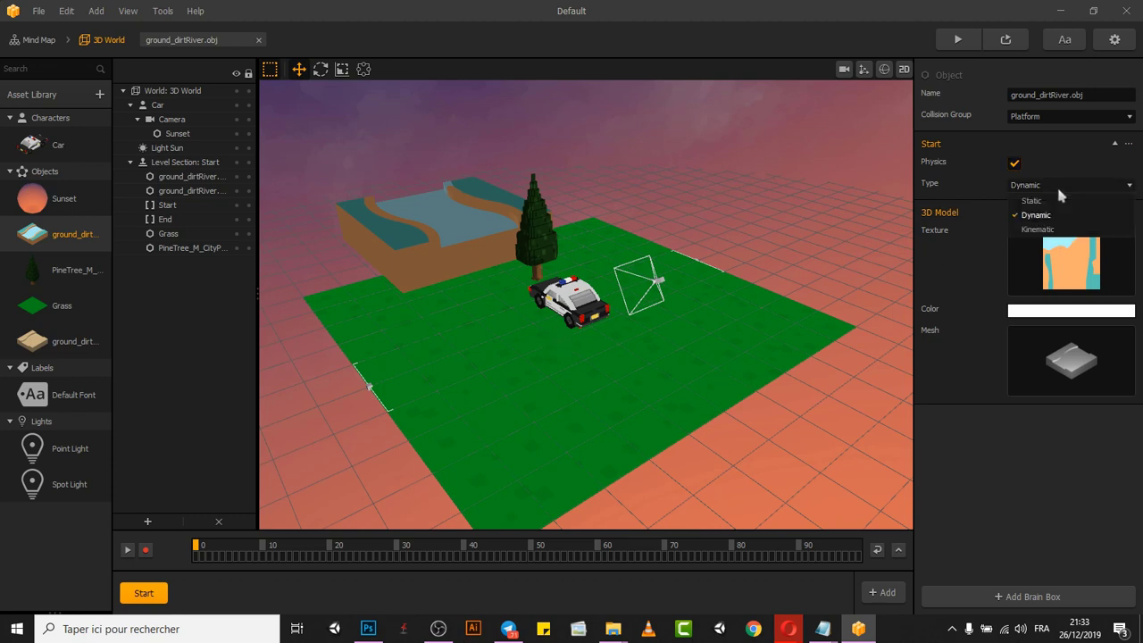
{"action": "left_click", "coordinate": [1047, 200]}
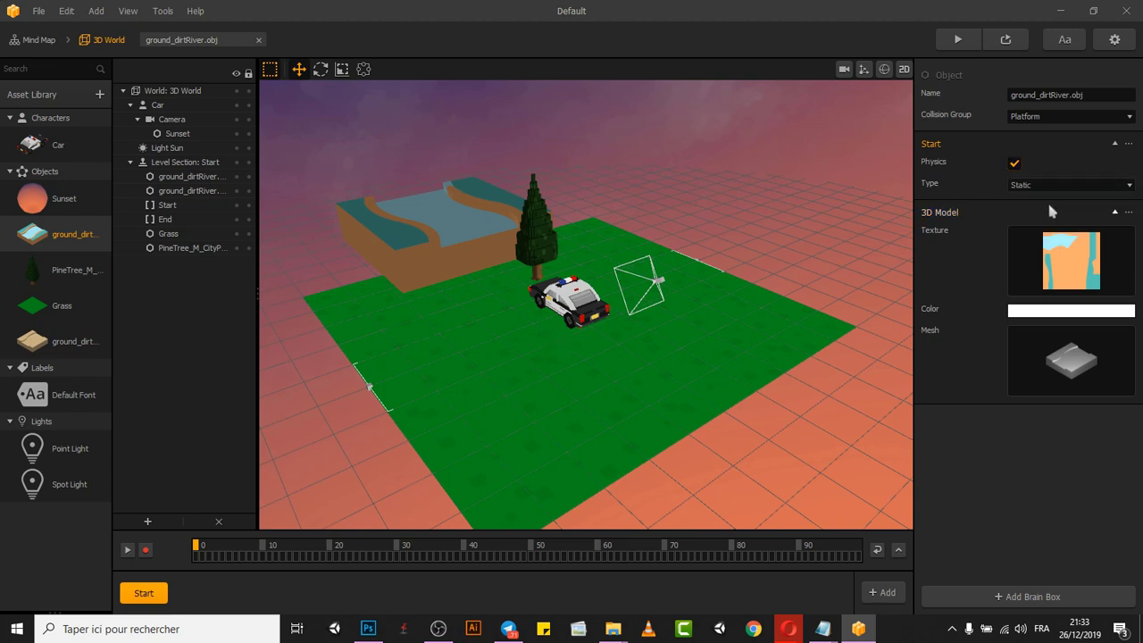
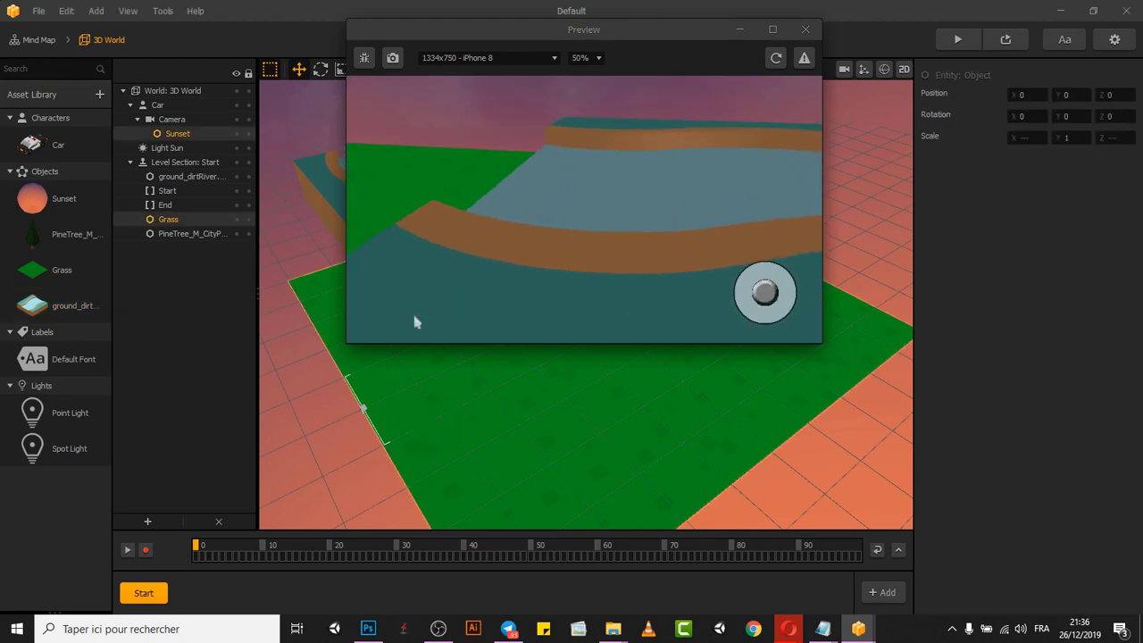
Drive the car in the running preview, close it, and review the pine tree asset's collision and physics settings
{"action": "left_click_drag", "start_coordinate": [766, 292], "coordinate": [775, 255]}
{"action": "left_click", "coordinate": [806, 29]}
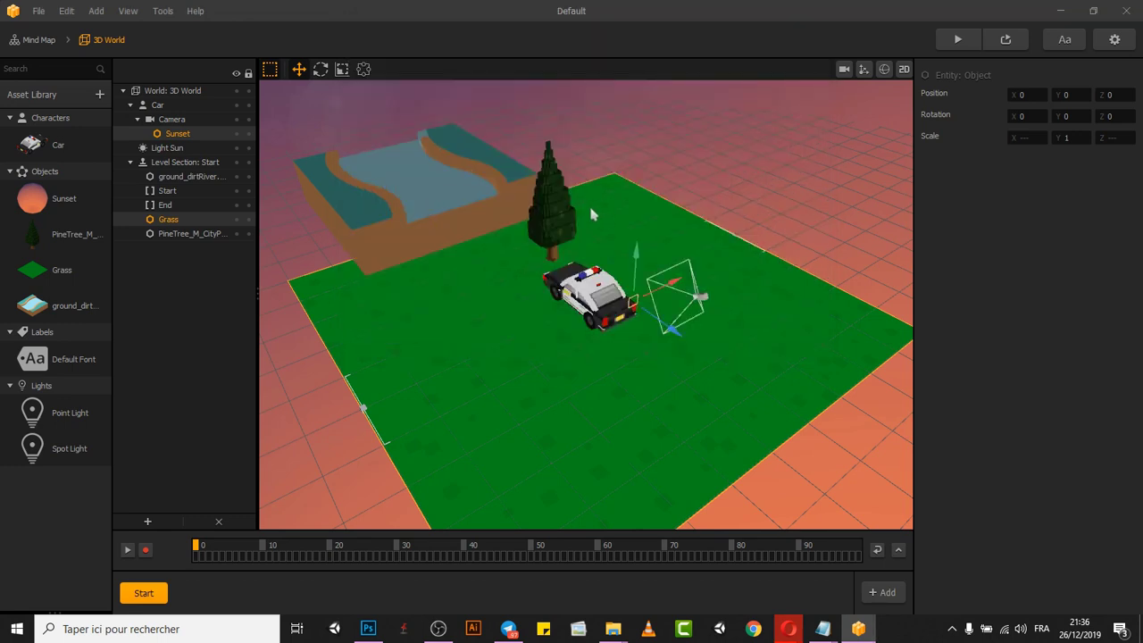
{"action": "left_click", "coordinate": [549, 197]}
{"action": "left_click", "coordinate": [53, 234]}
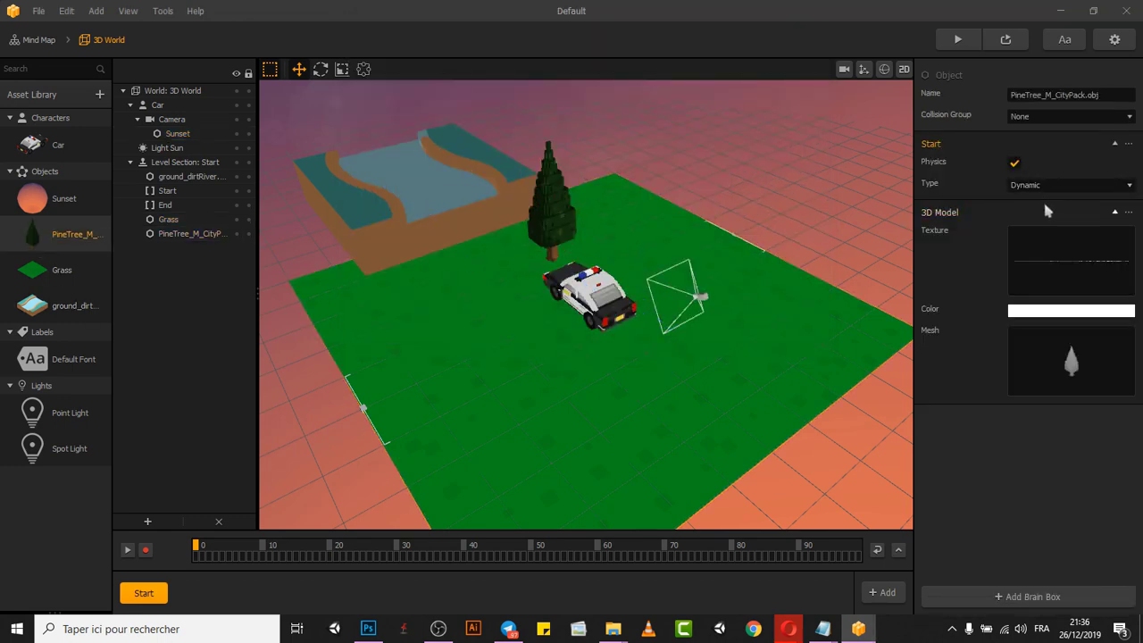
Set the river tile asset's physics type to Kinematic, trying collision group Enemy before returning it to Platform
{"action": "left_click", "coordinate": [480, 219]}
{"action": "left_click", "coordinate": [53, 305]}
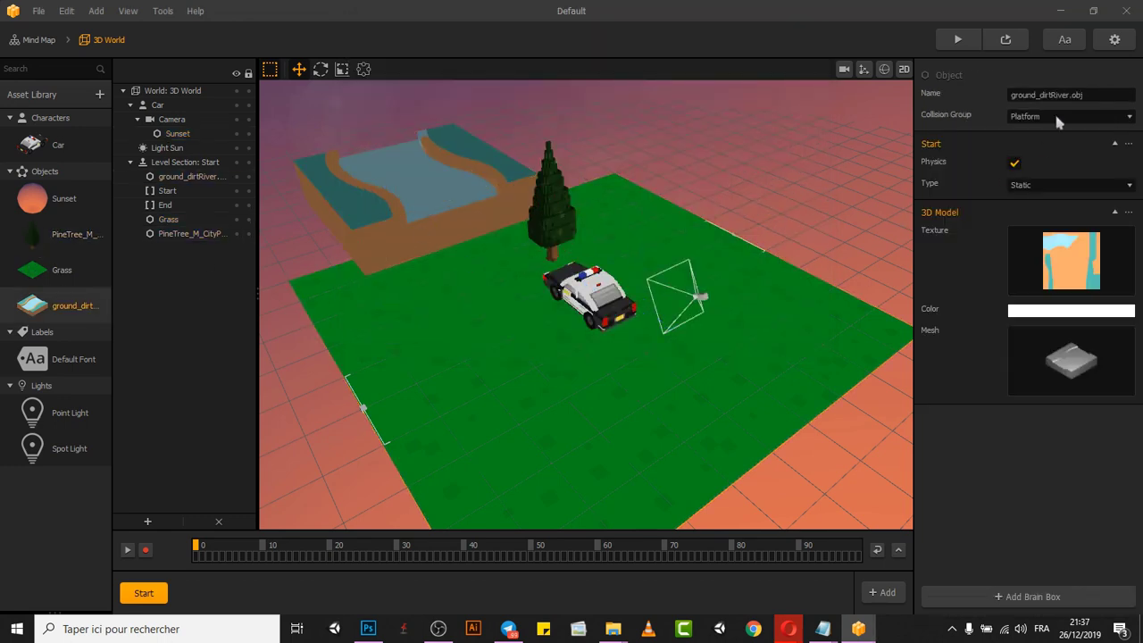
{"action": "left_click", "coordinate": [1047, 114]}
{"action": "left_click", "coordinate": [1046, 164]}
{"action": "left_click", "coordinate": [1062, 183]}
{"action": "left_click", "coordinate": [1036, 230]}
{"action": "left_click", "coordinate": [1063, 116]}
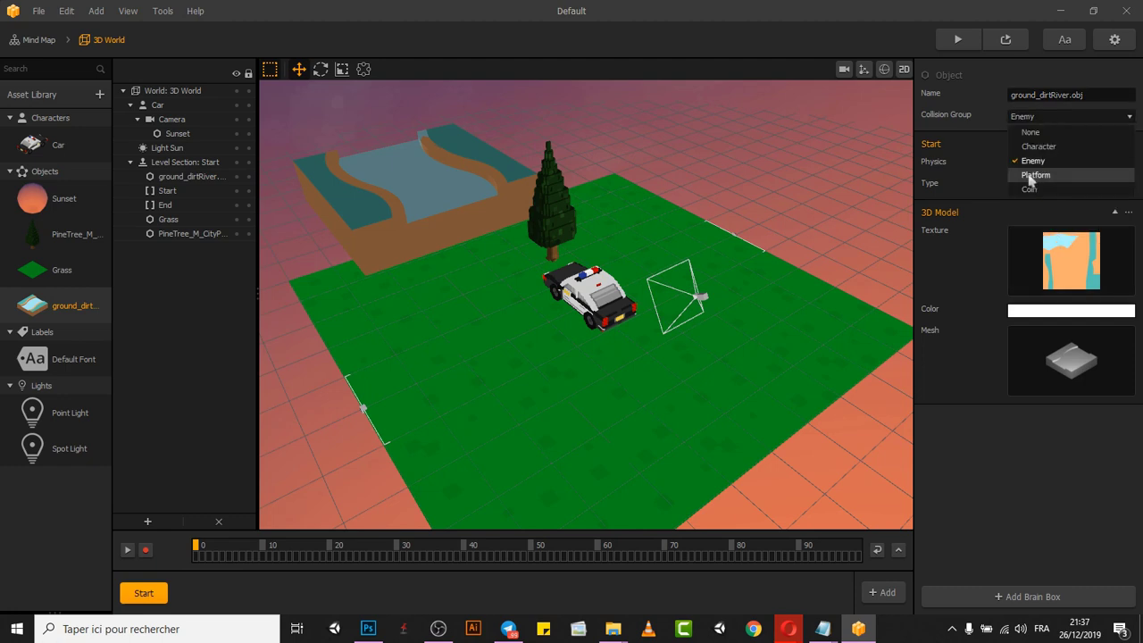
{"action": "left_click", "coordinate": [1036, 175]}
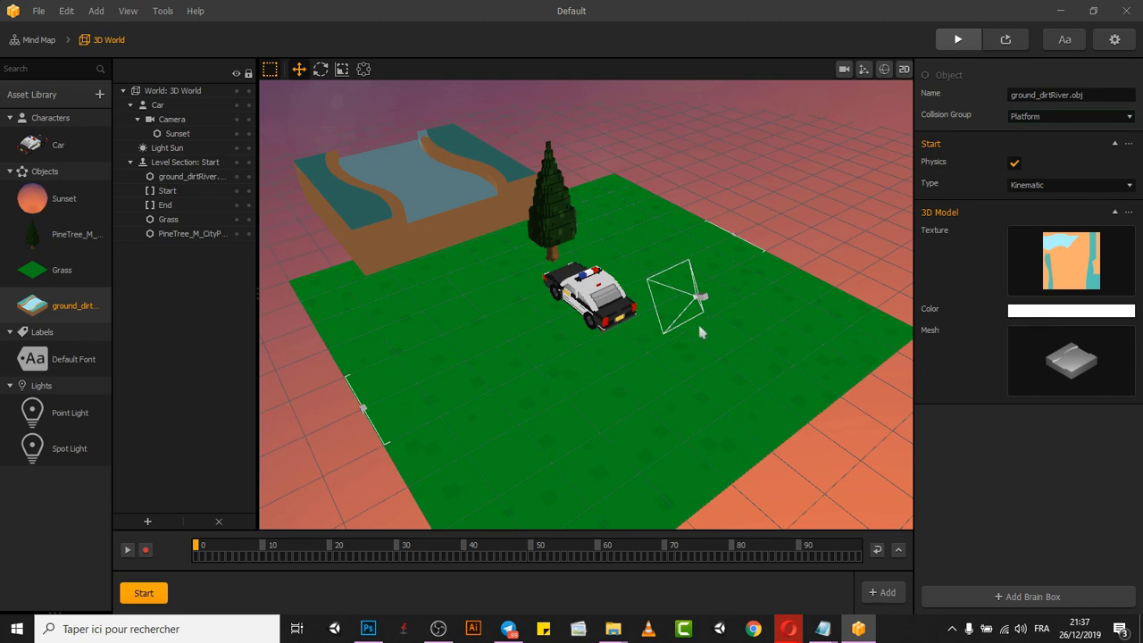
Test-drive the car around the Kinematic river tile in the preview, then close the preview
{"action": "key", "text": "Up"}
{"action": "key", "text": "Left"}
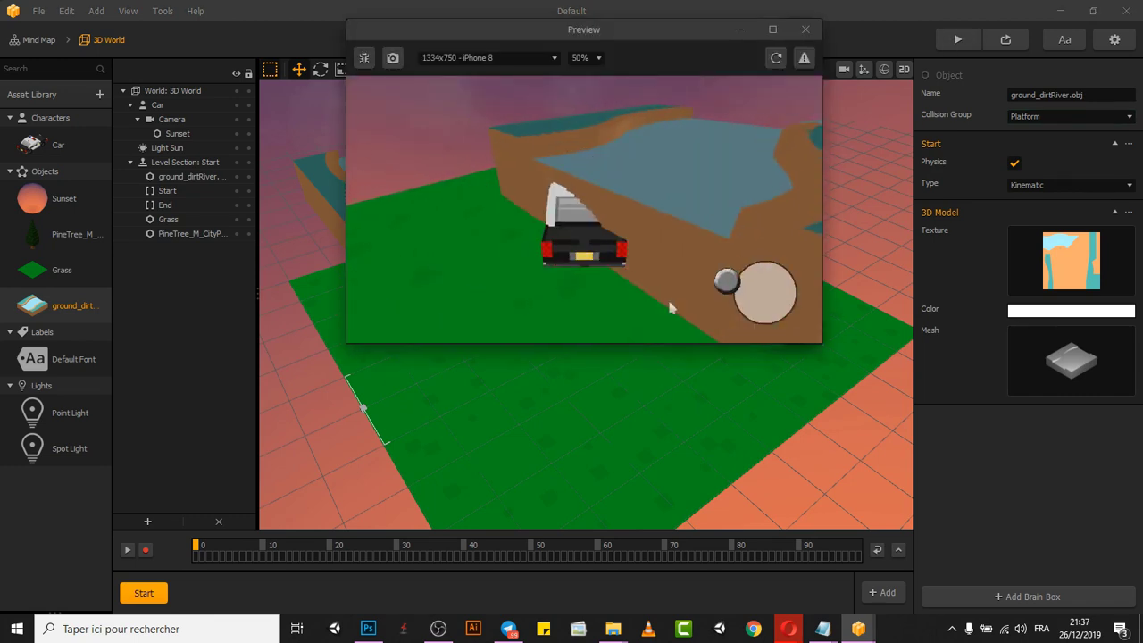
{"action": "key", "text": "Left"}
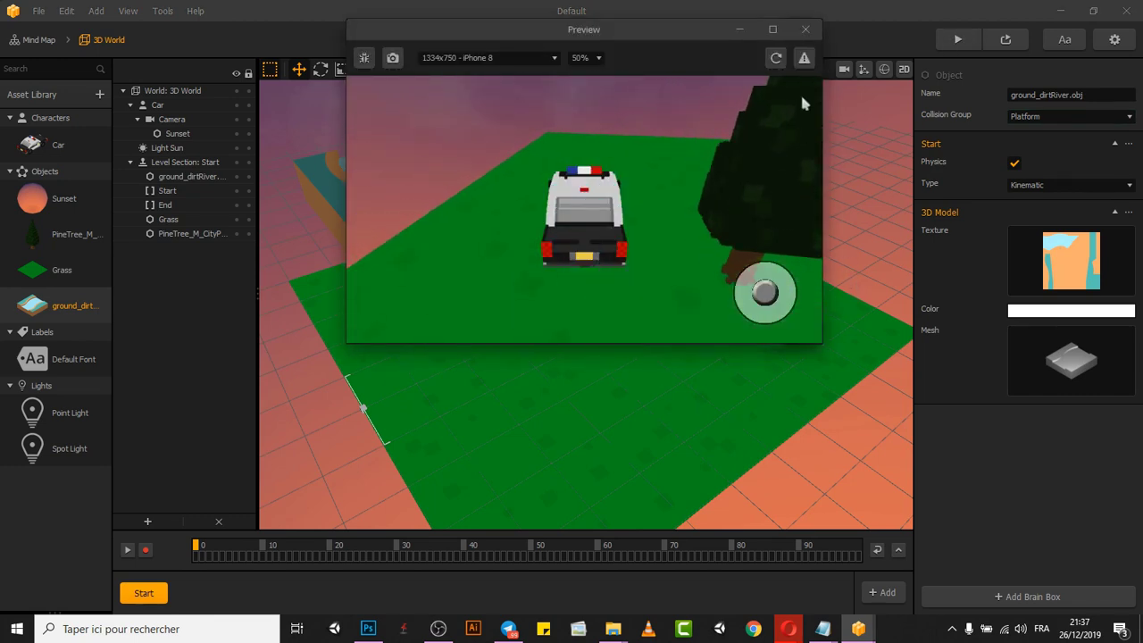
{"action": "left_click", "coordinate": [805, 30]}
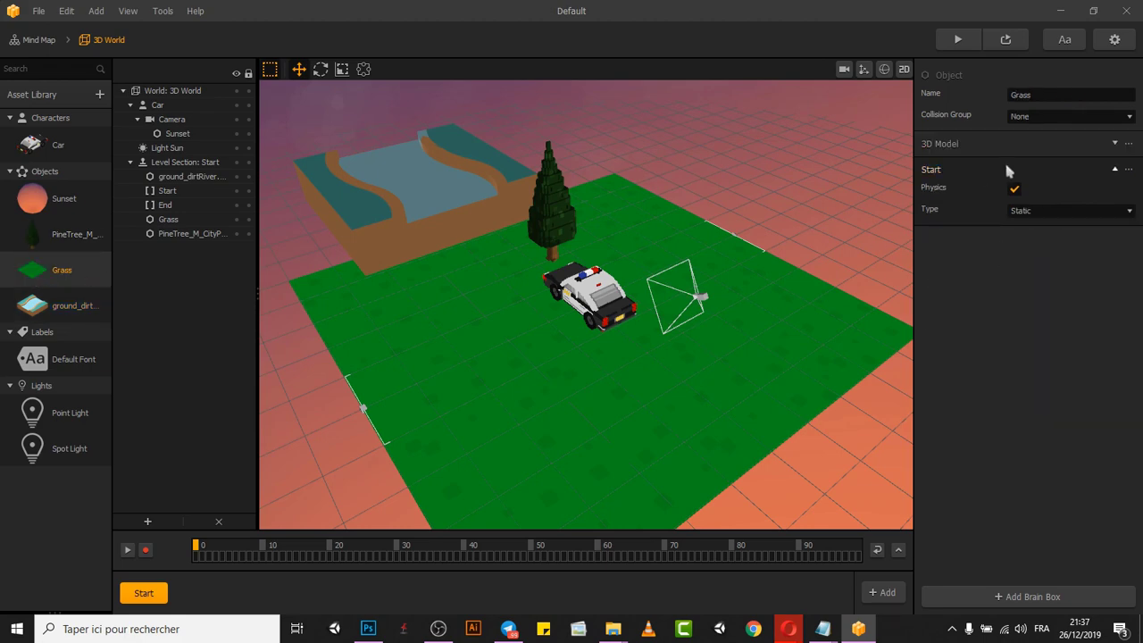
Set the river tile asset's collision group to None and its physics type to Static
{"action": "double_click", "coordinate": [36, 306]}
{"action": "left_click", "coordinate": [98, 42]}
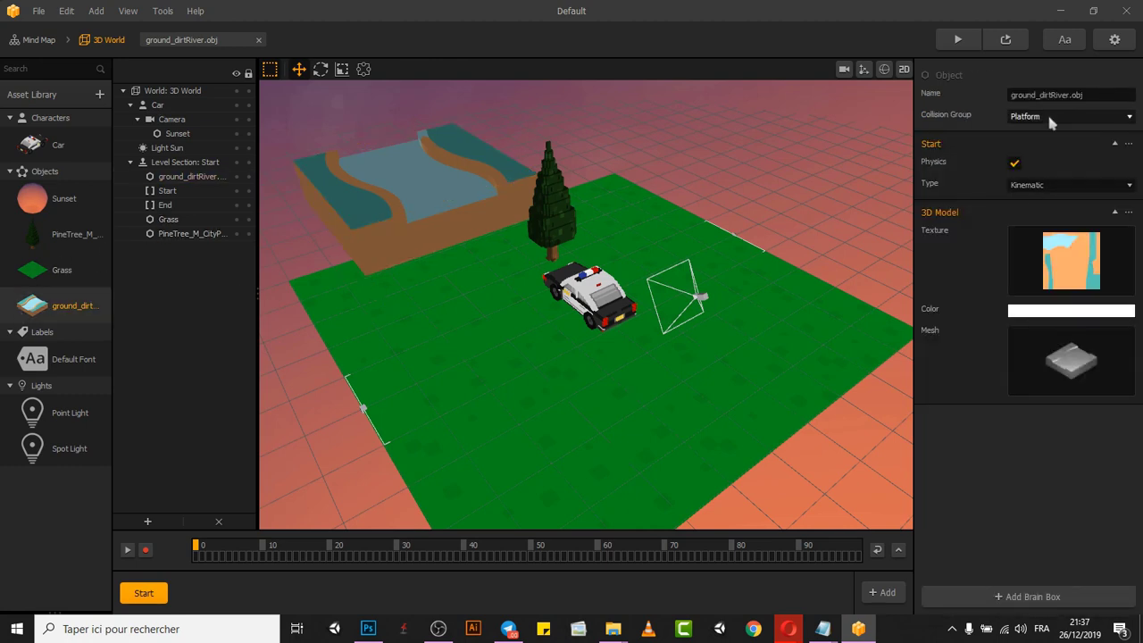
{"action": "left_click", "coordinate": [1050, 117]}
{"action": "left_click", "coordinate": [1040, 135]}
{"action": "left_click", "coordinate": [1049, 185]}
{"action": "left_click", "coordinate": [1049, 198]}
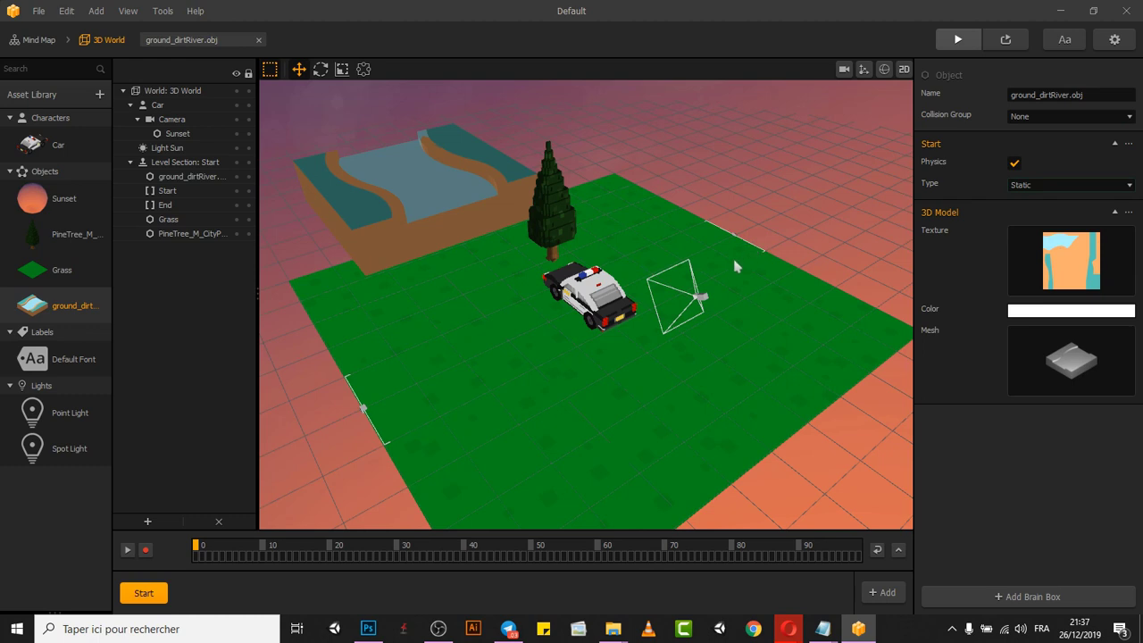
Preview the game, drive the car around the river tile to test its collision, and close the preview
{"action": "key", "text": "ctrl+p"}
{"action": "left_click_drag", "start_coordinate": [766, 293], "coordinate": [679, 402]}
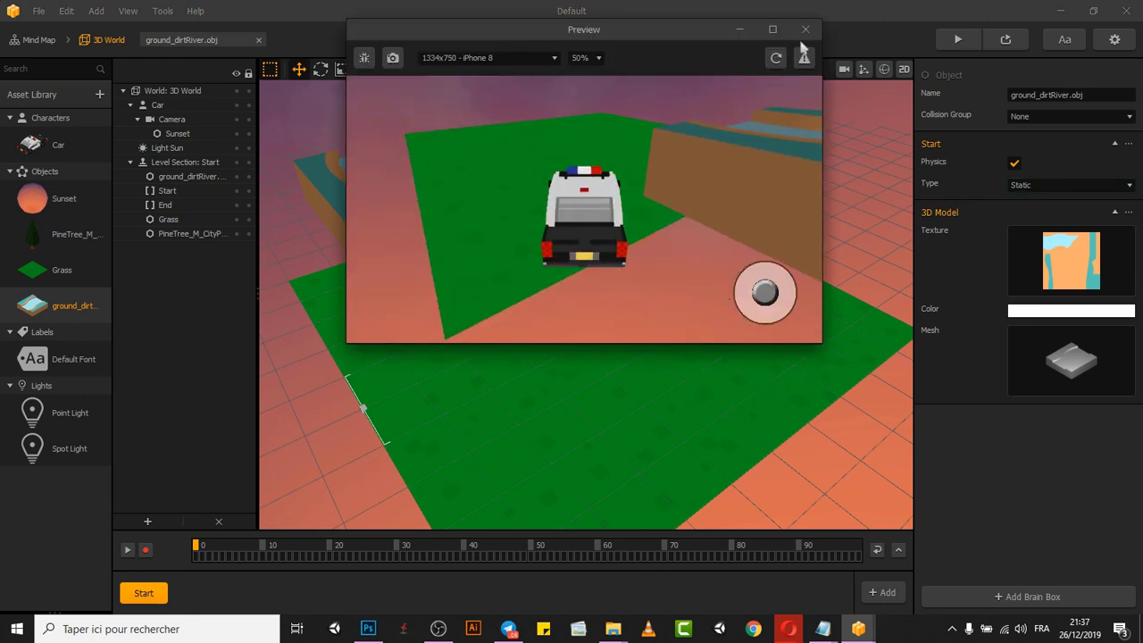
{"action": "left_click", "coordinate": [1053, 116]}
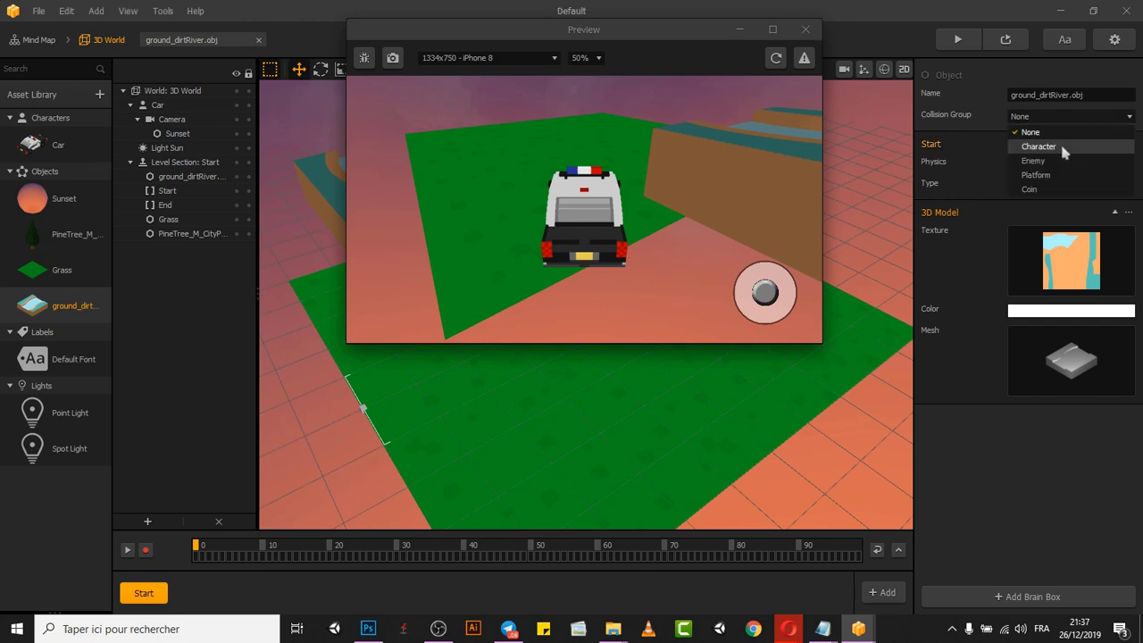
{"action": "left_click", "coordinate": [806, 29]}
Inspect the river tile's mesh in the Mesh Manager and browse the brain box components available for the asset
{"action": "left_click", "coordinate": [1106, 336]}
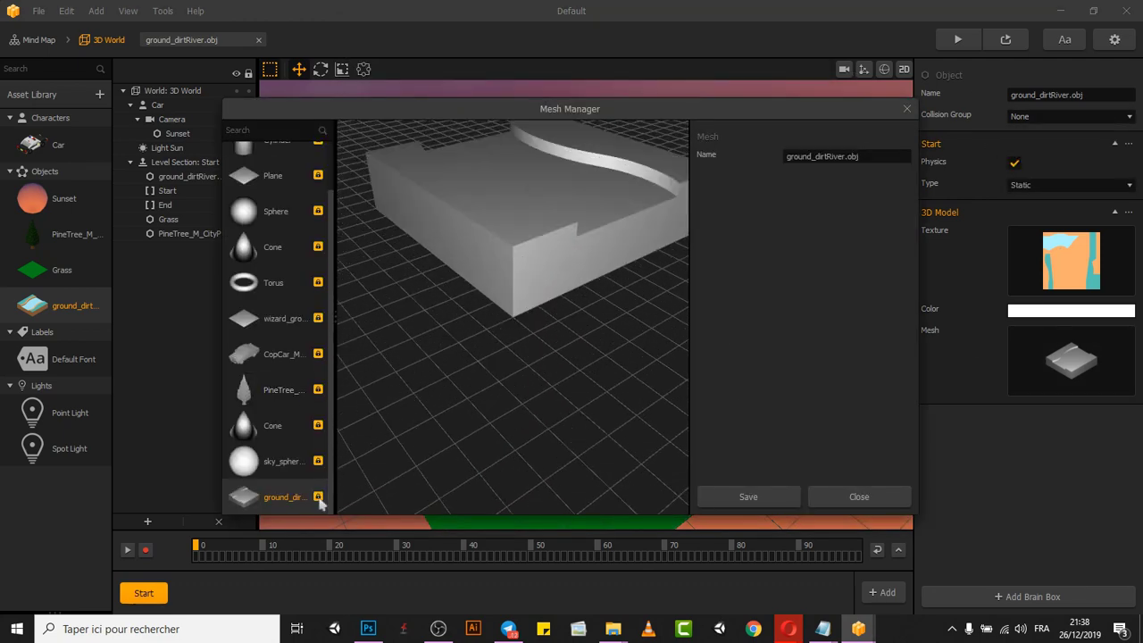
{"action": "left_click", "coordinate": [908, 107]}
{"action": "left_click", "coordinate": [1027, 597]}
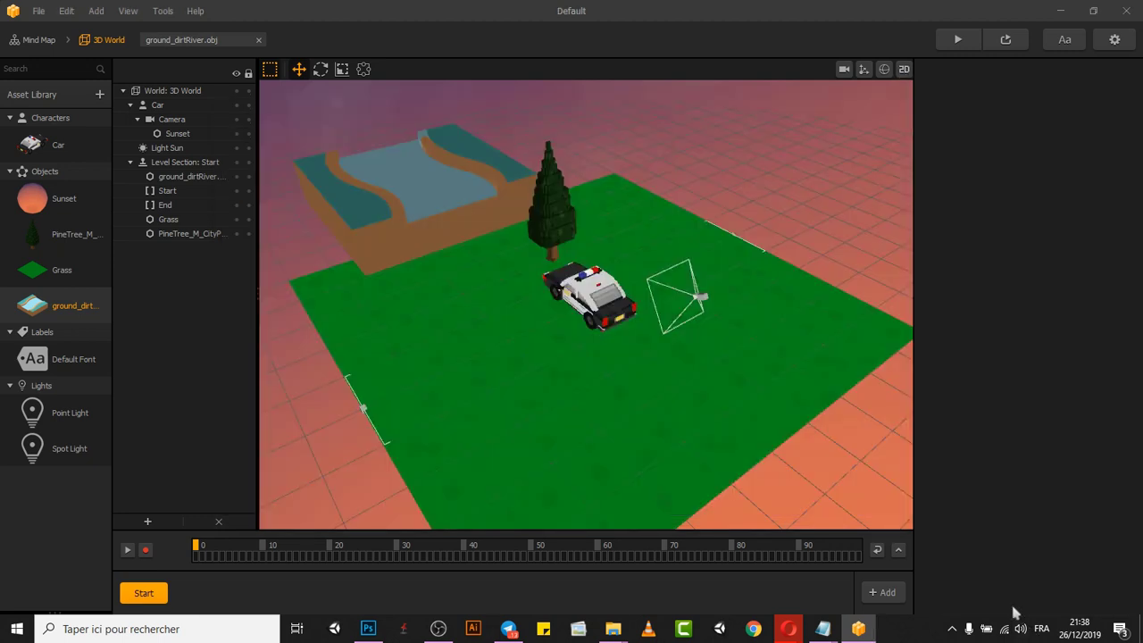
{"action": "scroll", "coordinate": [1092, 268], "scroll_direction": "down", "scroll_amount": 1}
{"action": "scroll", "coordinate": [1077, 331], "scroll_direction": "up", "scroll_amount": 5}
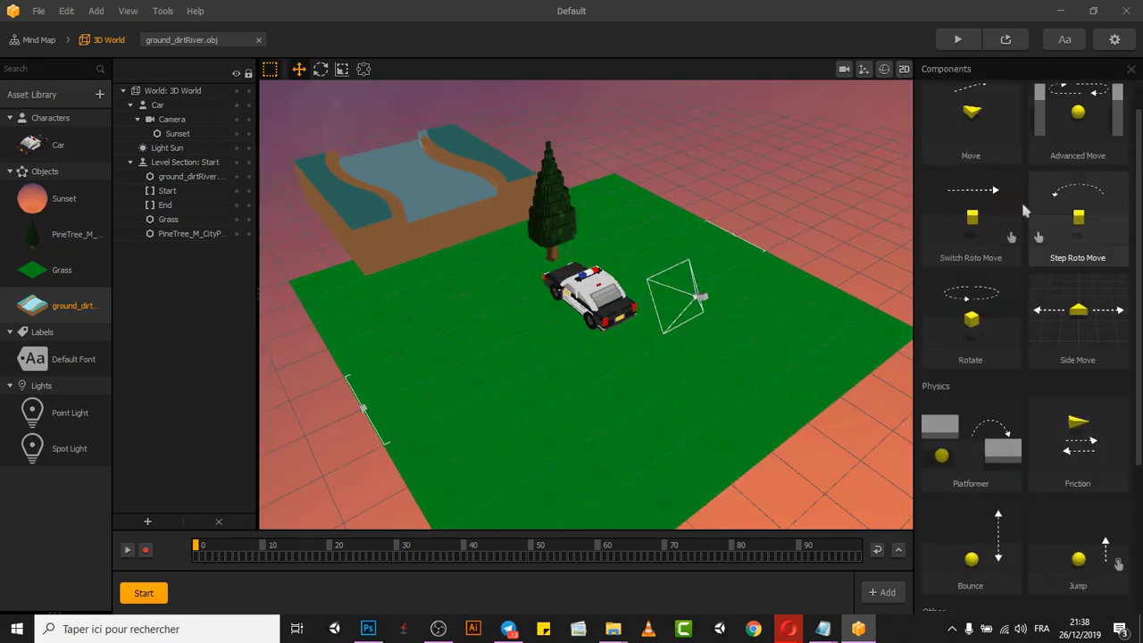
{"action": "left_click", "coordinate": [1130, 69]}
Set the river tile asset's collision group back to Platform
{"action": "left_click", "coordinate": [1051, 114]}
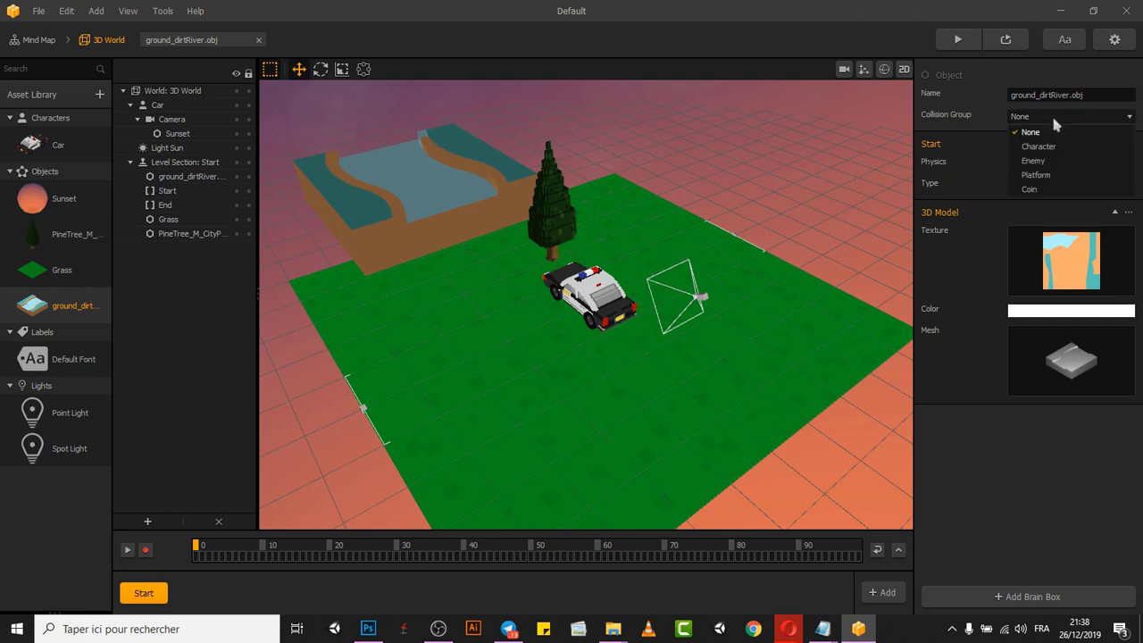
{"action": "left_click", "coordinate": [1052, 175]}
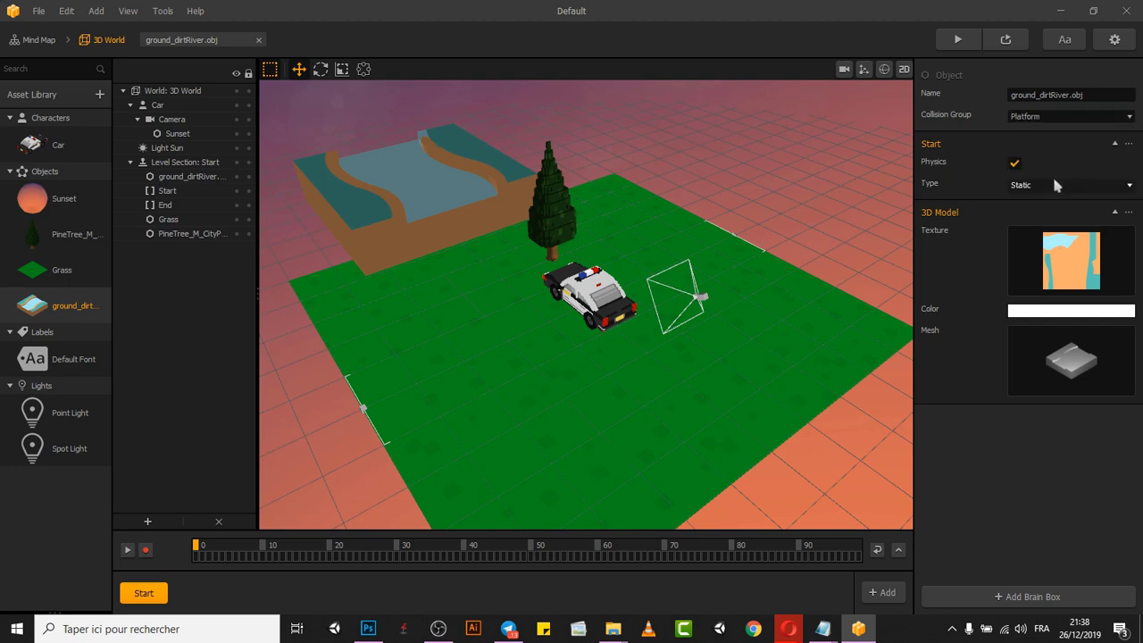
{"action": "left_click", "coordinate": [1115, 144]}
{"action": "left_click", "coordinate": [1115, 143]}
Run the preview and drive the car forward to test the Platform river tile, then close the preview
{"action": "key", "text": "ctrl+p"}
{"action": "left_click_drag", "start_coordinate": [760, 291], "coordinate": [767, 178]}
{"action": "left_click_drag", "start_coordinate": [766, 292], "coordinate": [782, 150]}
{"action": "left_click", "coordinate": [804, 30]}
Review the Grass asset's physics and 3D Model settings and compare the grass and river tile's transform values
{"action": "left_click", "coordinate": [444, 301]}
{"action": "left_click", "coordinate": [30, 278]}
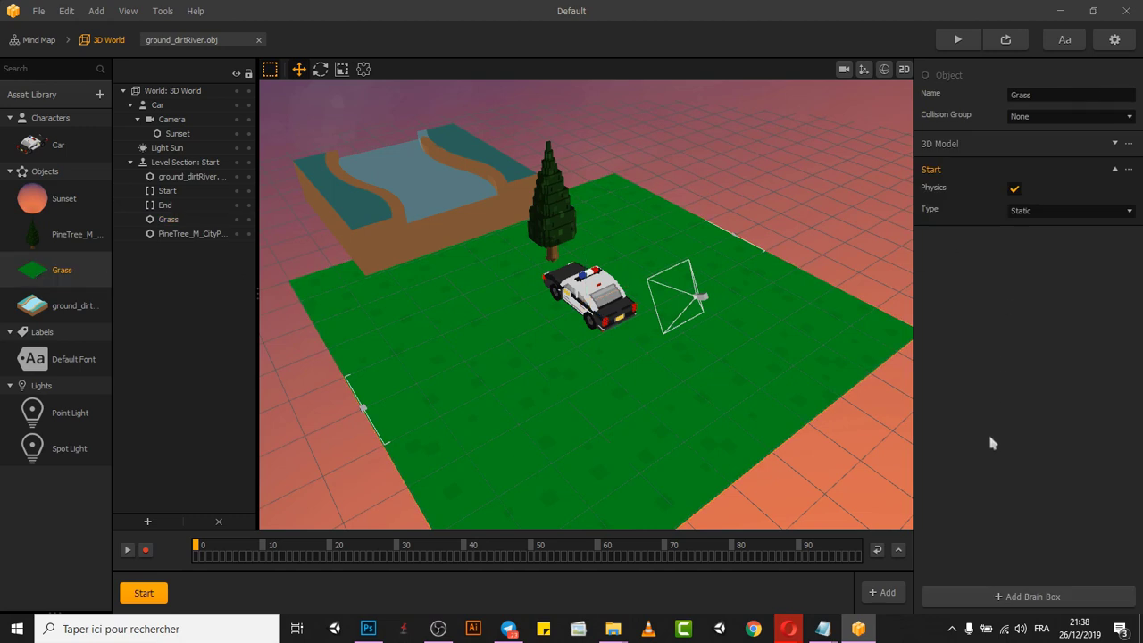
{"action": "left_click", "coordinate": [1114, 143]}
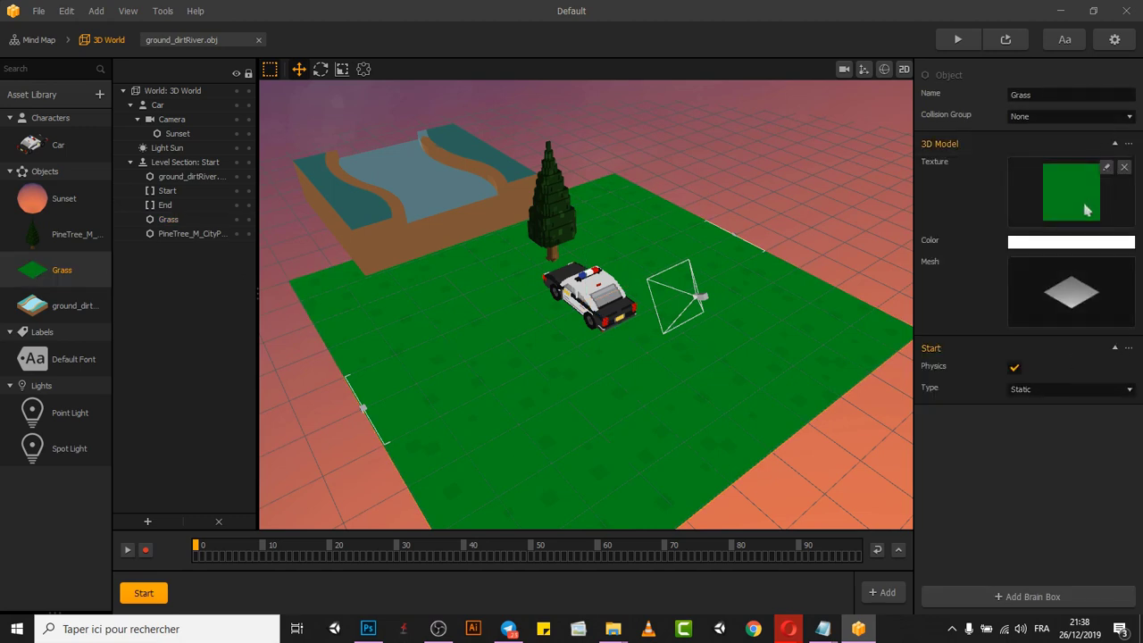
{"action": "left_click", "coordinate": [500, 332]}
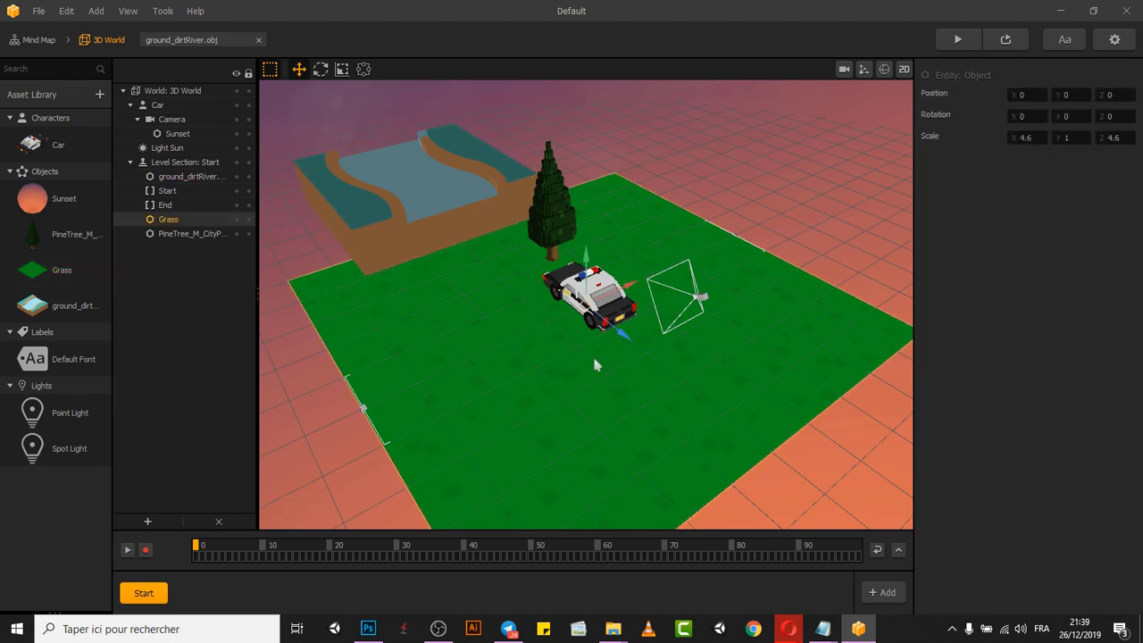
{"action": "left_click", "coordinate": [463, 230]}
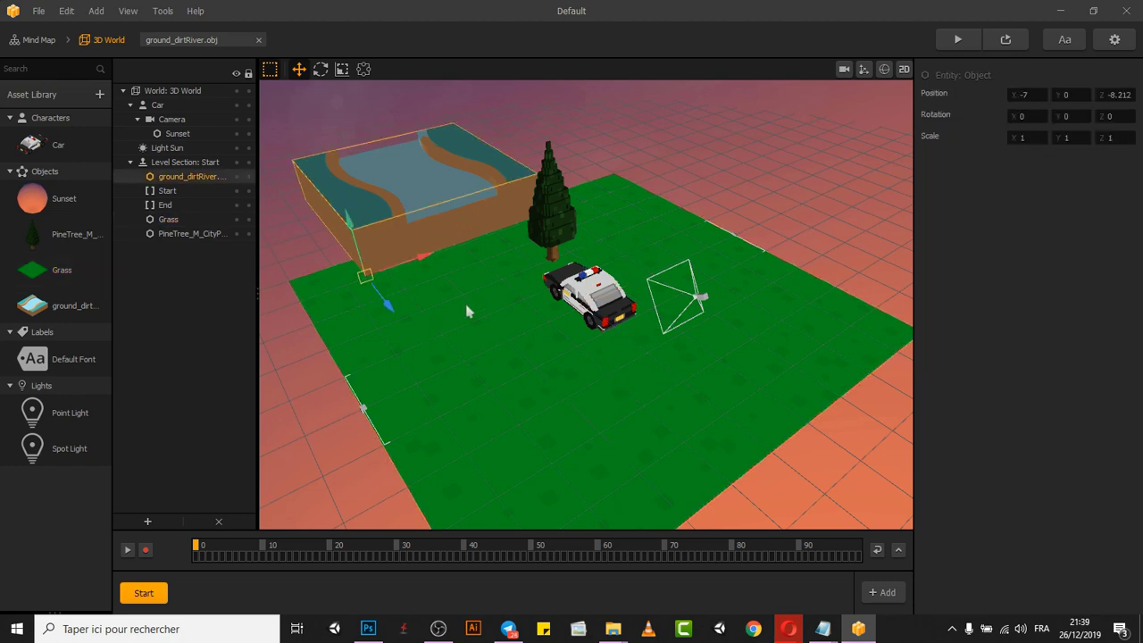
{"action": "left_click", "coordinate": [775, 259]}
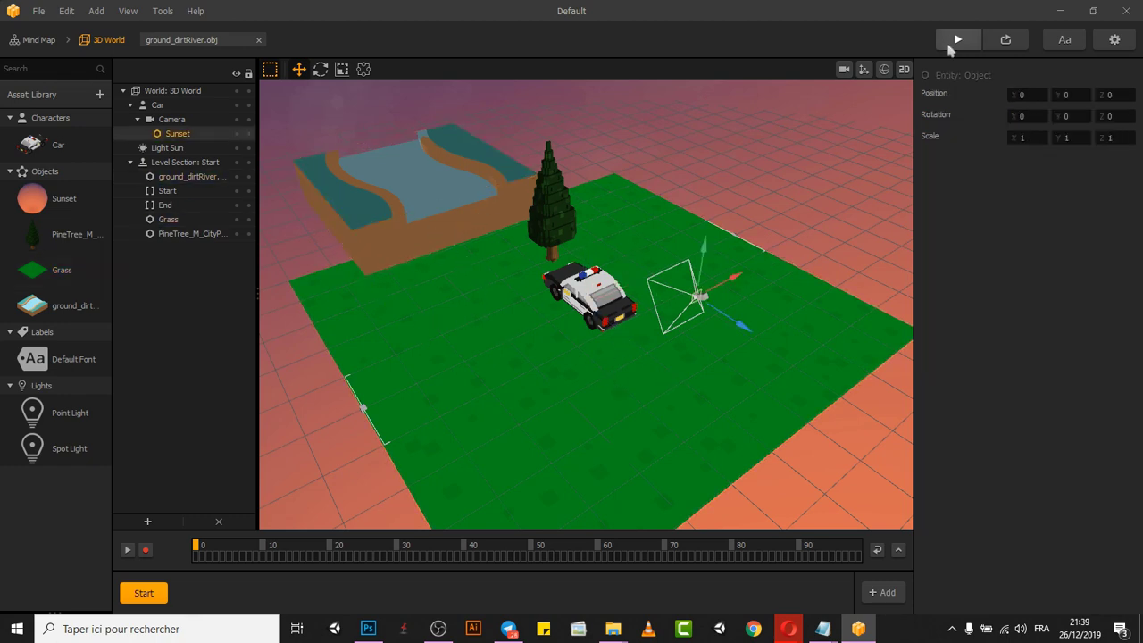
Run the game preview full screen and drive the car around to view the river tile in play
{"action": "left_click", "coordinate": [956, 39]}
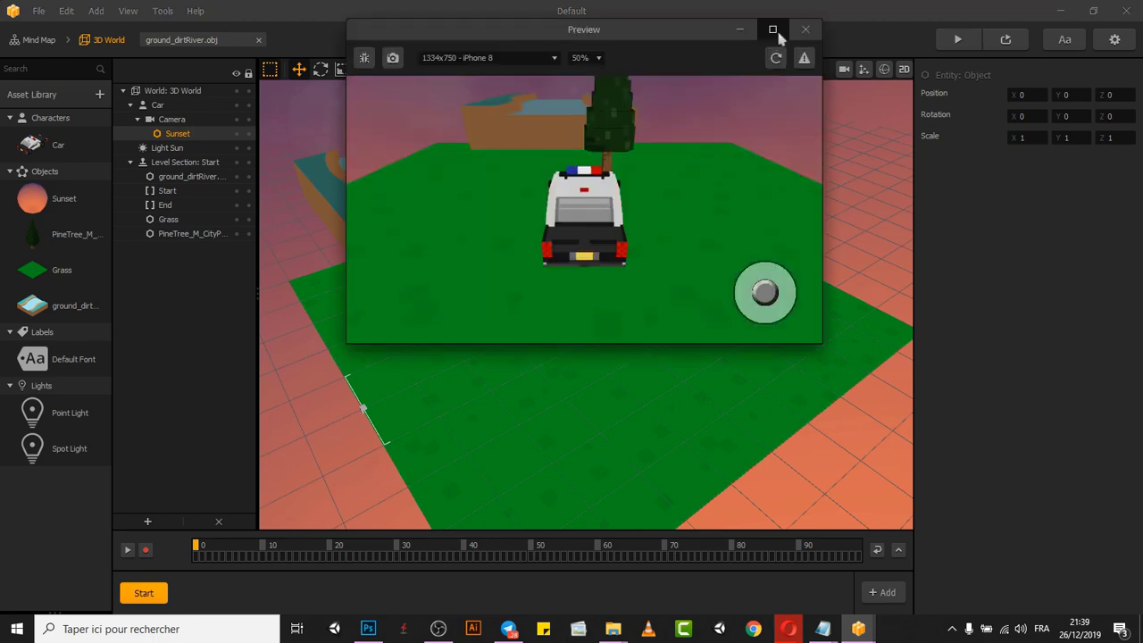
{"action": "left_click", "coordinate": [773, 32]}
{"action": "left_click_drag", "start_coordinate": [1026, 505], "coordinate": [955, 571]}
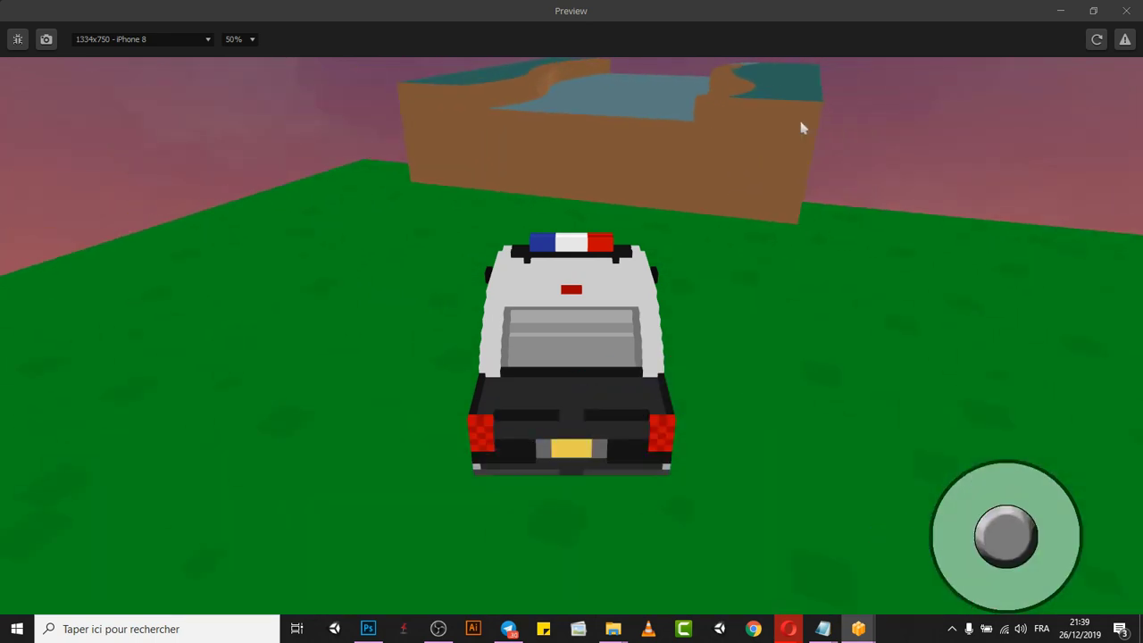